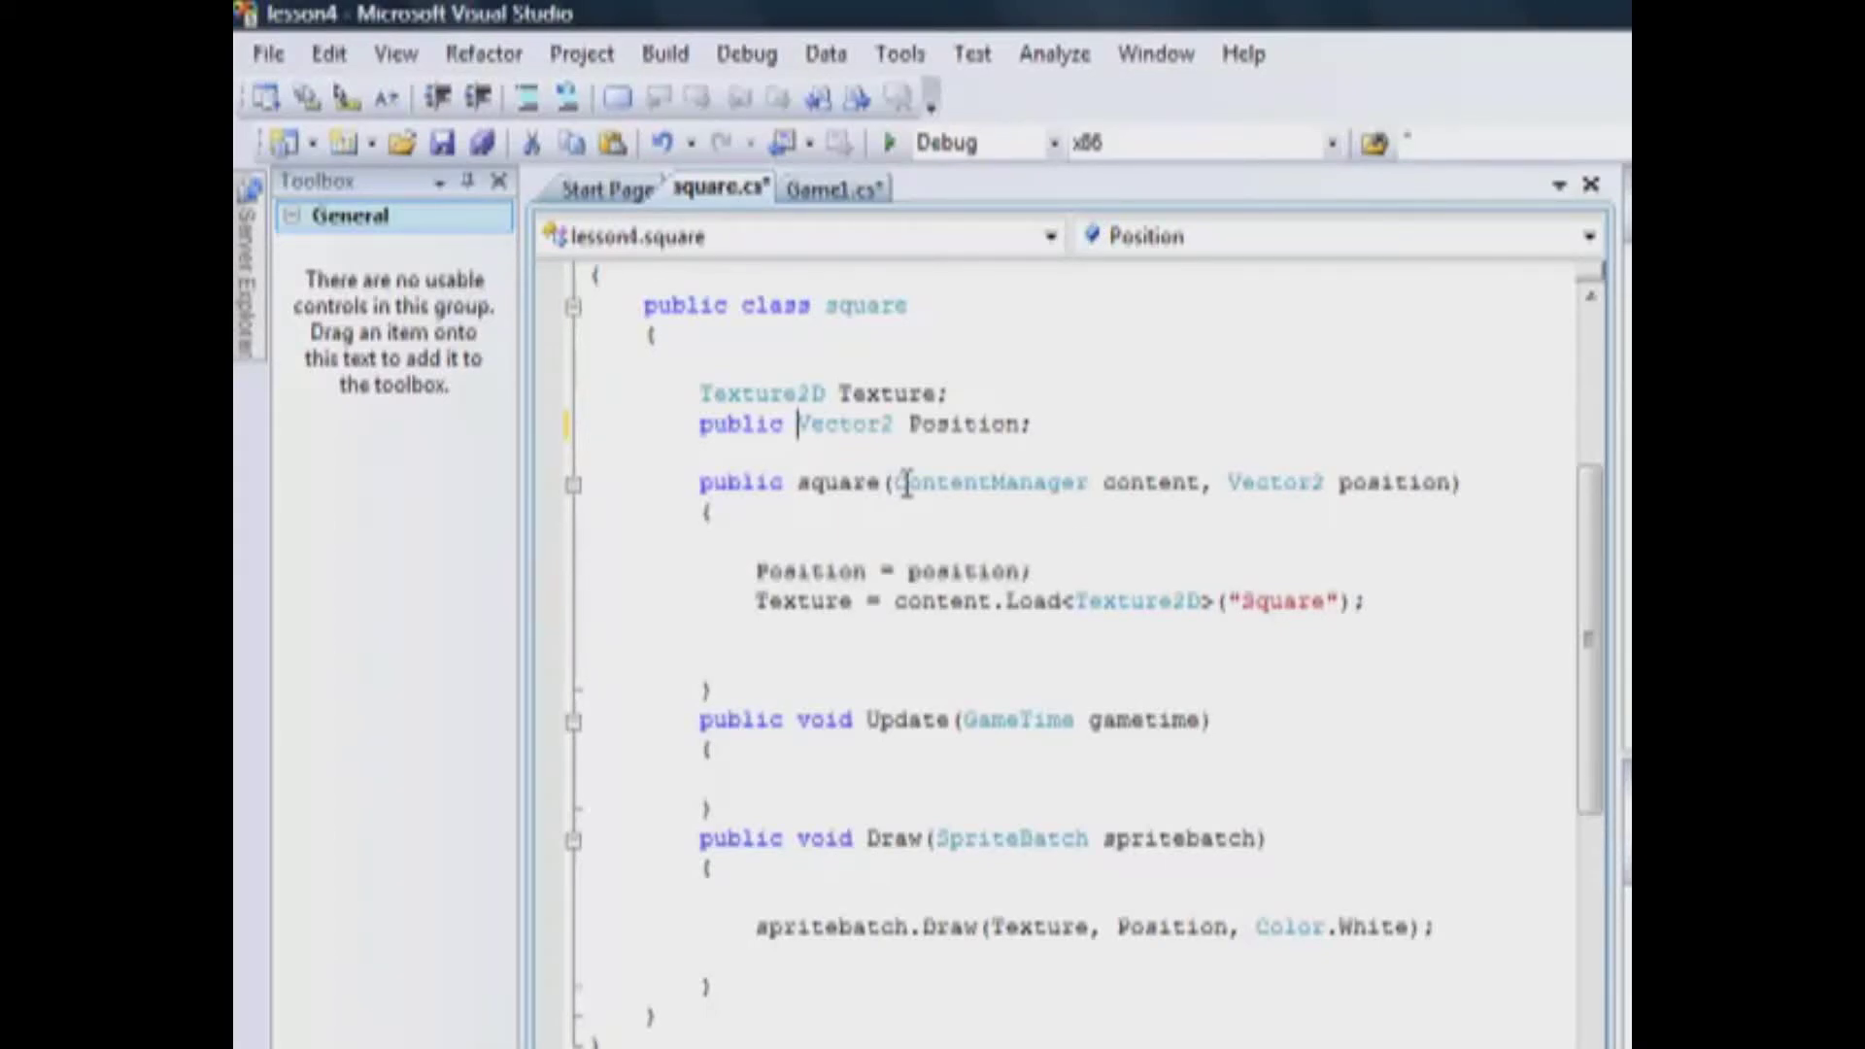
- Add '{ get; set; }' to the end of square's Position declaration to make it an auto-property
click(1091, 435)
text({ get;)
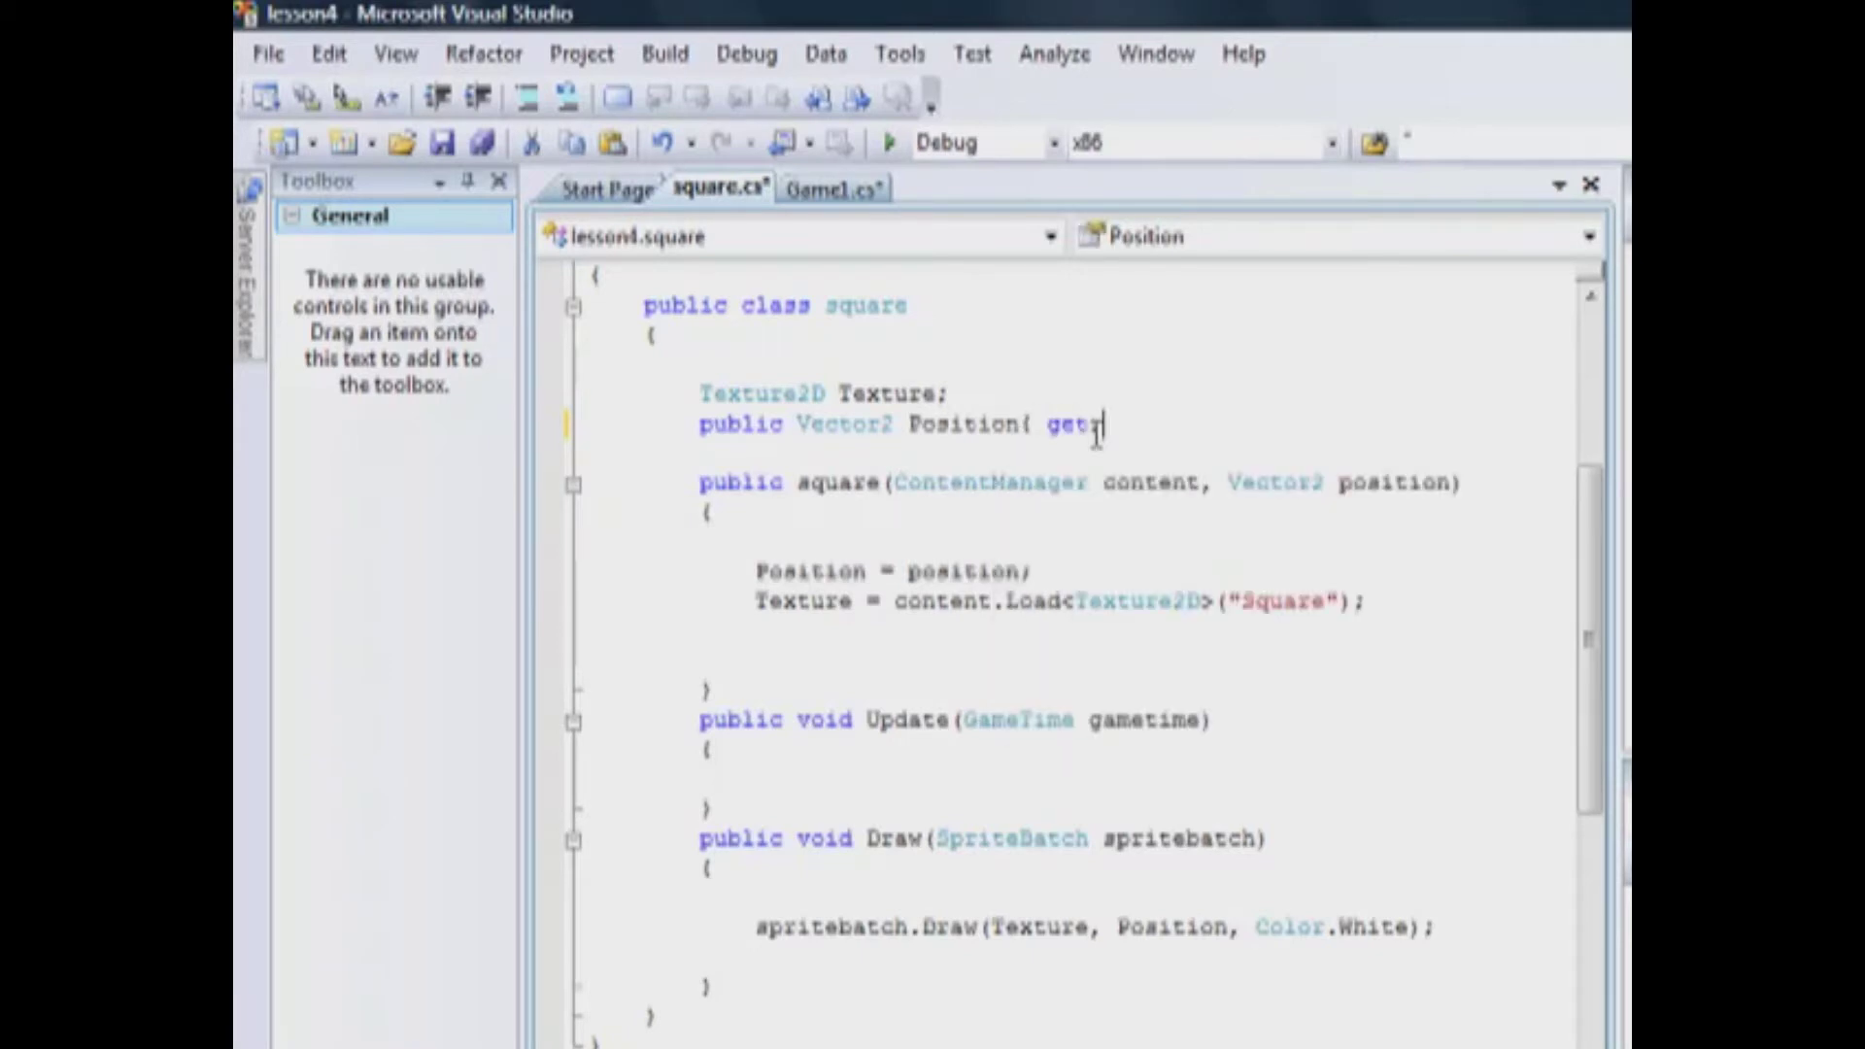
text( set;)
text( })
click(681, 652)
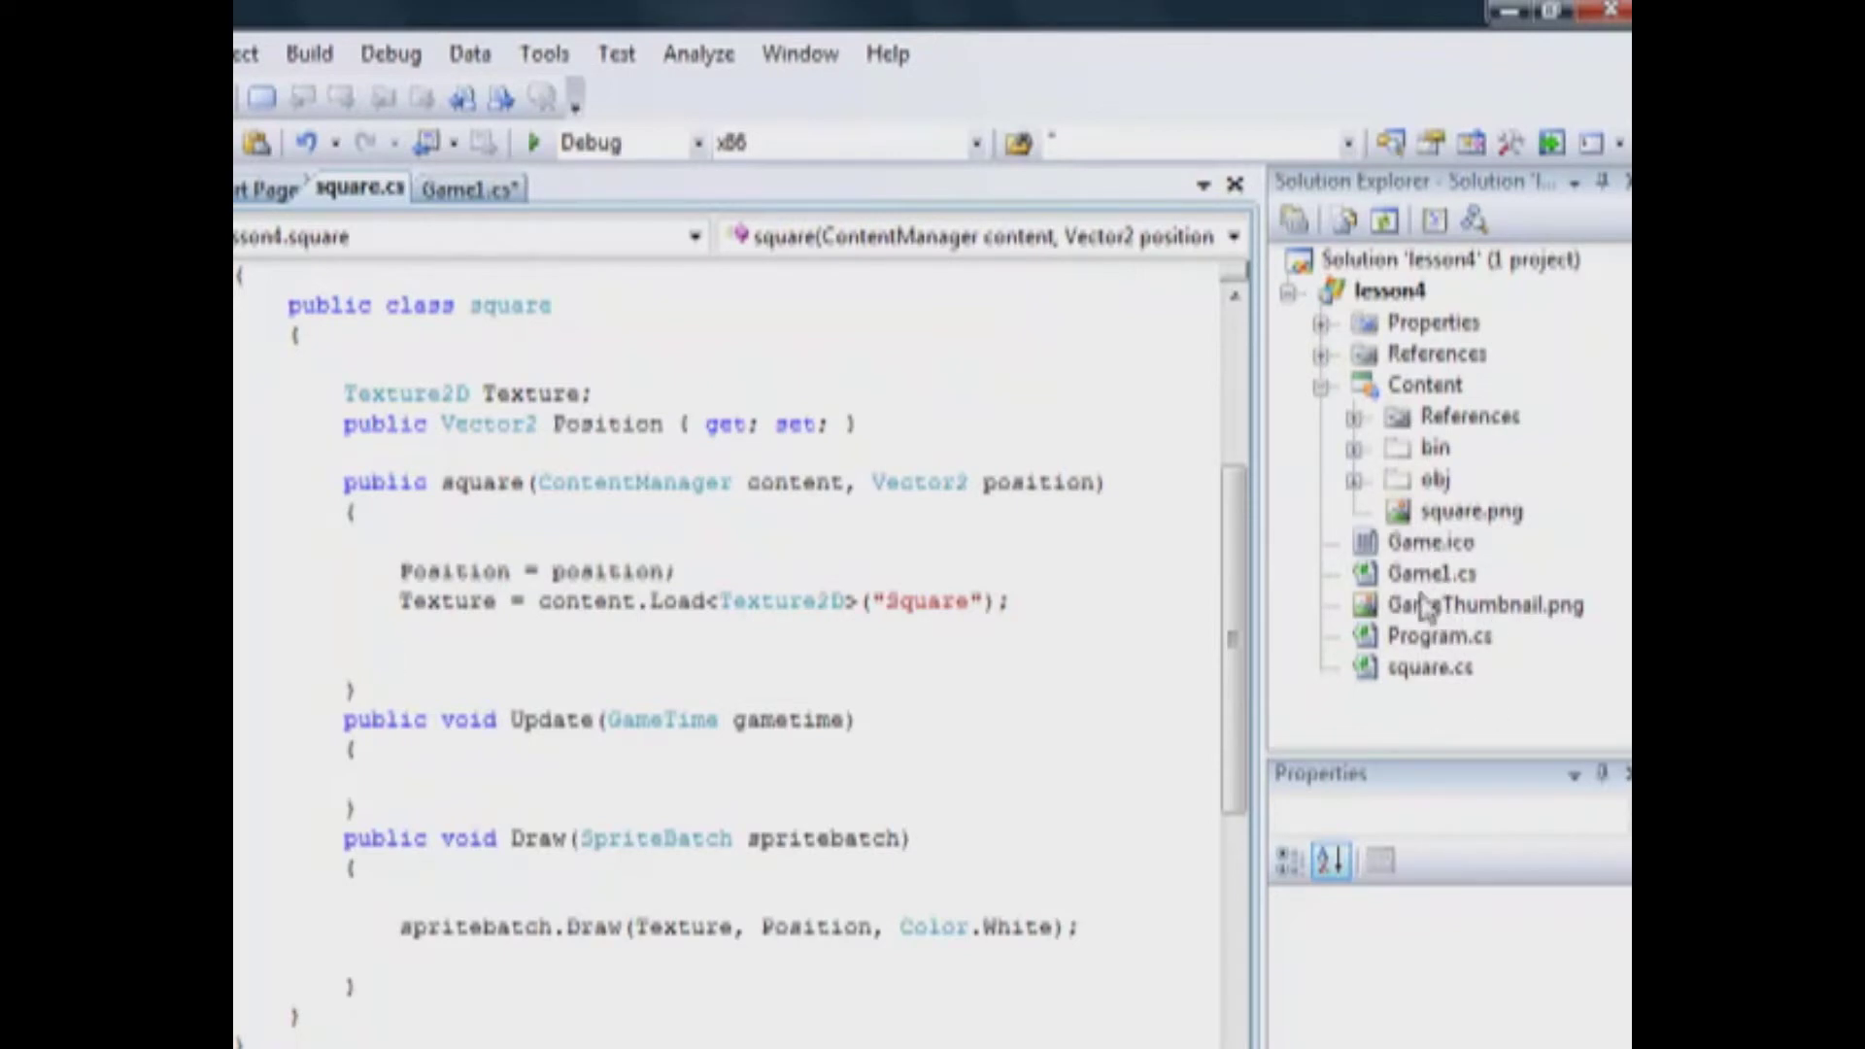
- In Game1.cs, uncomment mainSquare, begin 'Position +=', and remove stray letters after Game1()
double_click(1407, 577)
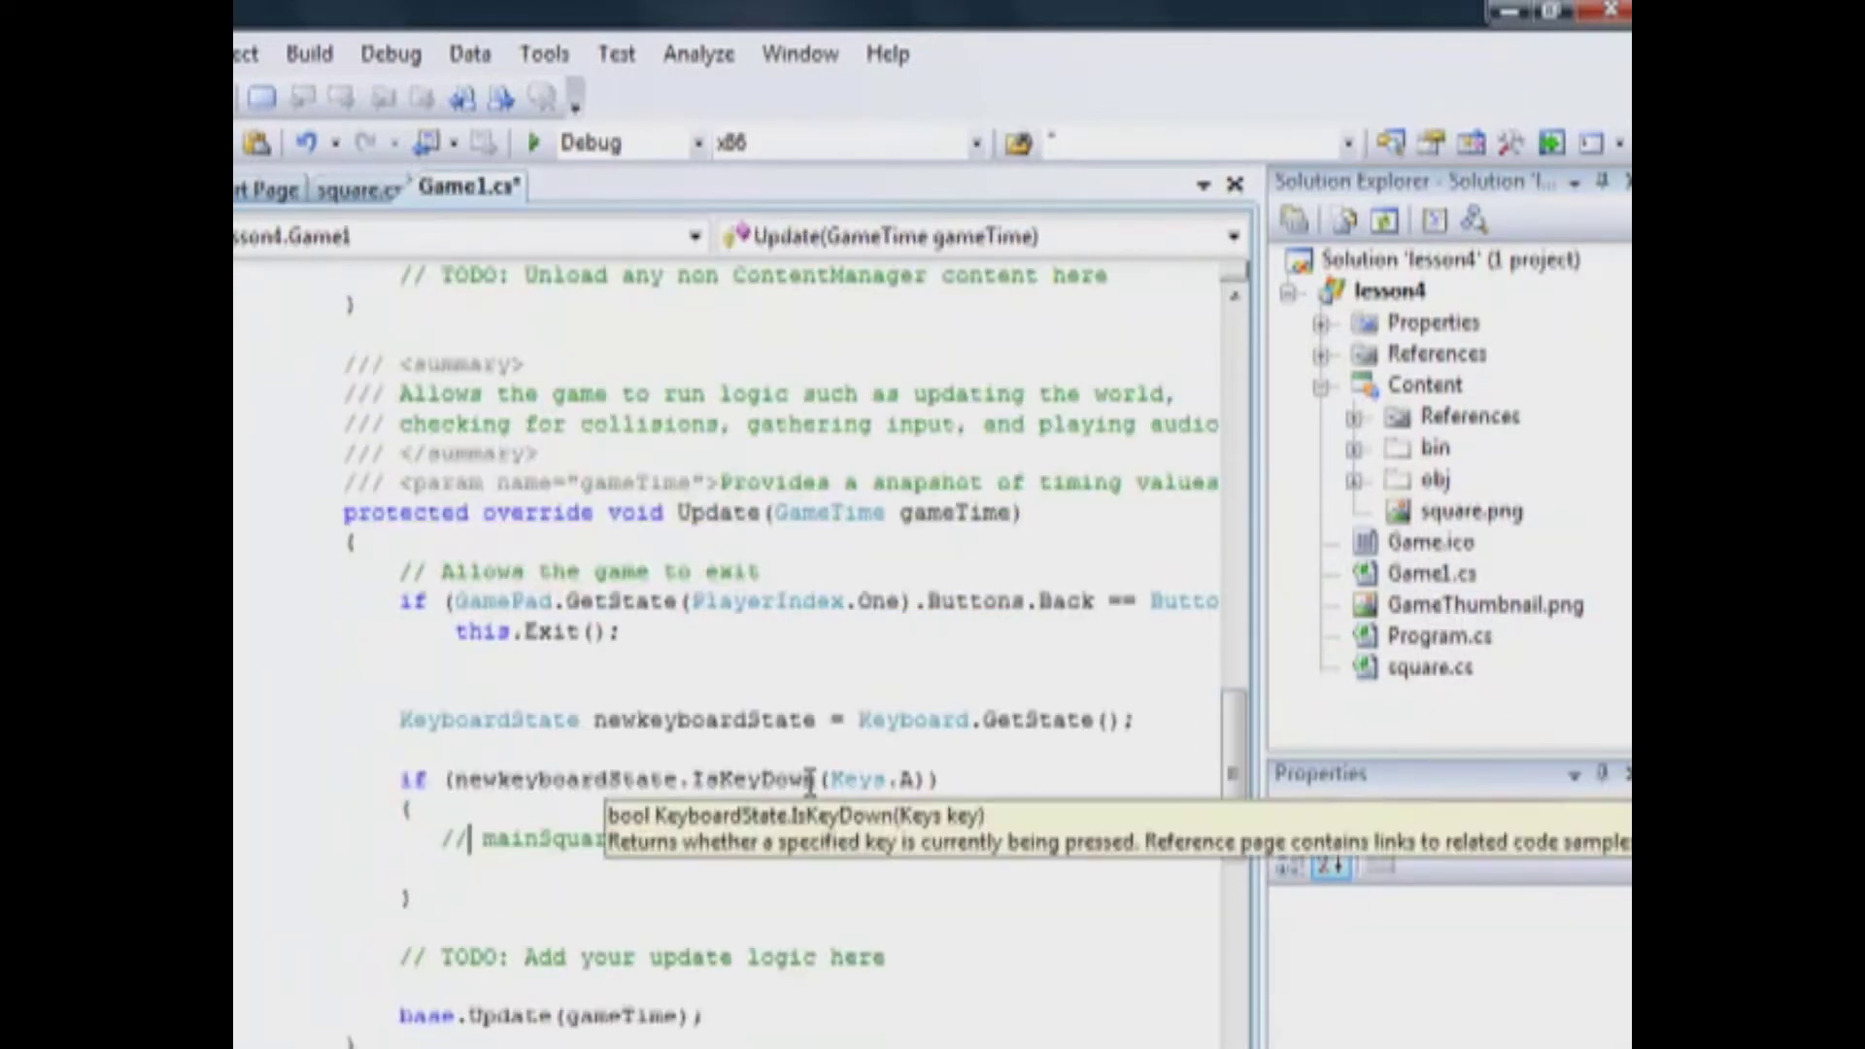
drag(475, 842, 440, 842)
key(Delete)
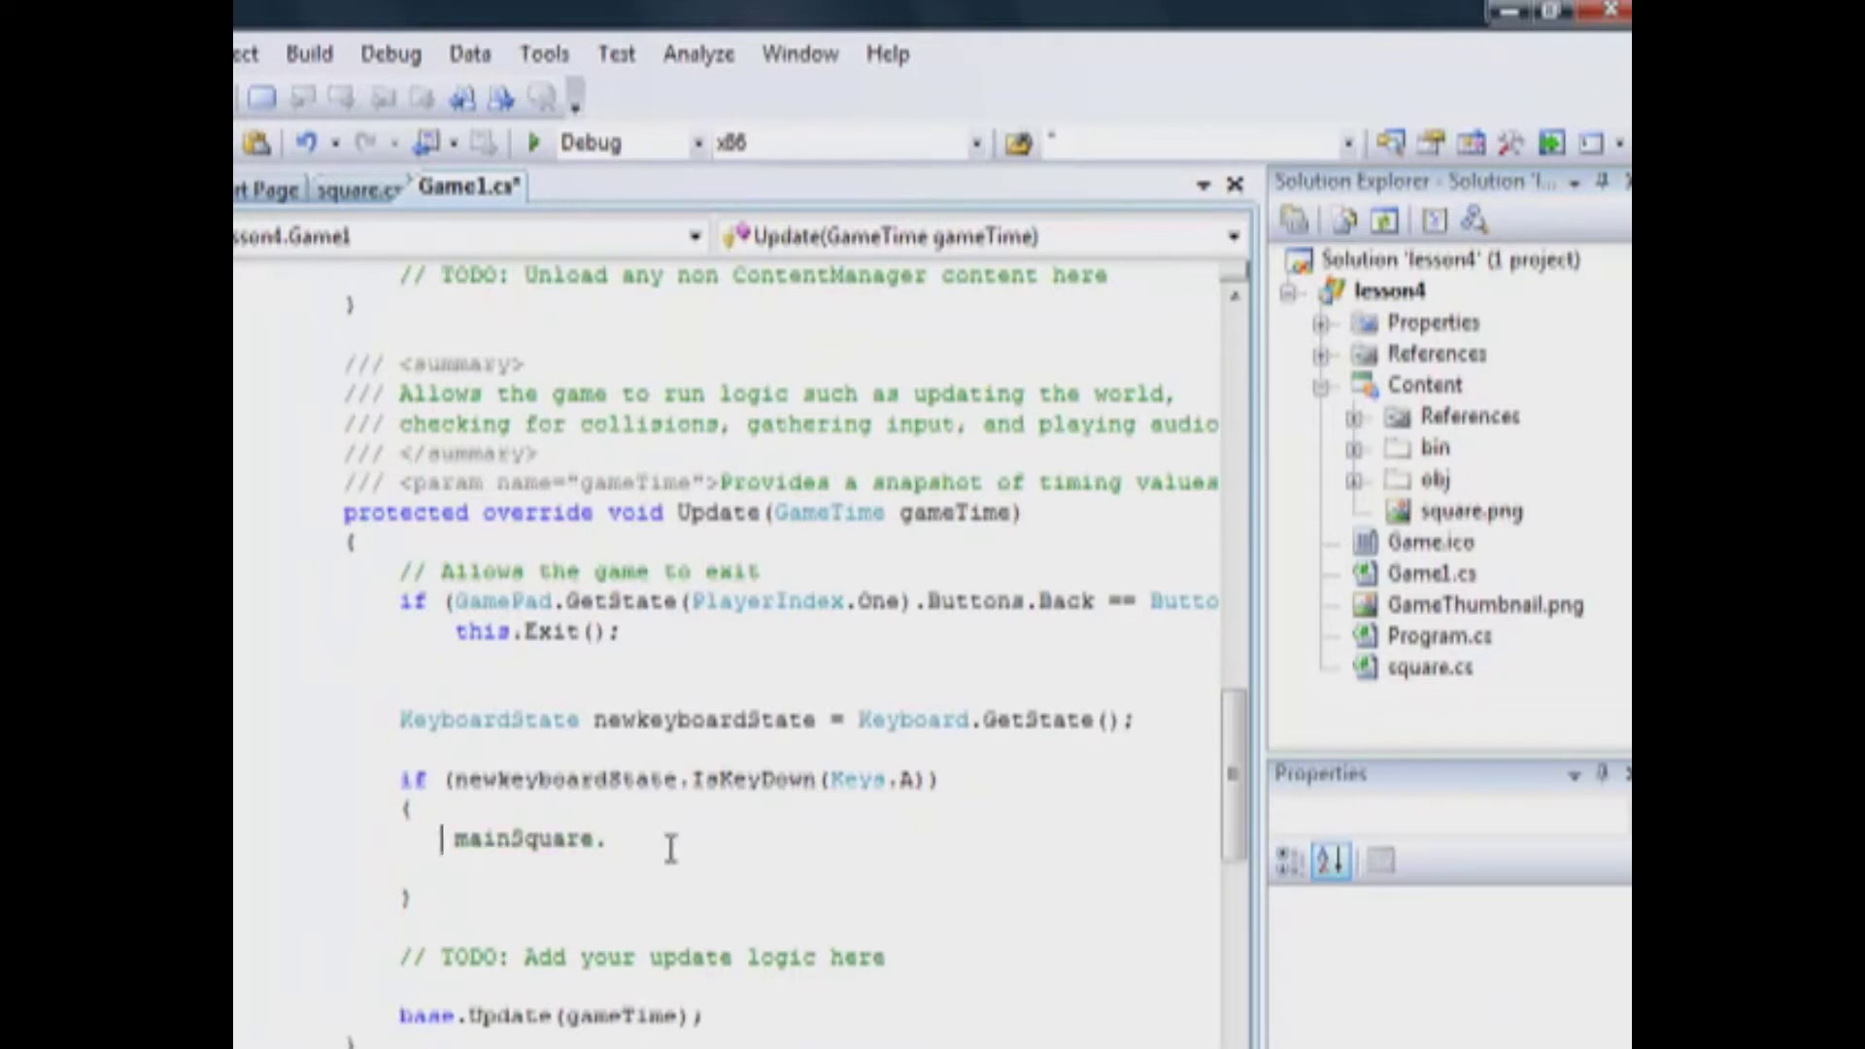
click(642, 847)
text(p)
key(space)
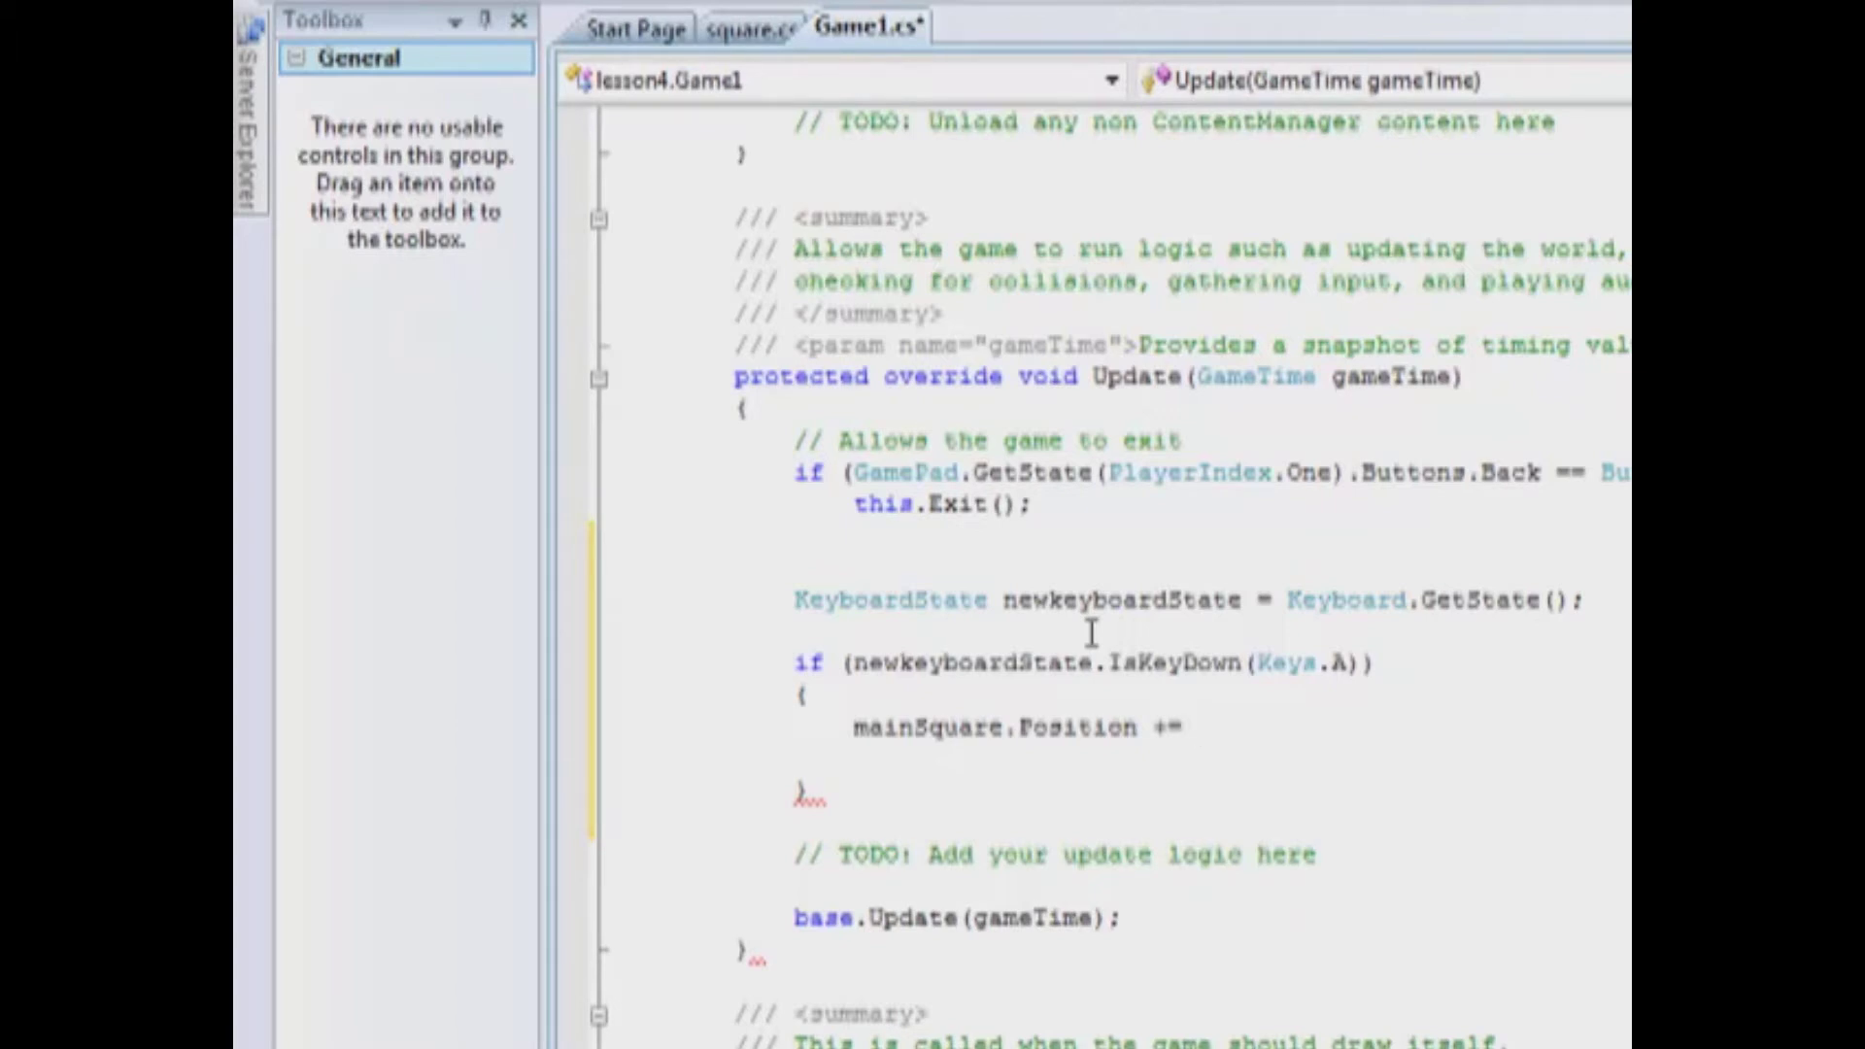
scroll(1187, 715, up, 1)
scroll(1257, 782, up, 8)
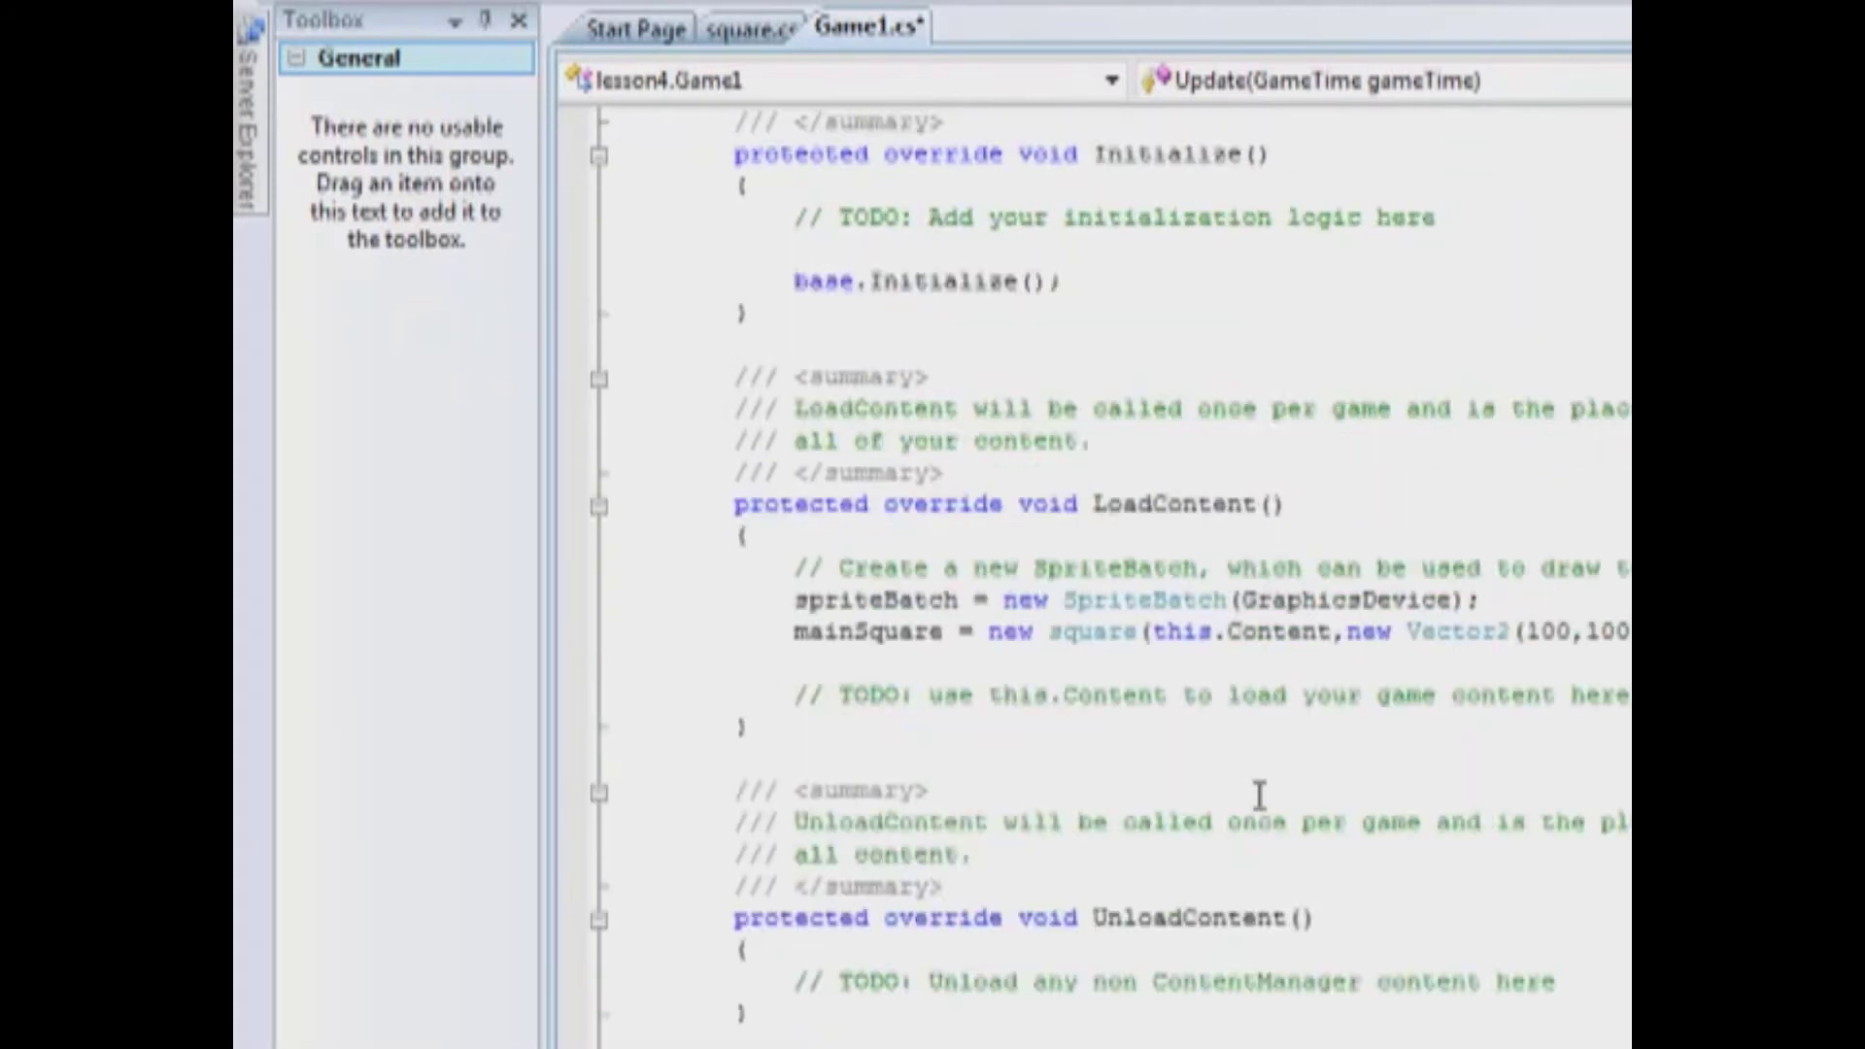
scroll(1257, 795, up, 6)
scroll(1261, 778, down, 10)
scroll(1315, 574, down, 3)
scroll(1340, 486, down, 8)
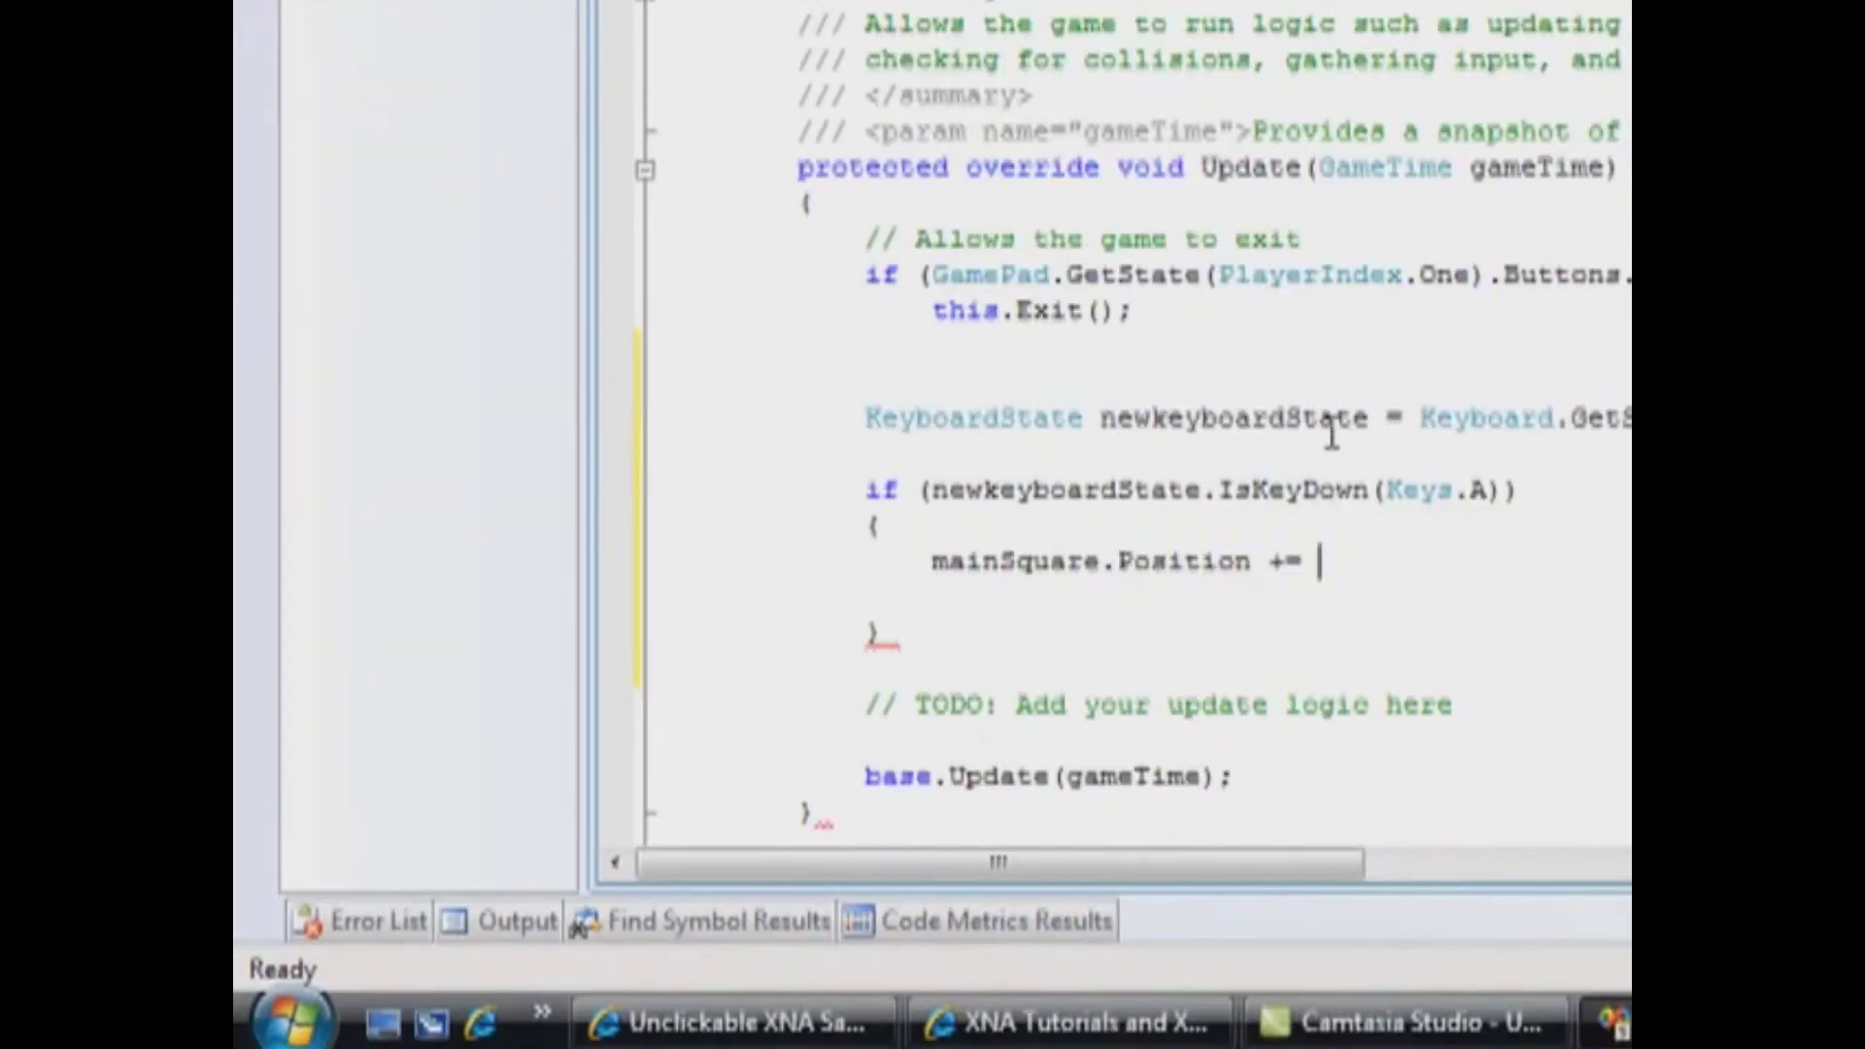
scroll(1311, 764, up, 4)
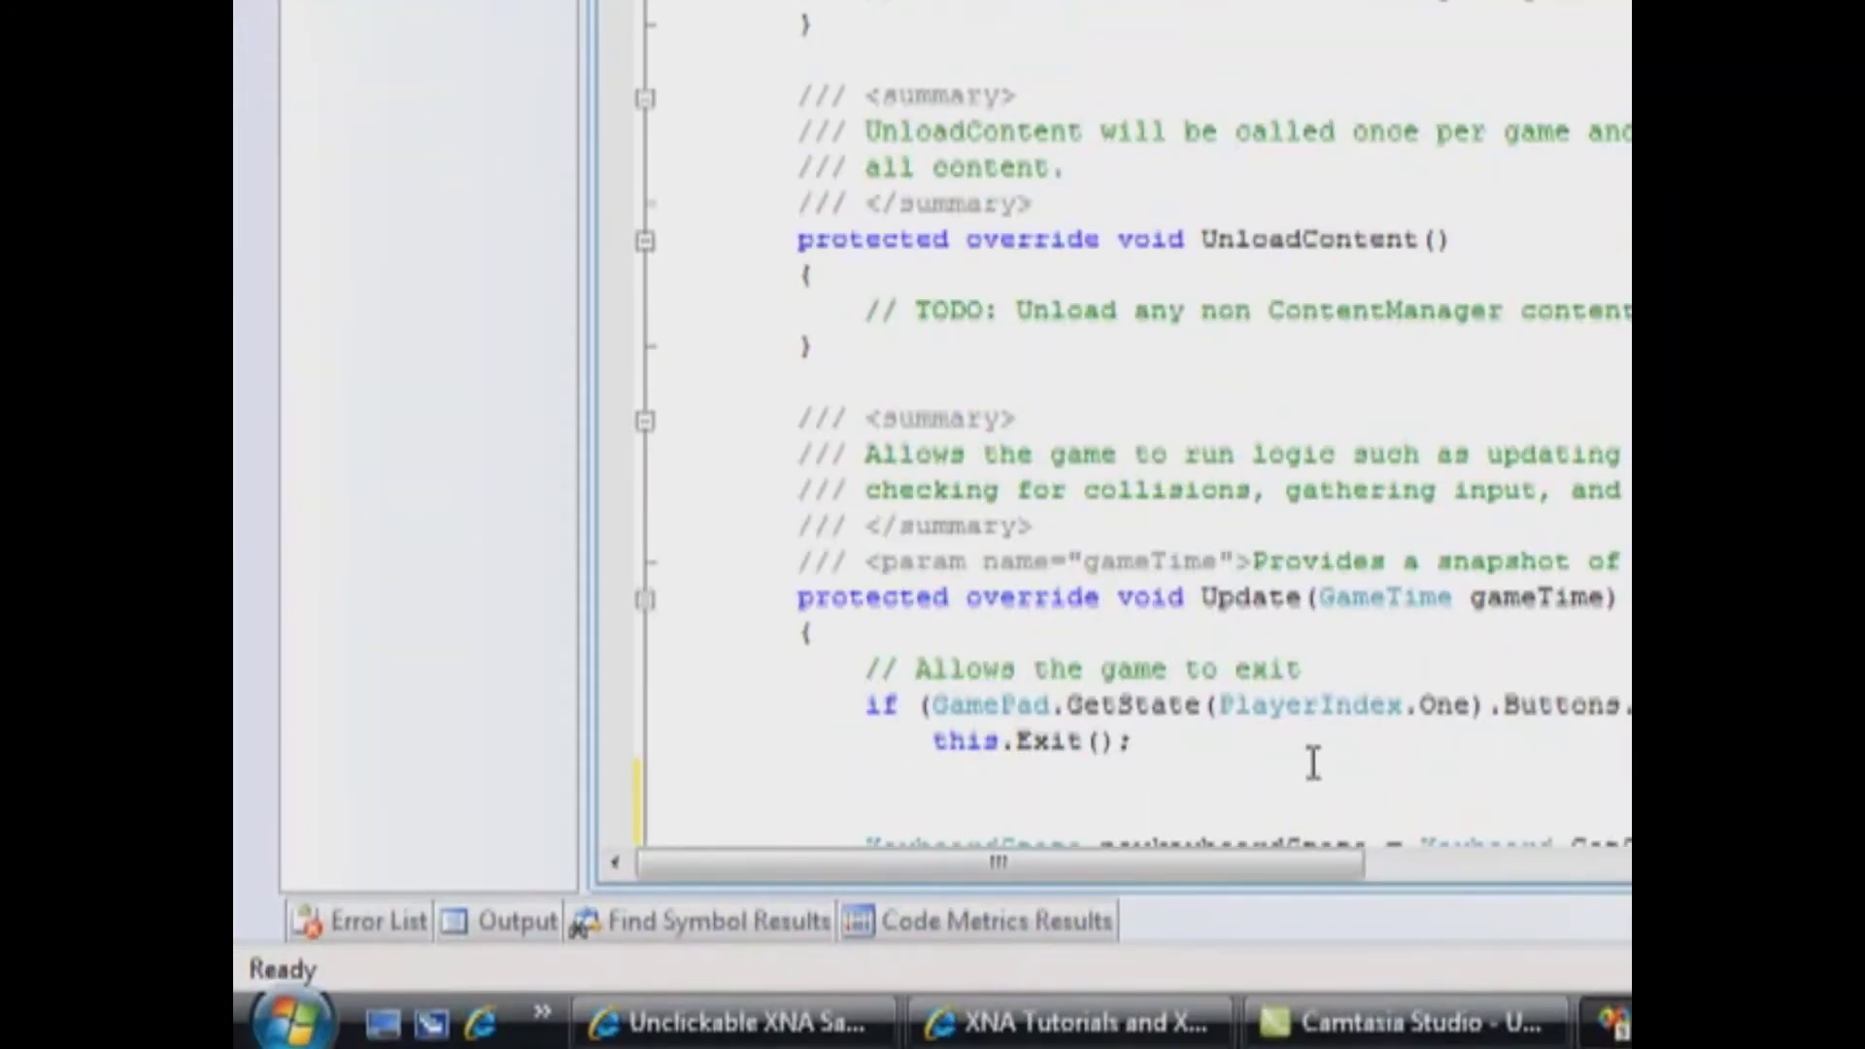
scroll(1313, 765, up, 6)
scroll(1311, 761, up, 1)
scroll(1316, 755, up, 5)
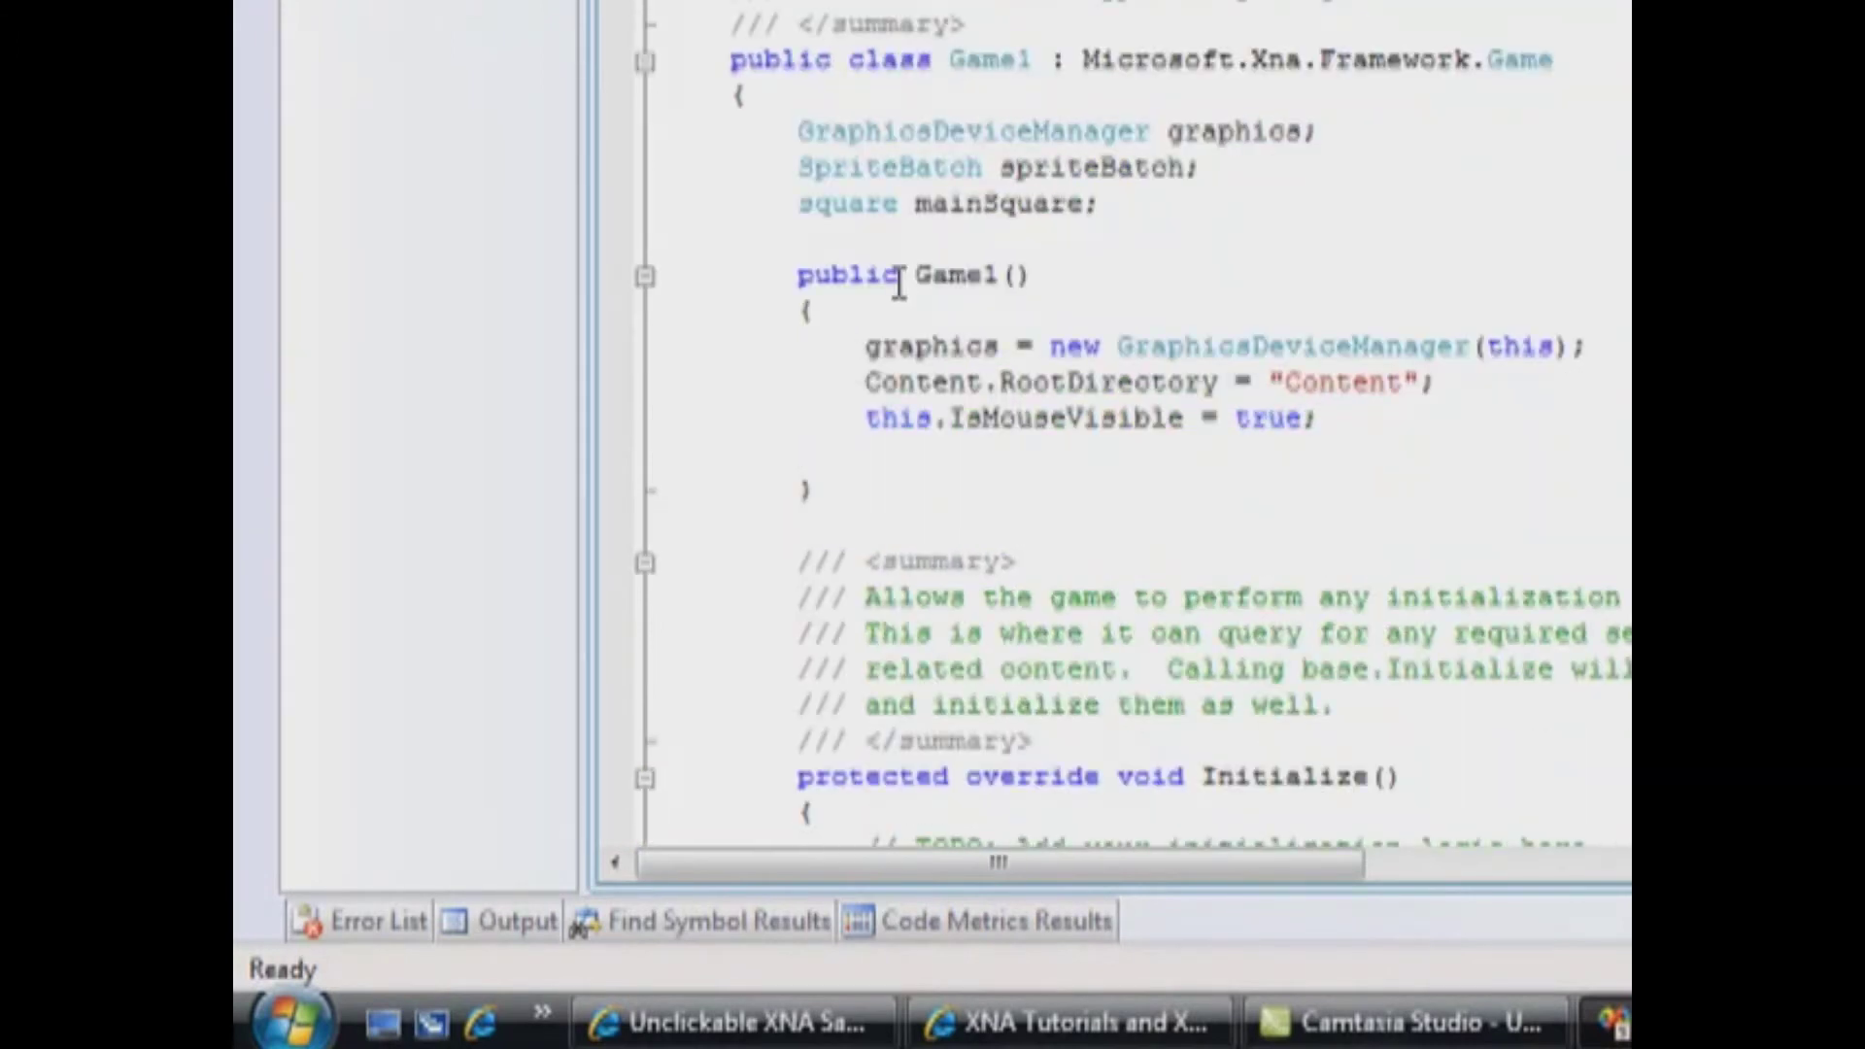
click(1168, 286)
text(co)
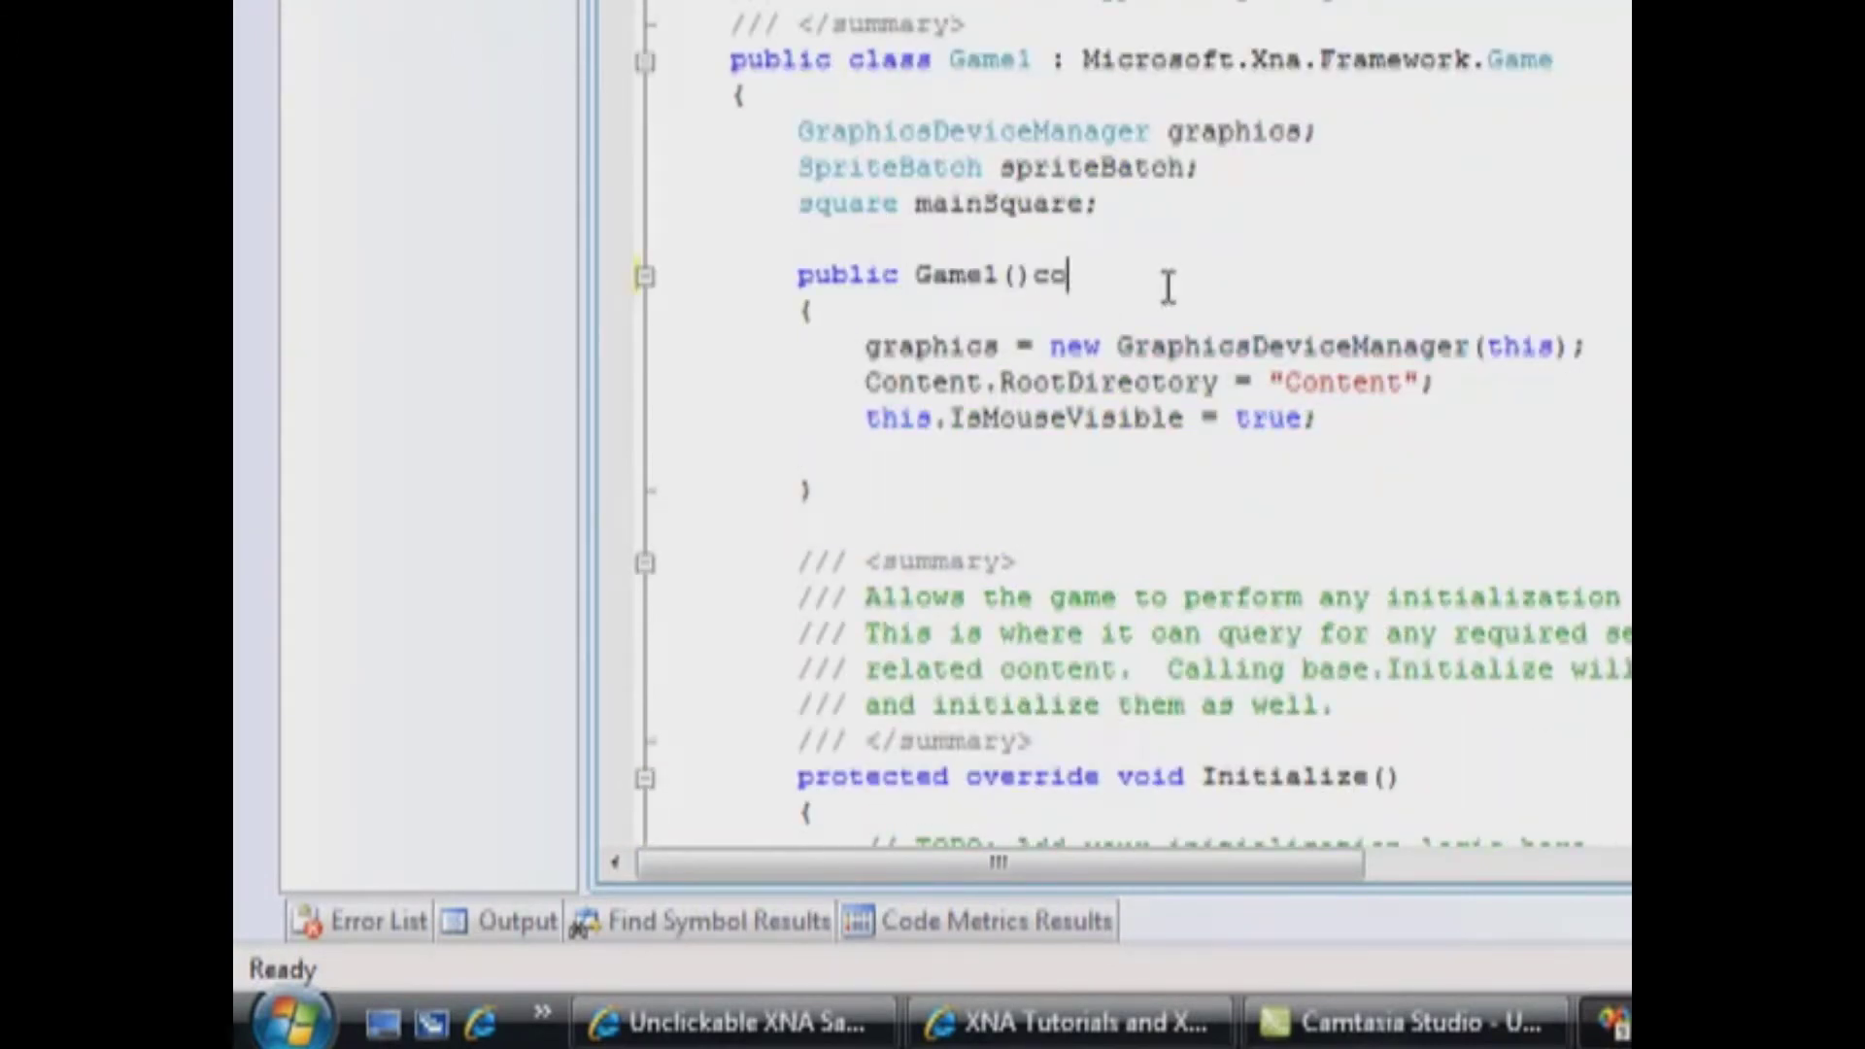
key(BackSpace)
key(BackSpace)
key(BackSpace)
- Add 'const float MoveSpeed = 0.5f;' below the mainSquare field and save Game1.cs
click(824, 720)
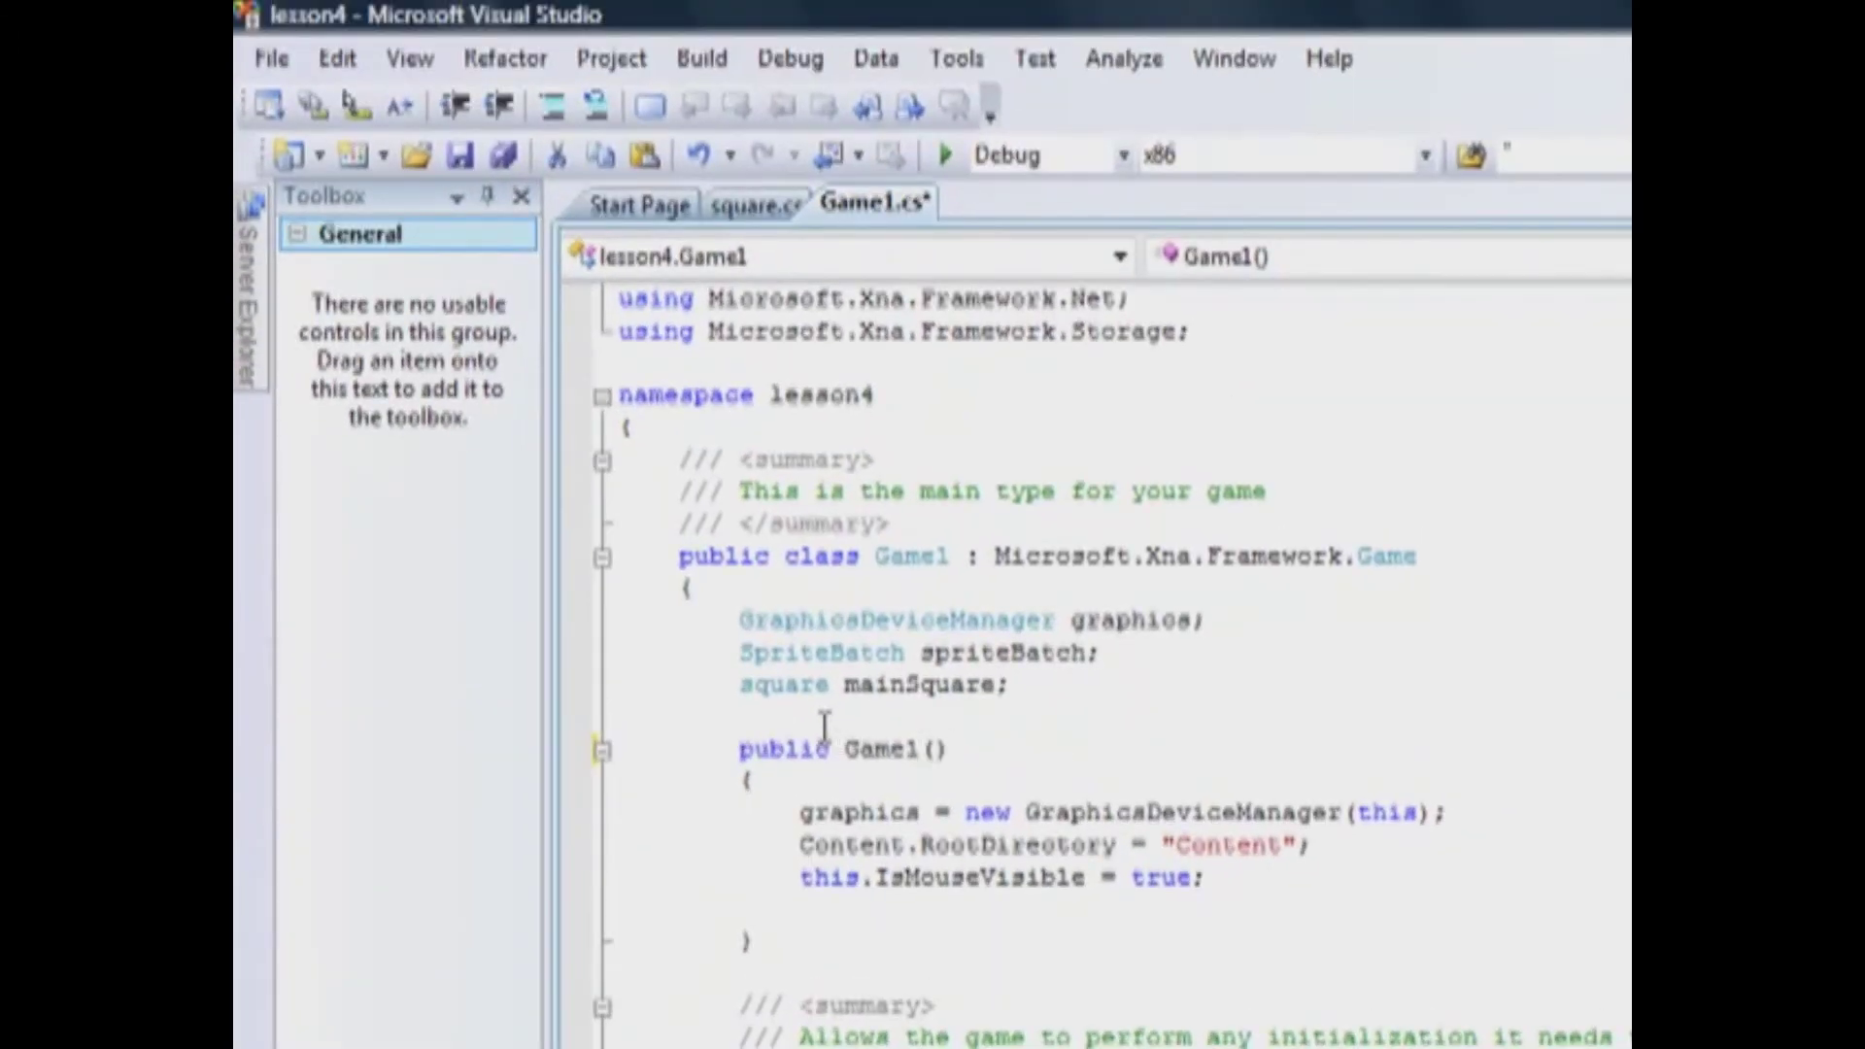
key(Return)
text(co)
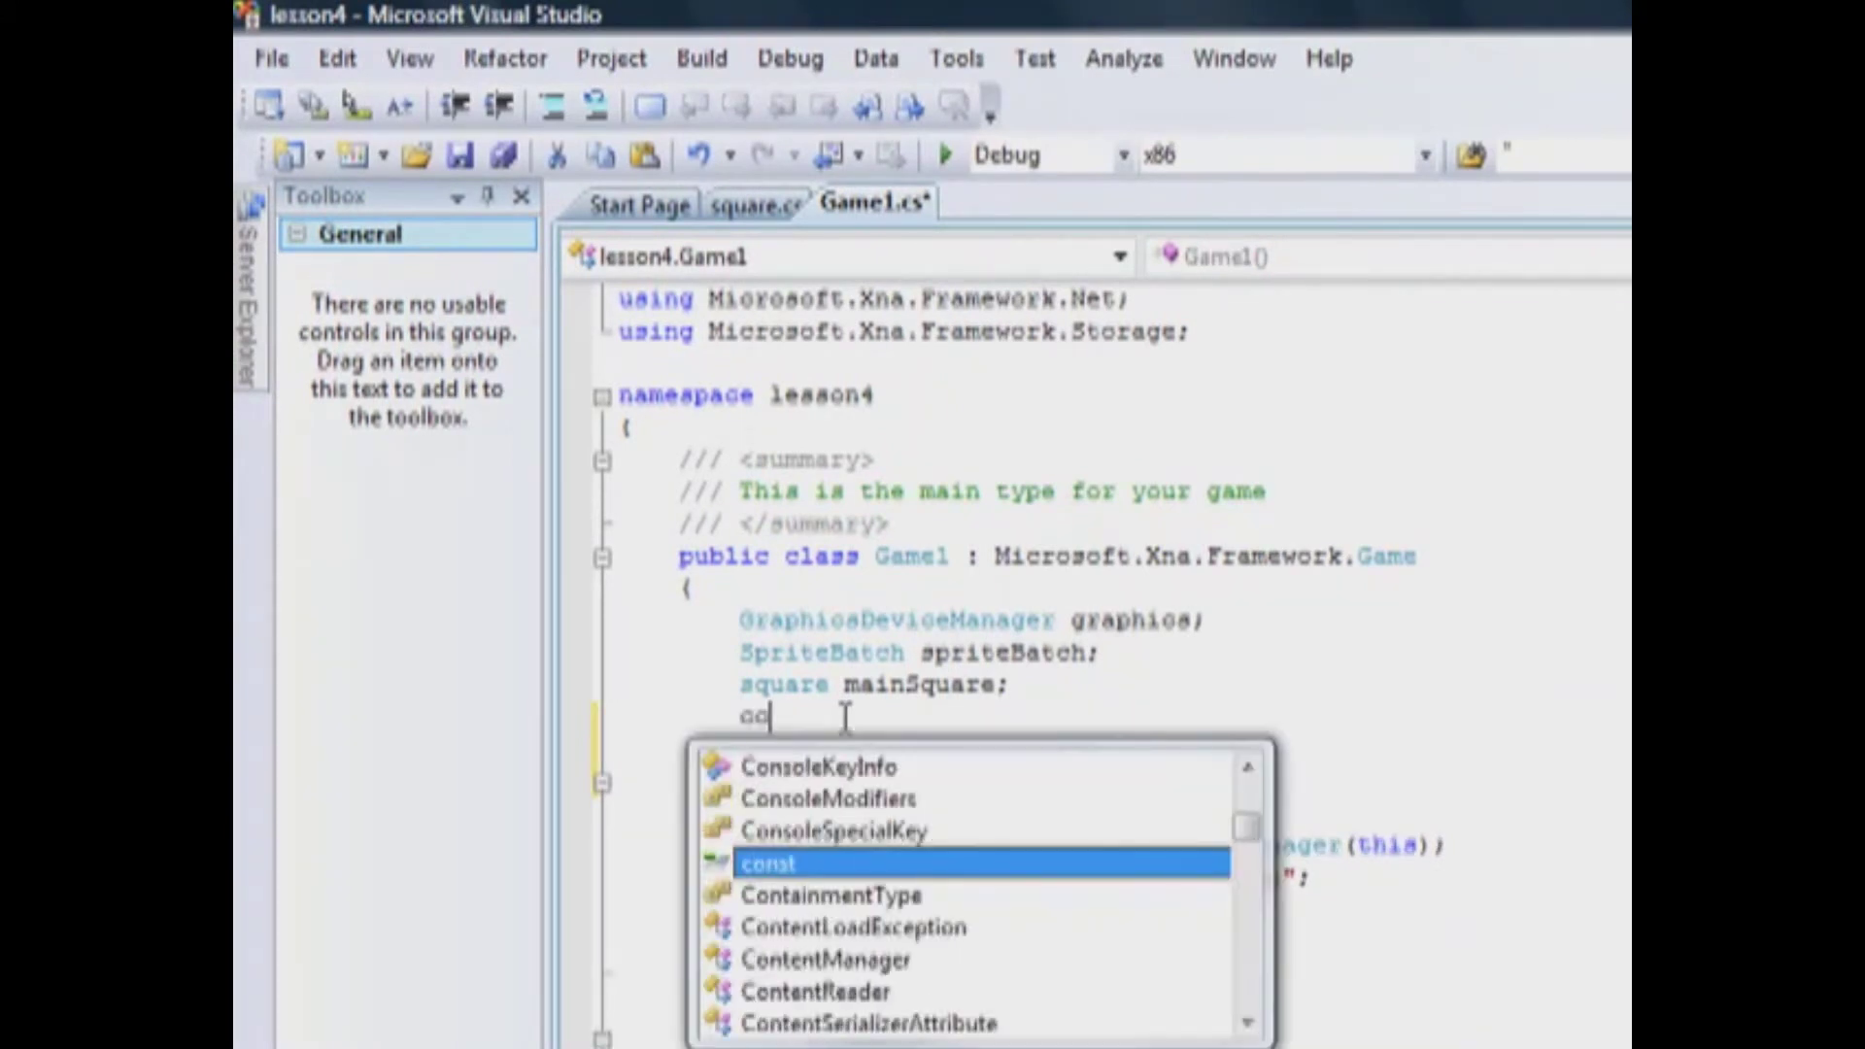
text(nst )
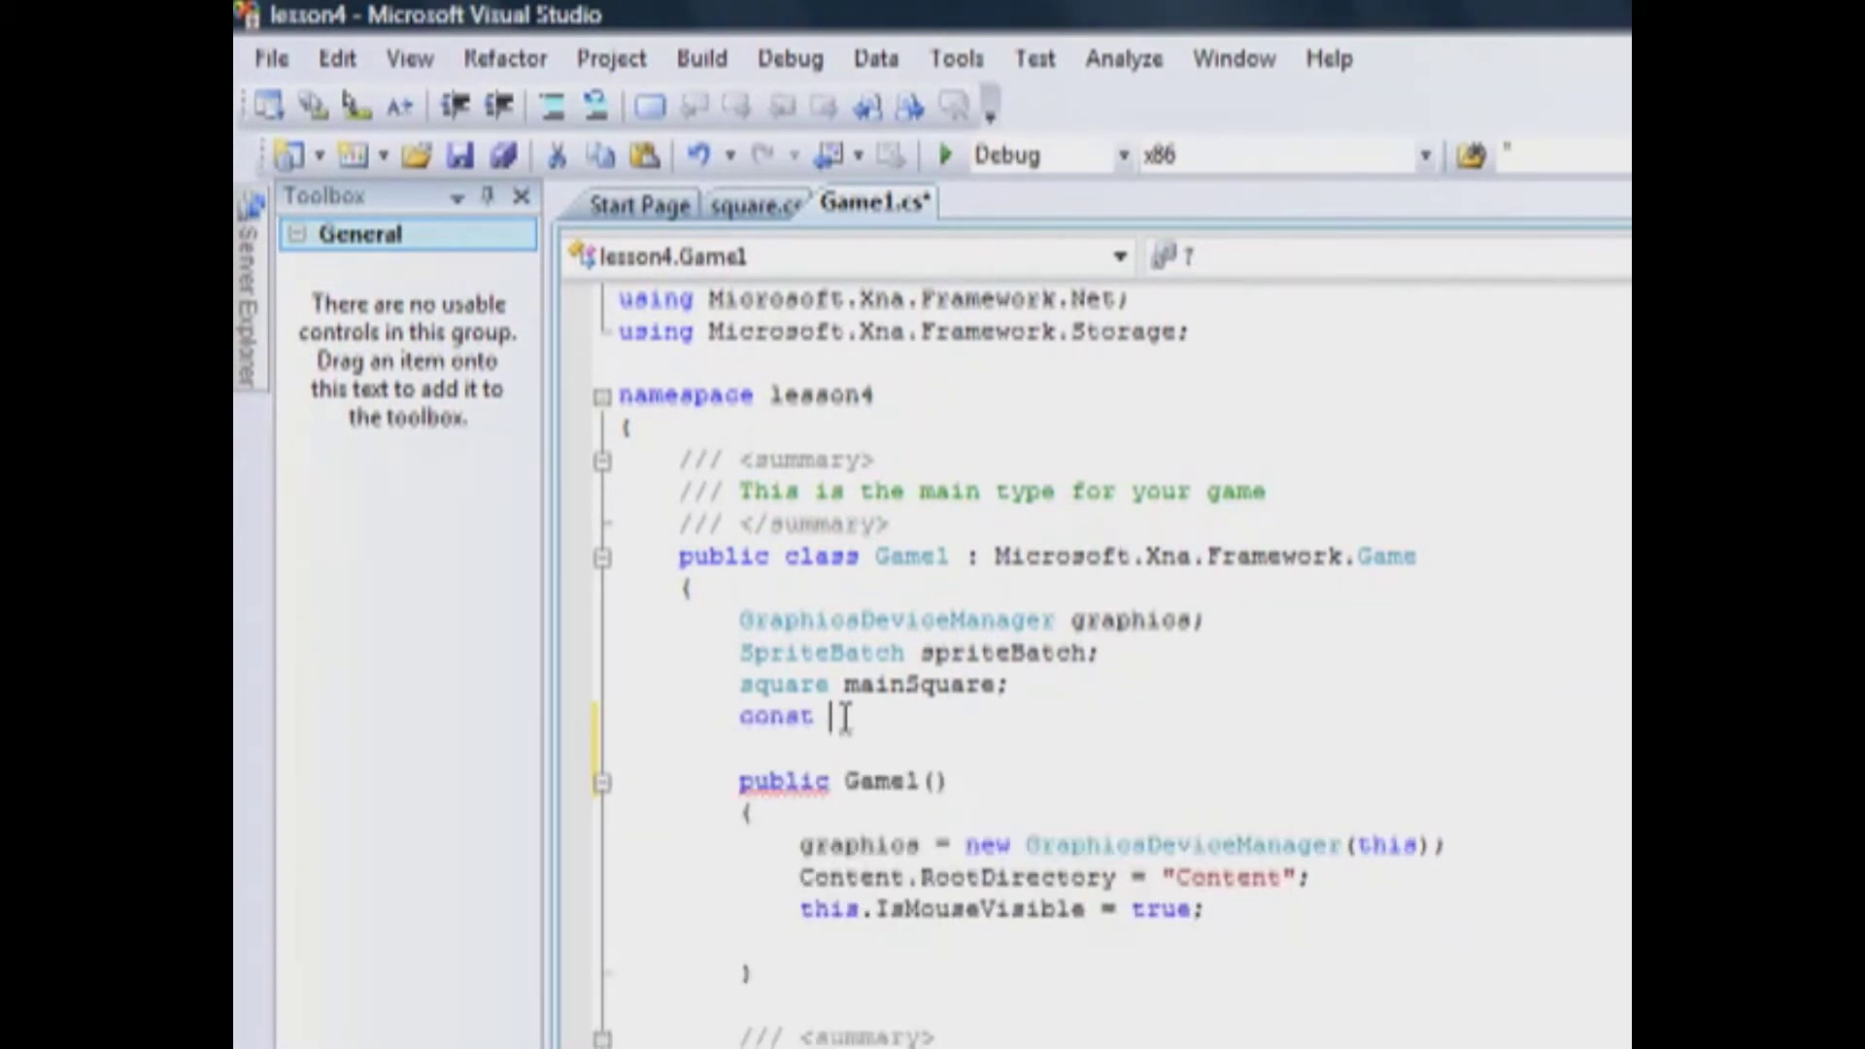
text(float Mo)
text(ve)
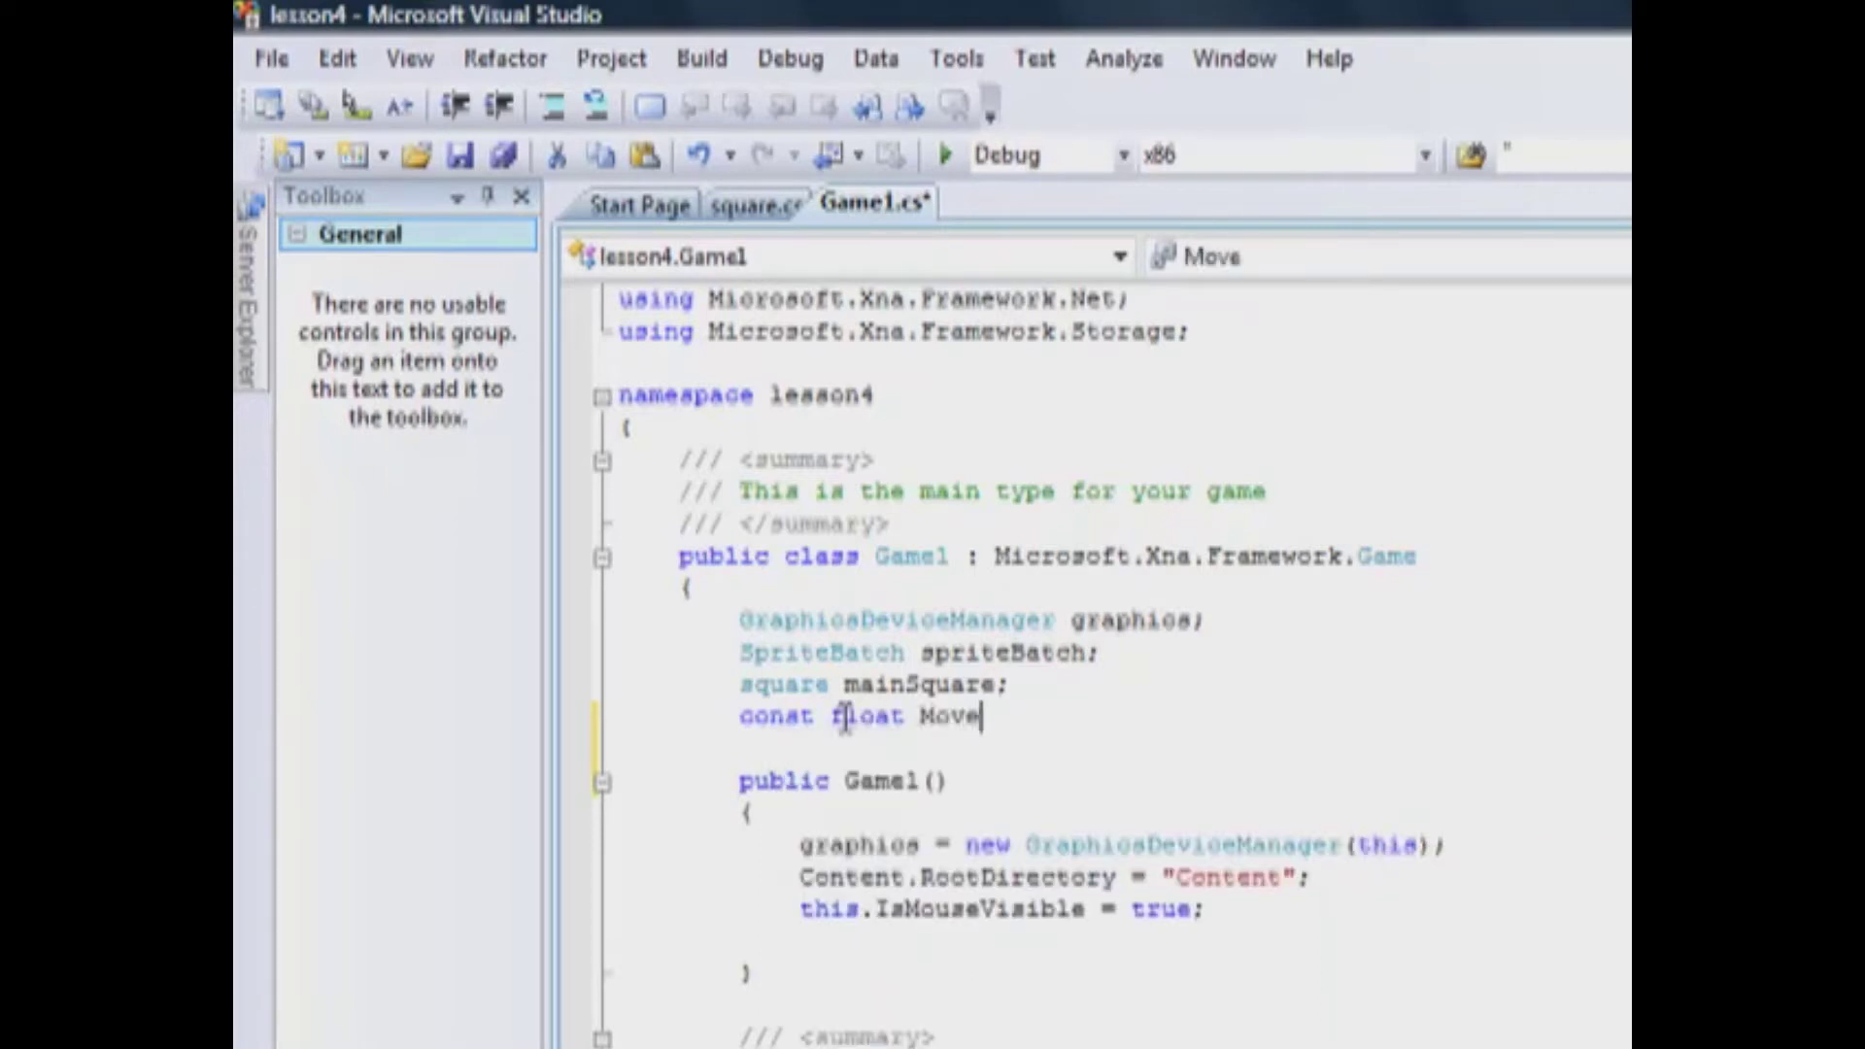
text(Speed = )
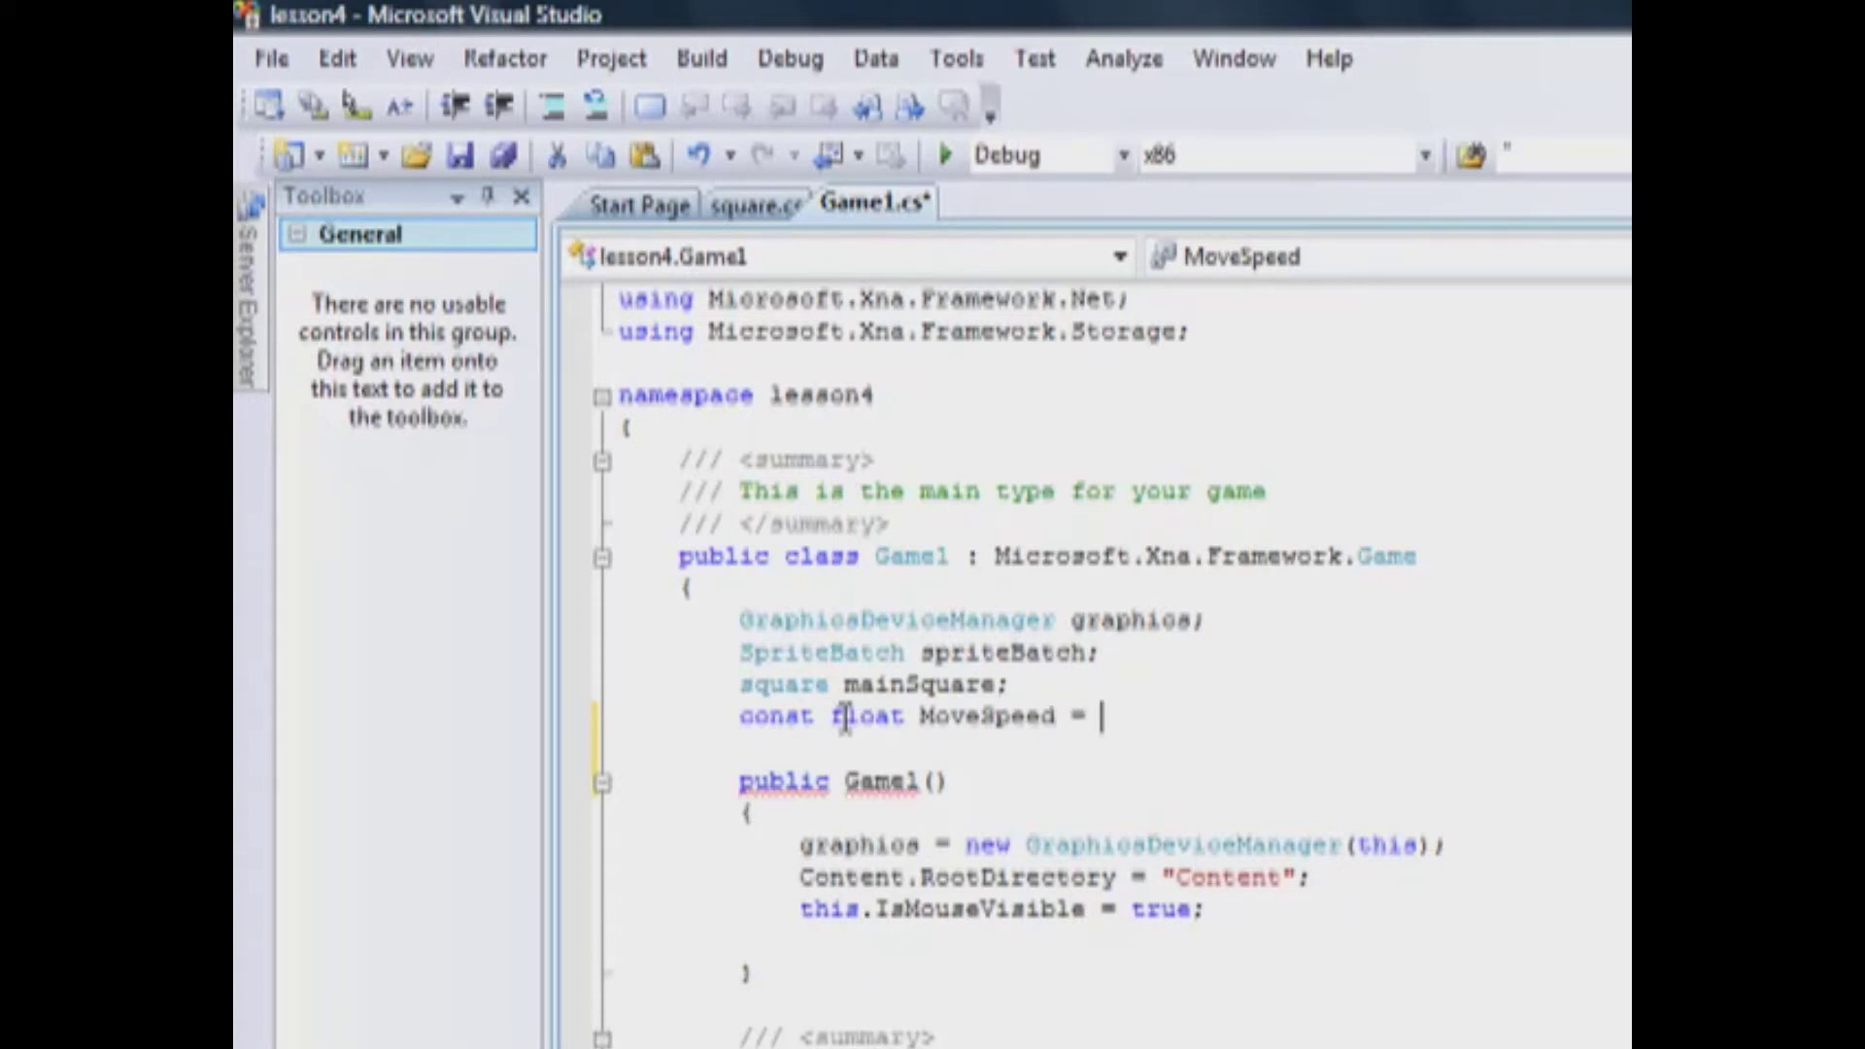
text(0.5)
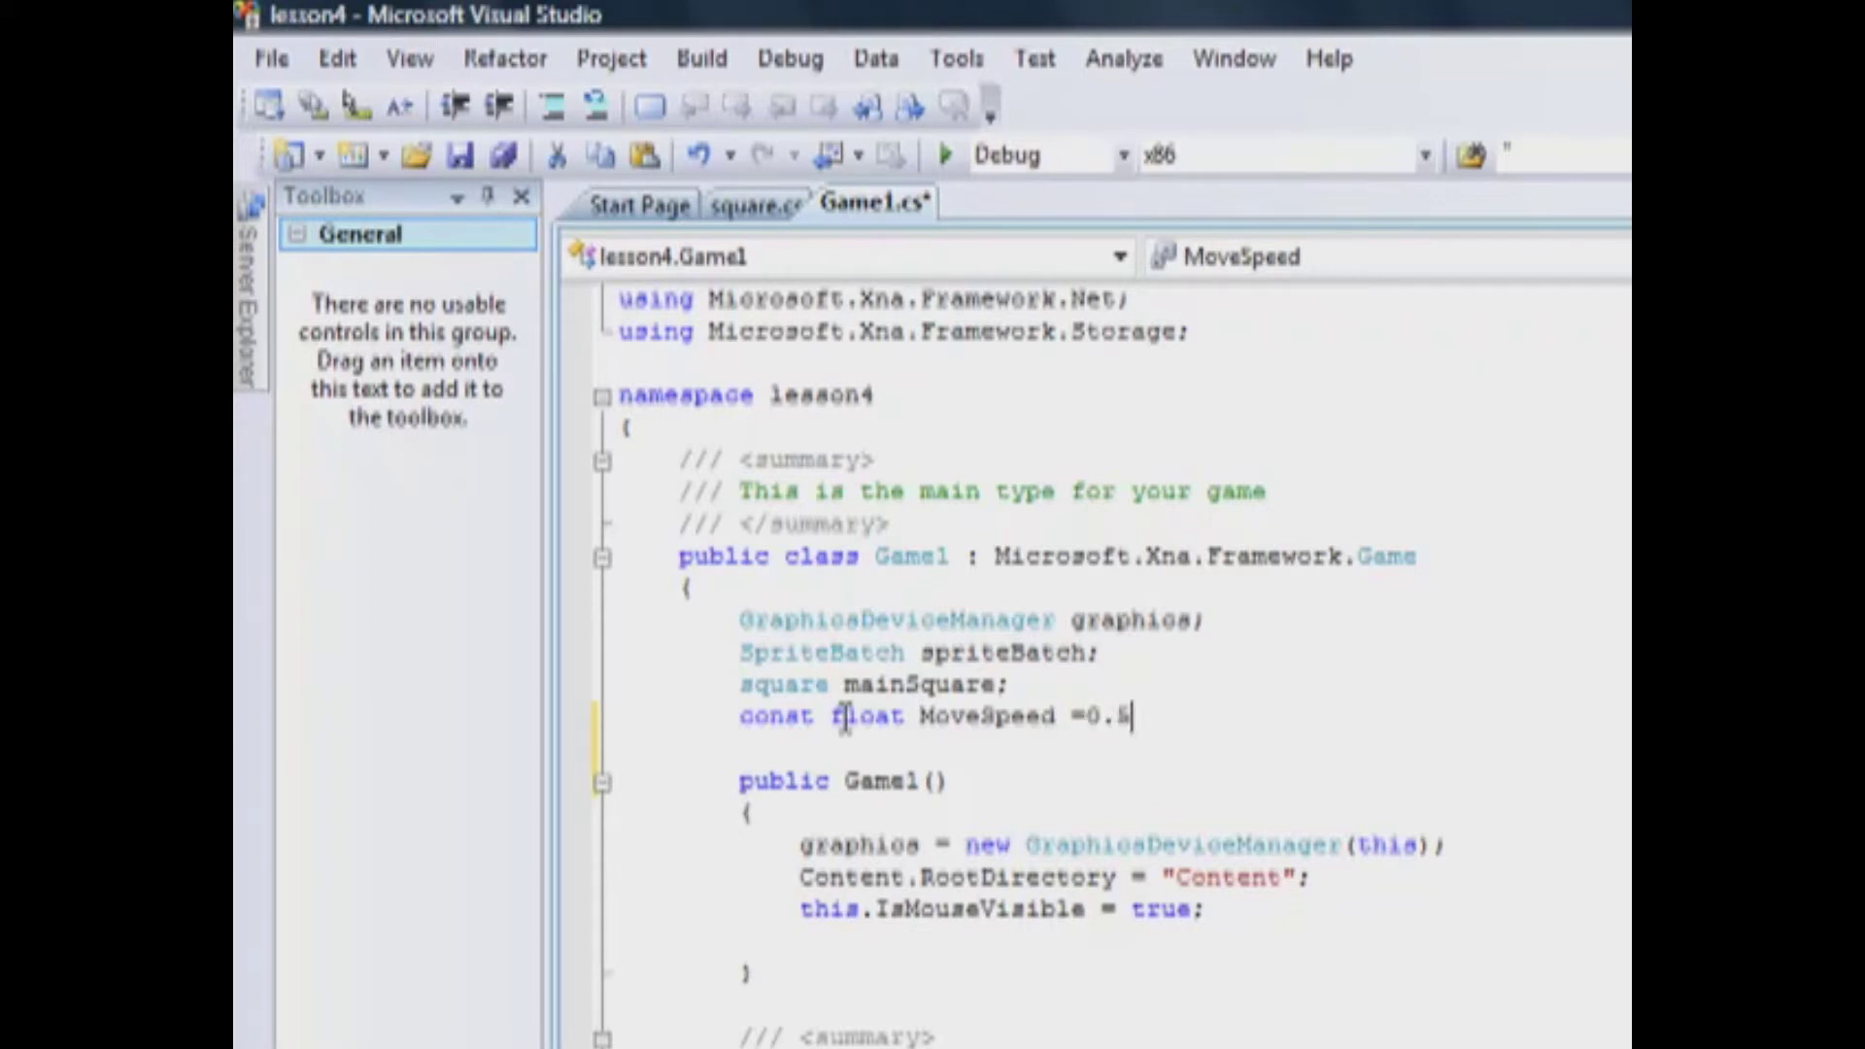
text(f;;)
key(Return)
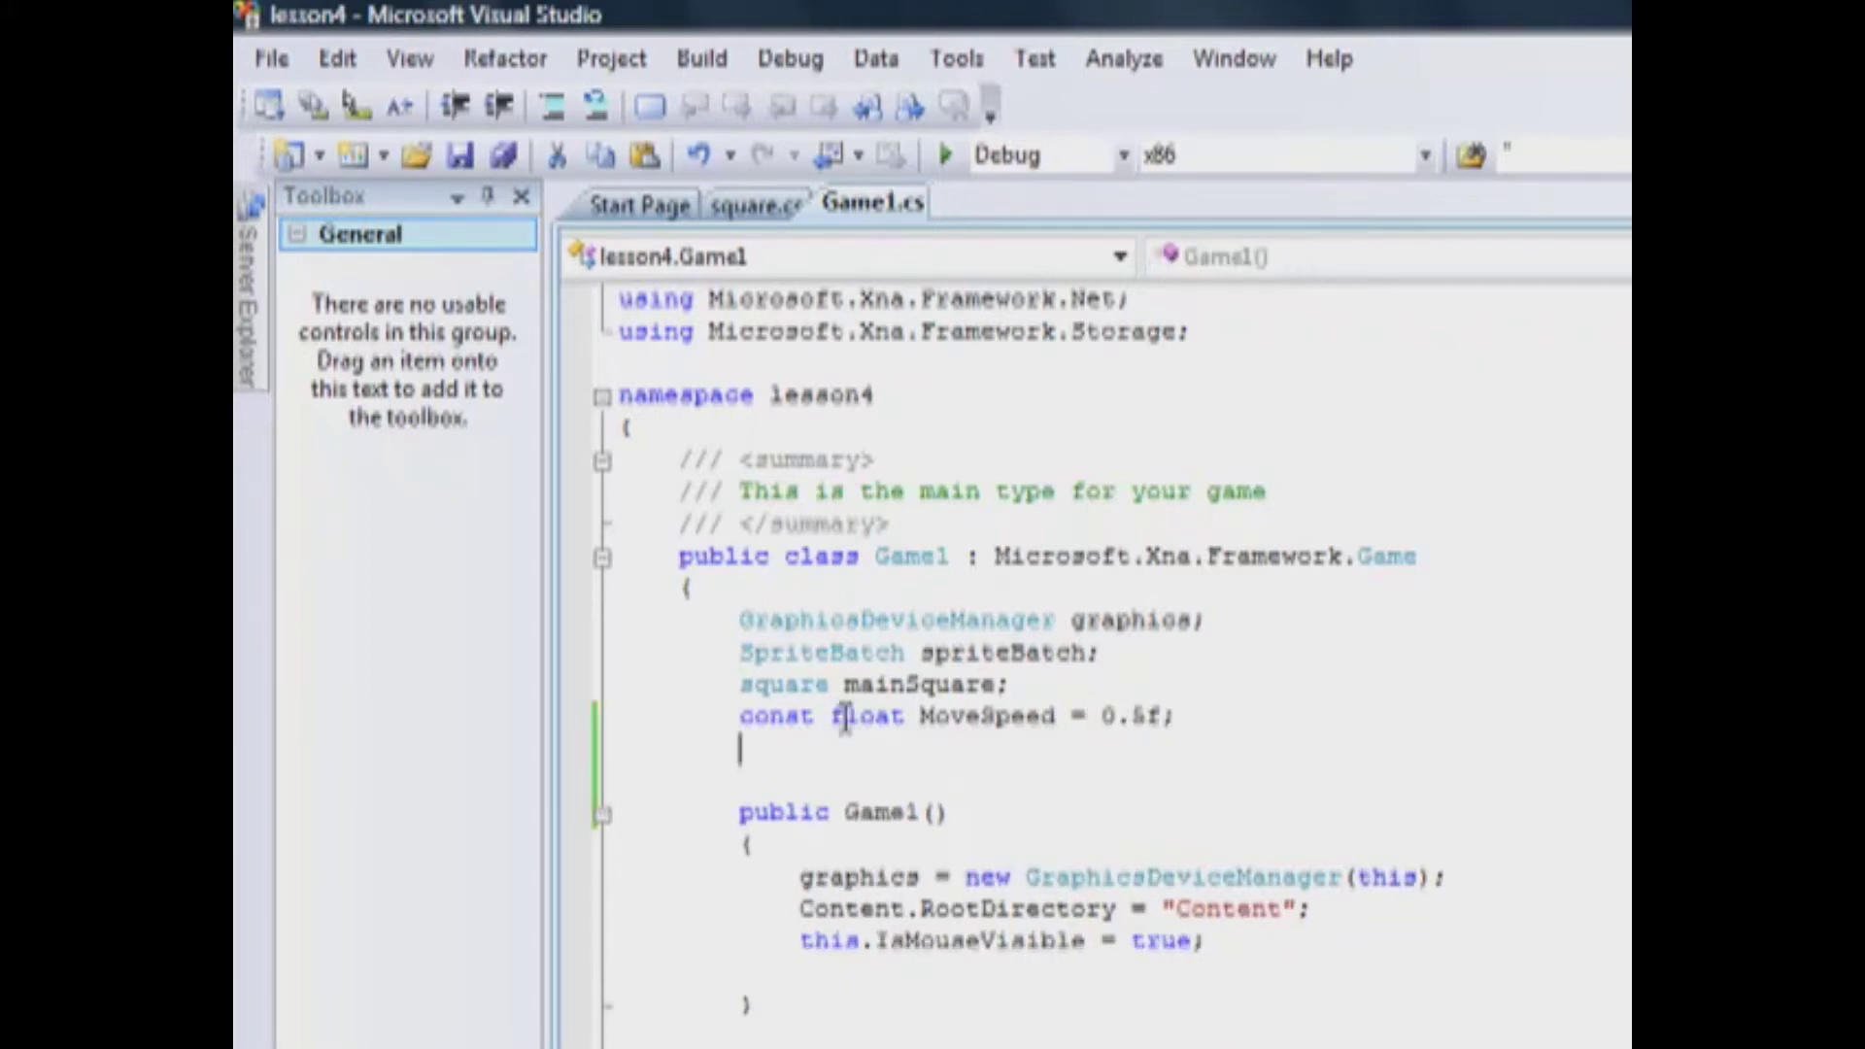
double_click(992, 718)
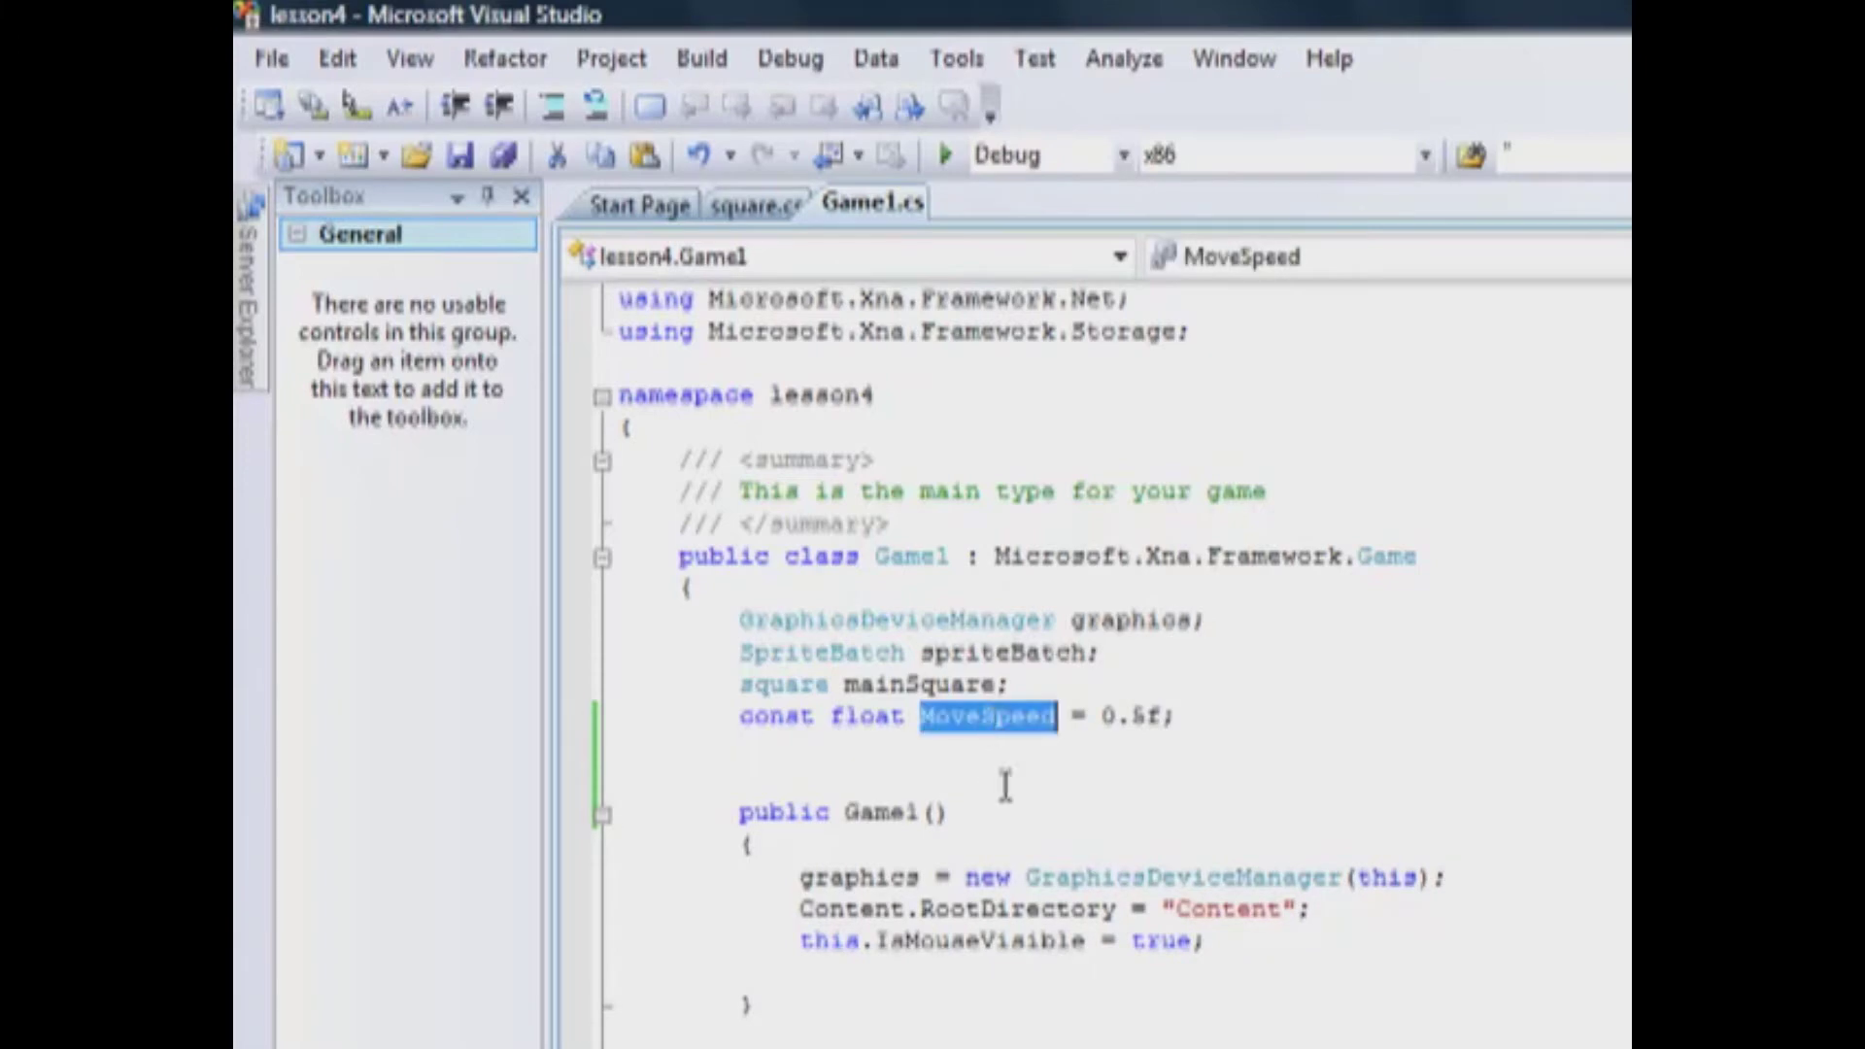
scroll(1025, 829, down, 15)
scroll(1028, 832, up, 1)
scroll(1026, 832, up, 2)
scroll(1020, 837, down, 7)
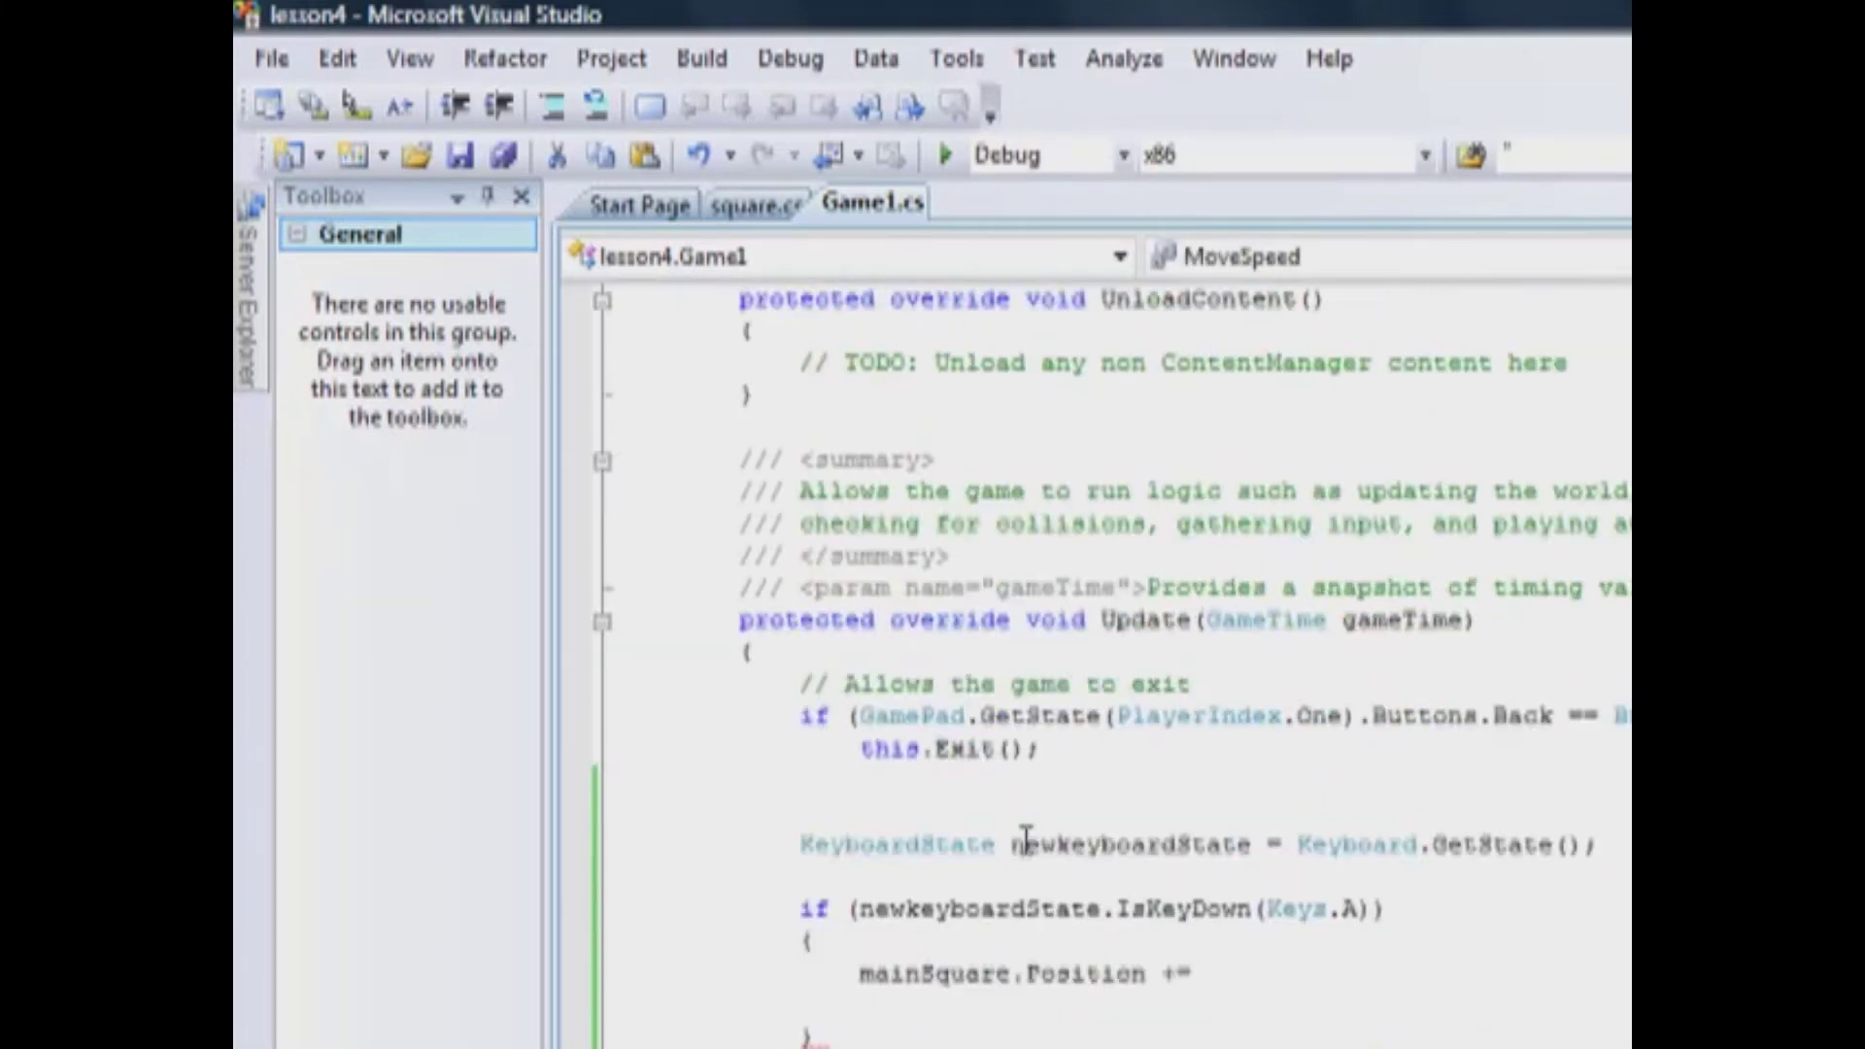
text(MoveSpeed;)
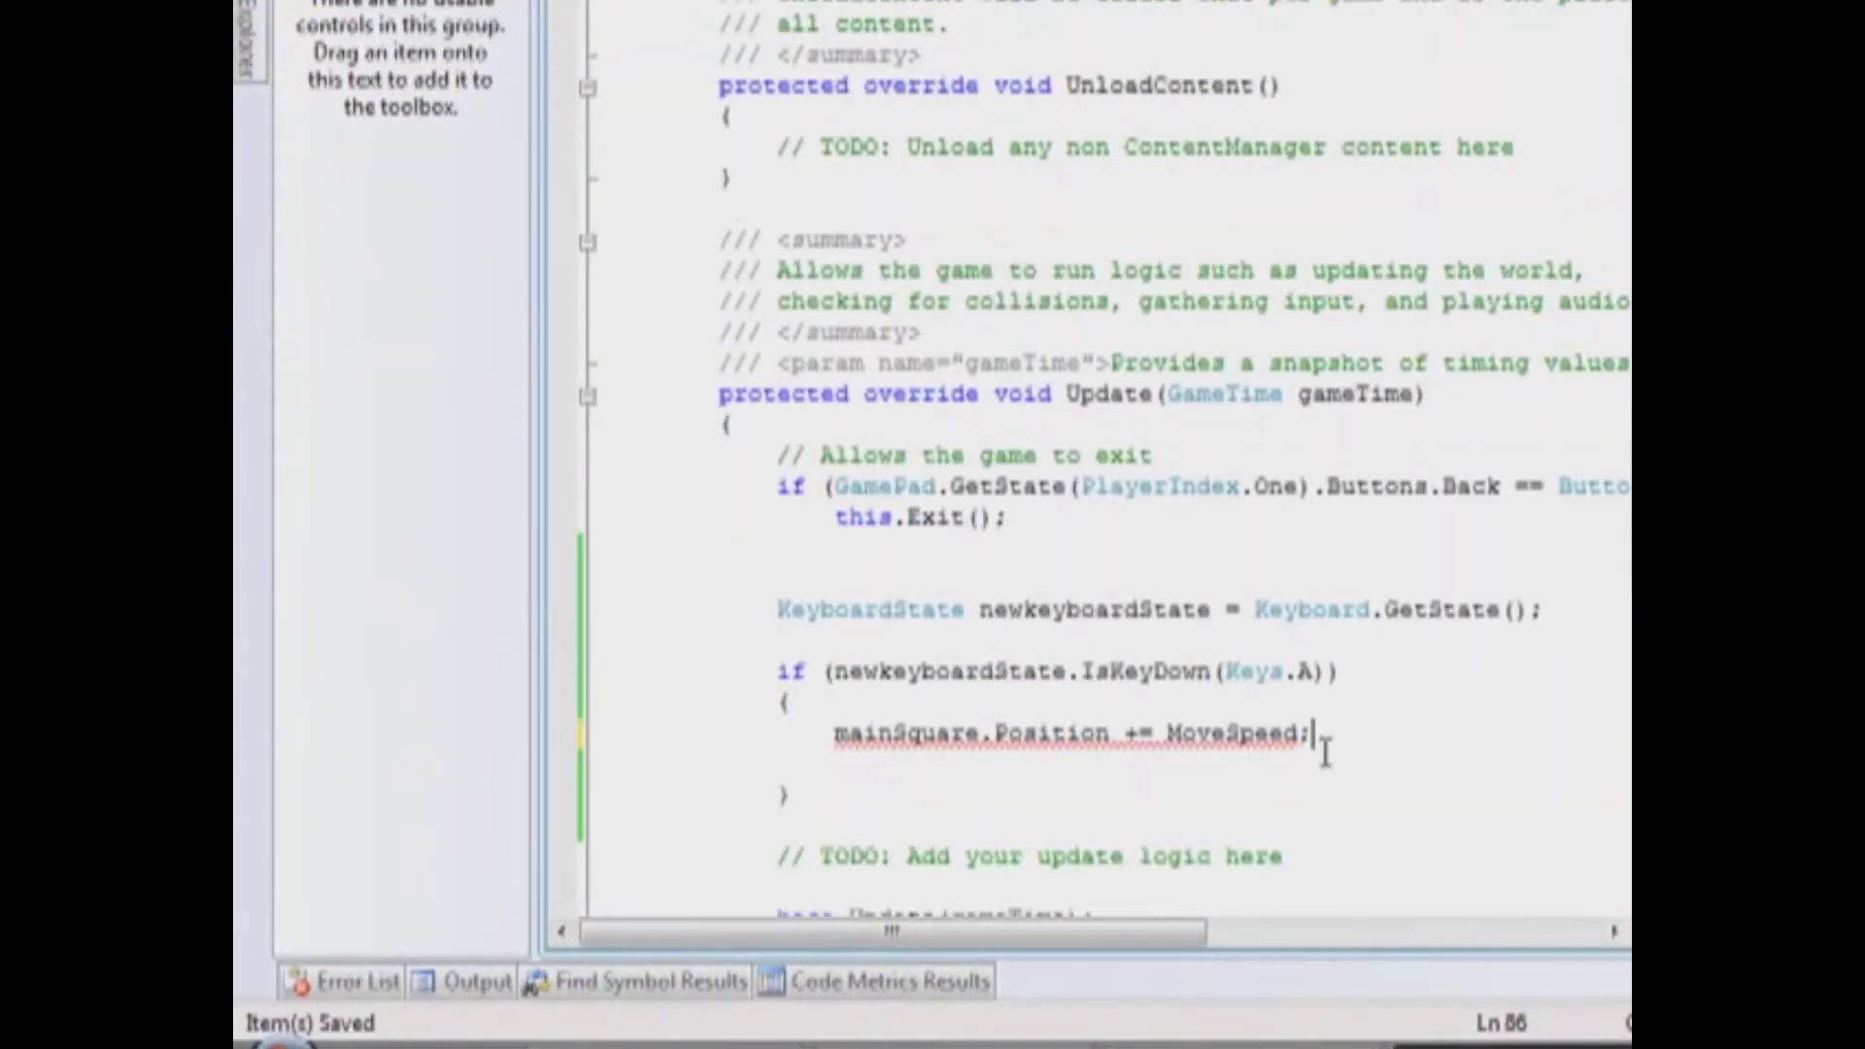
- Complete the A-key block's movement line as 'mainSquare.Position.Y += MoveSpeed'
drag(613, 548, 1282, 579)
click(1139, 702)
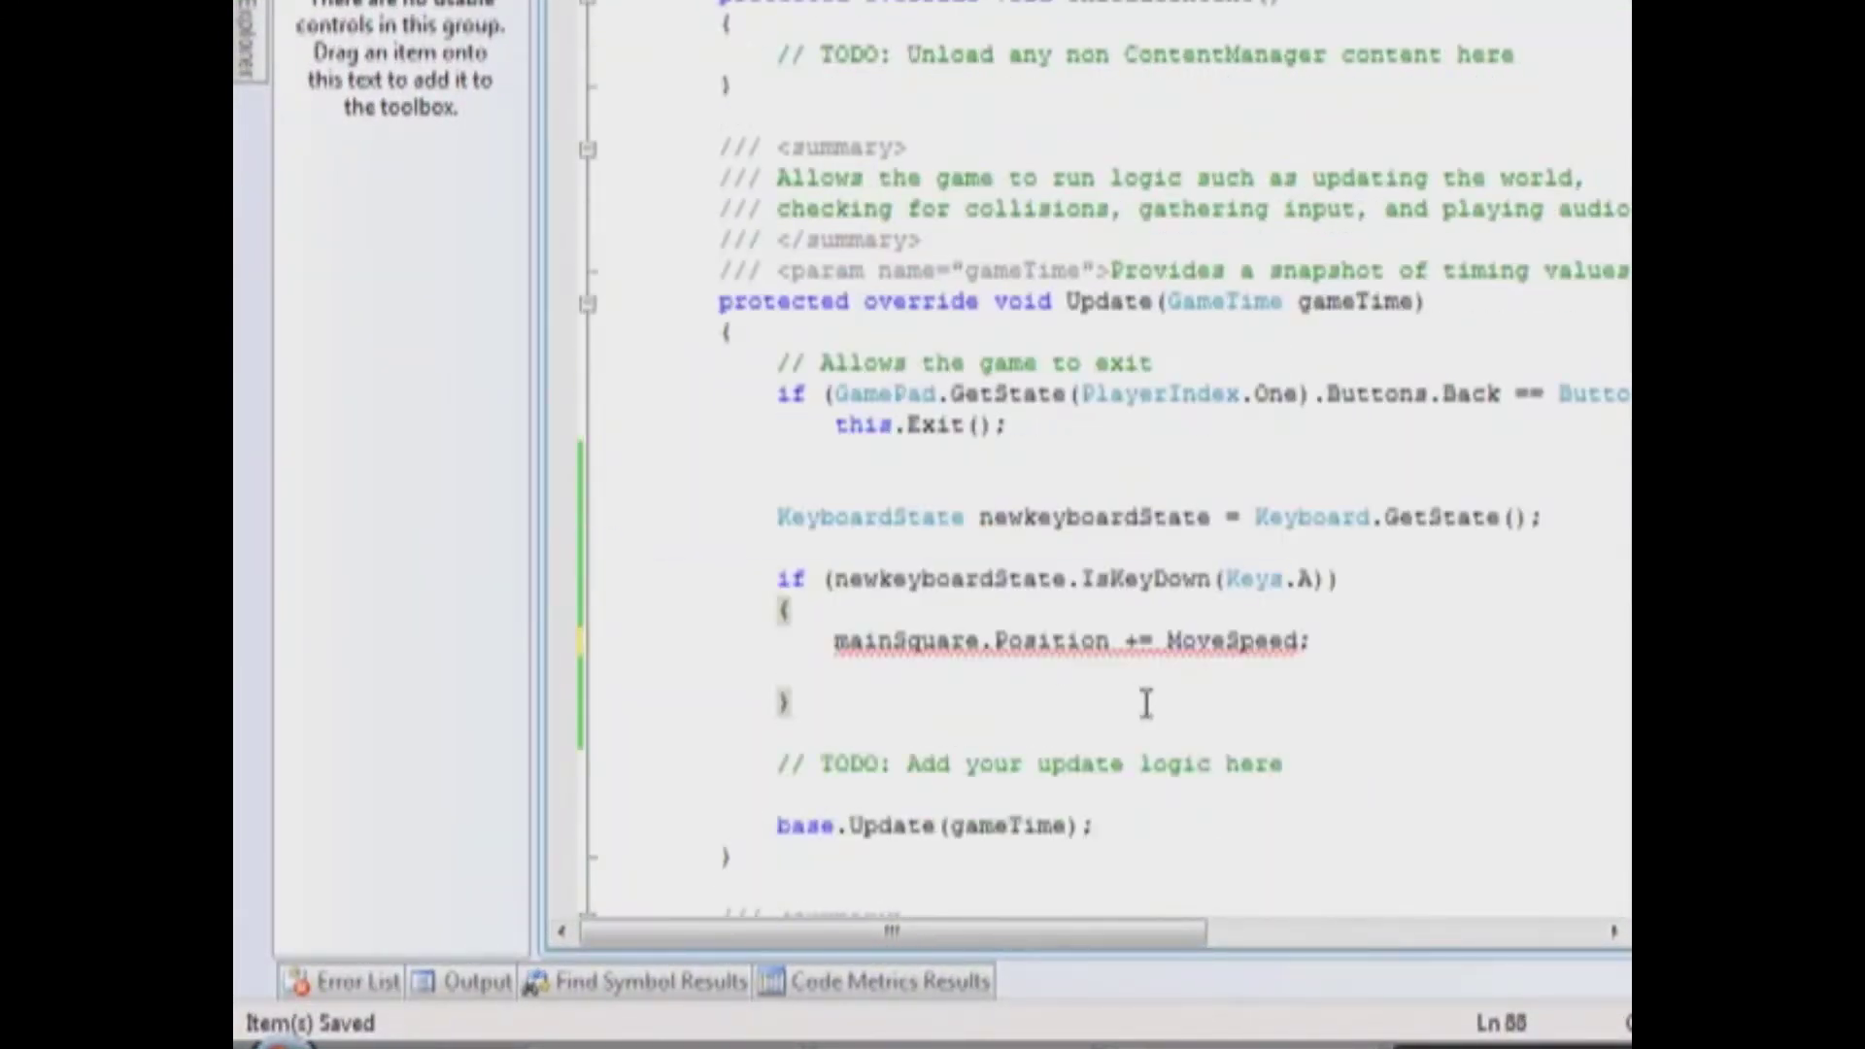
click(1110, 642)
text(.)
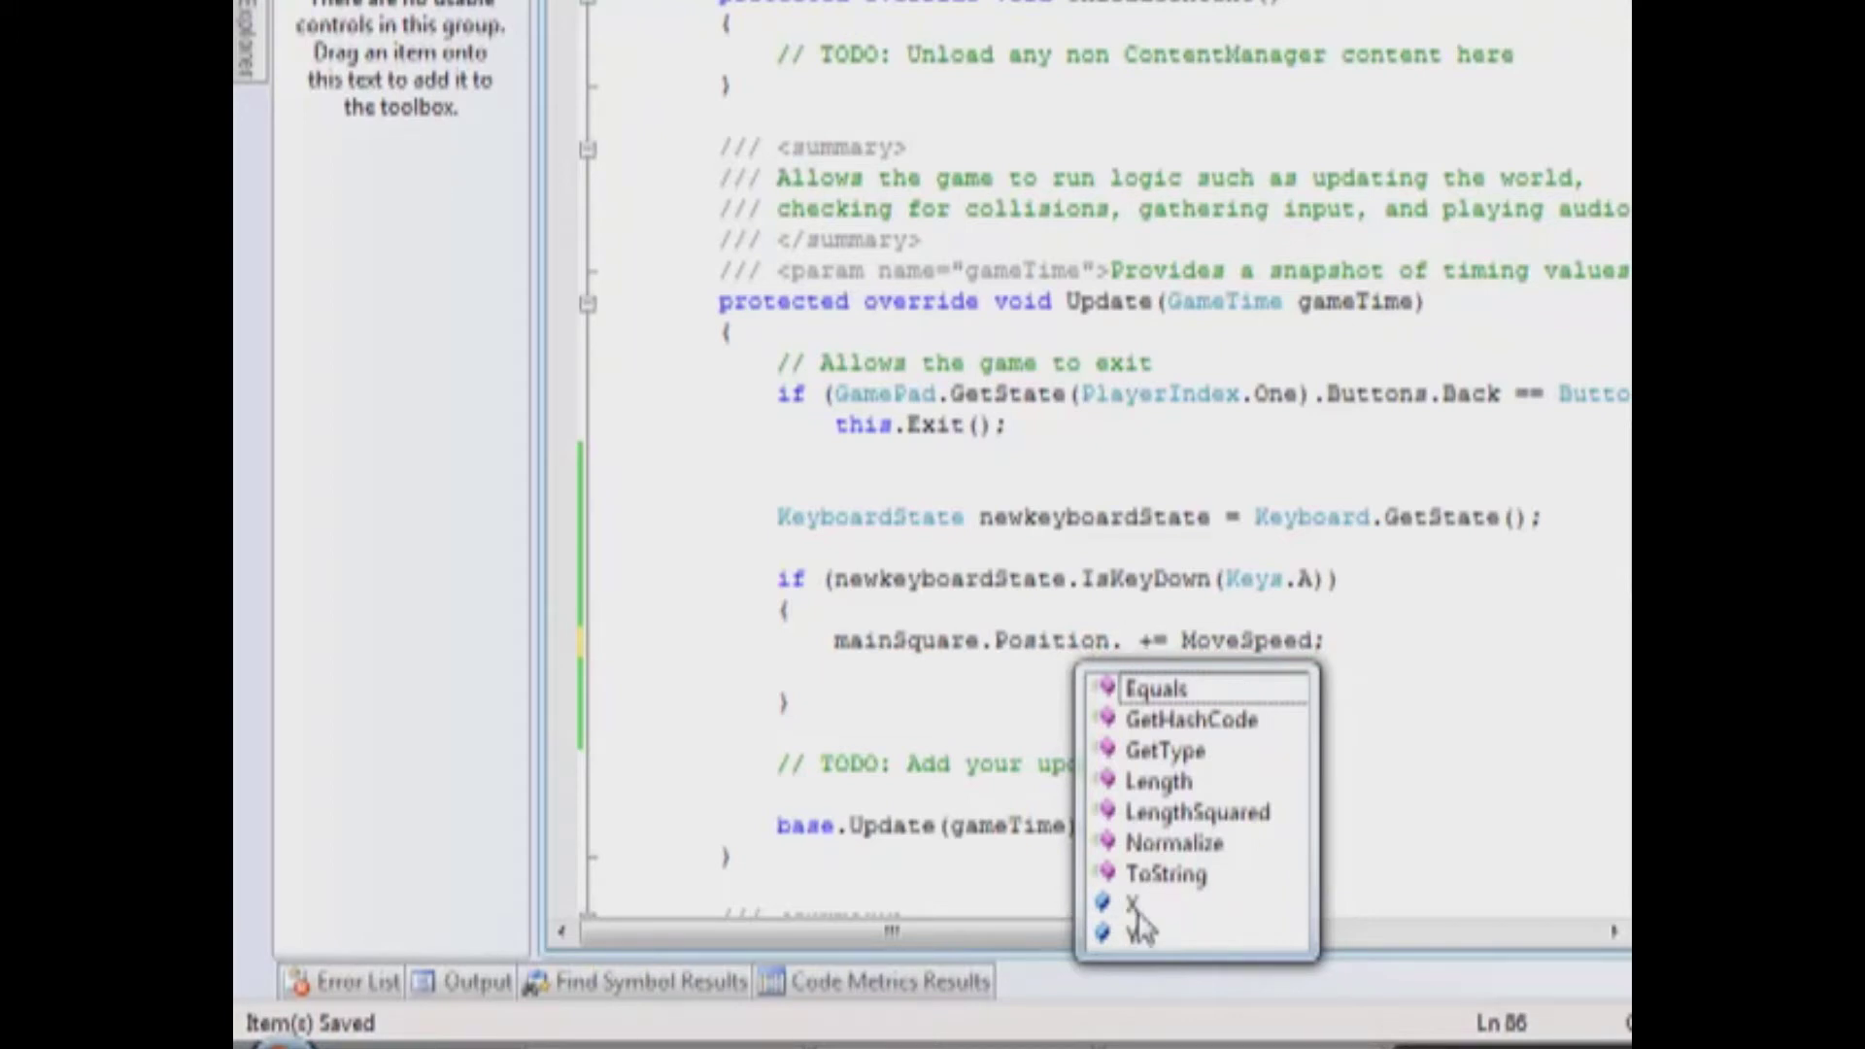
double_click(1130, 934)
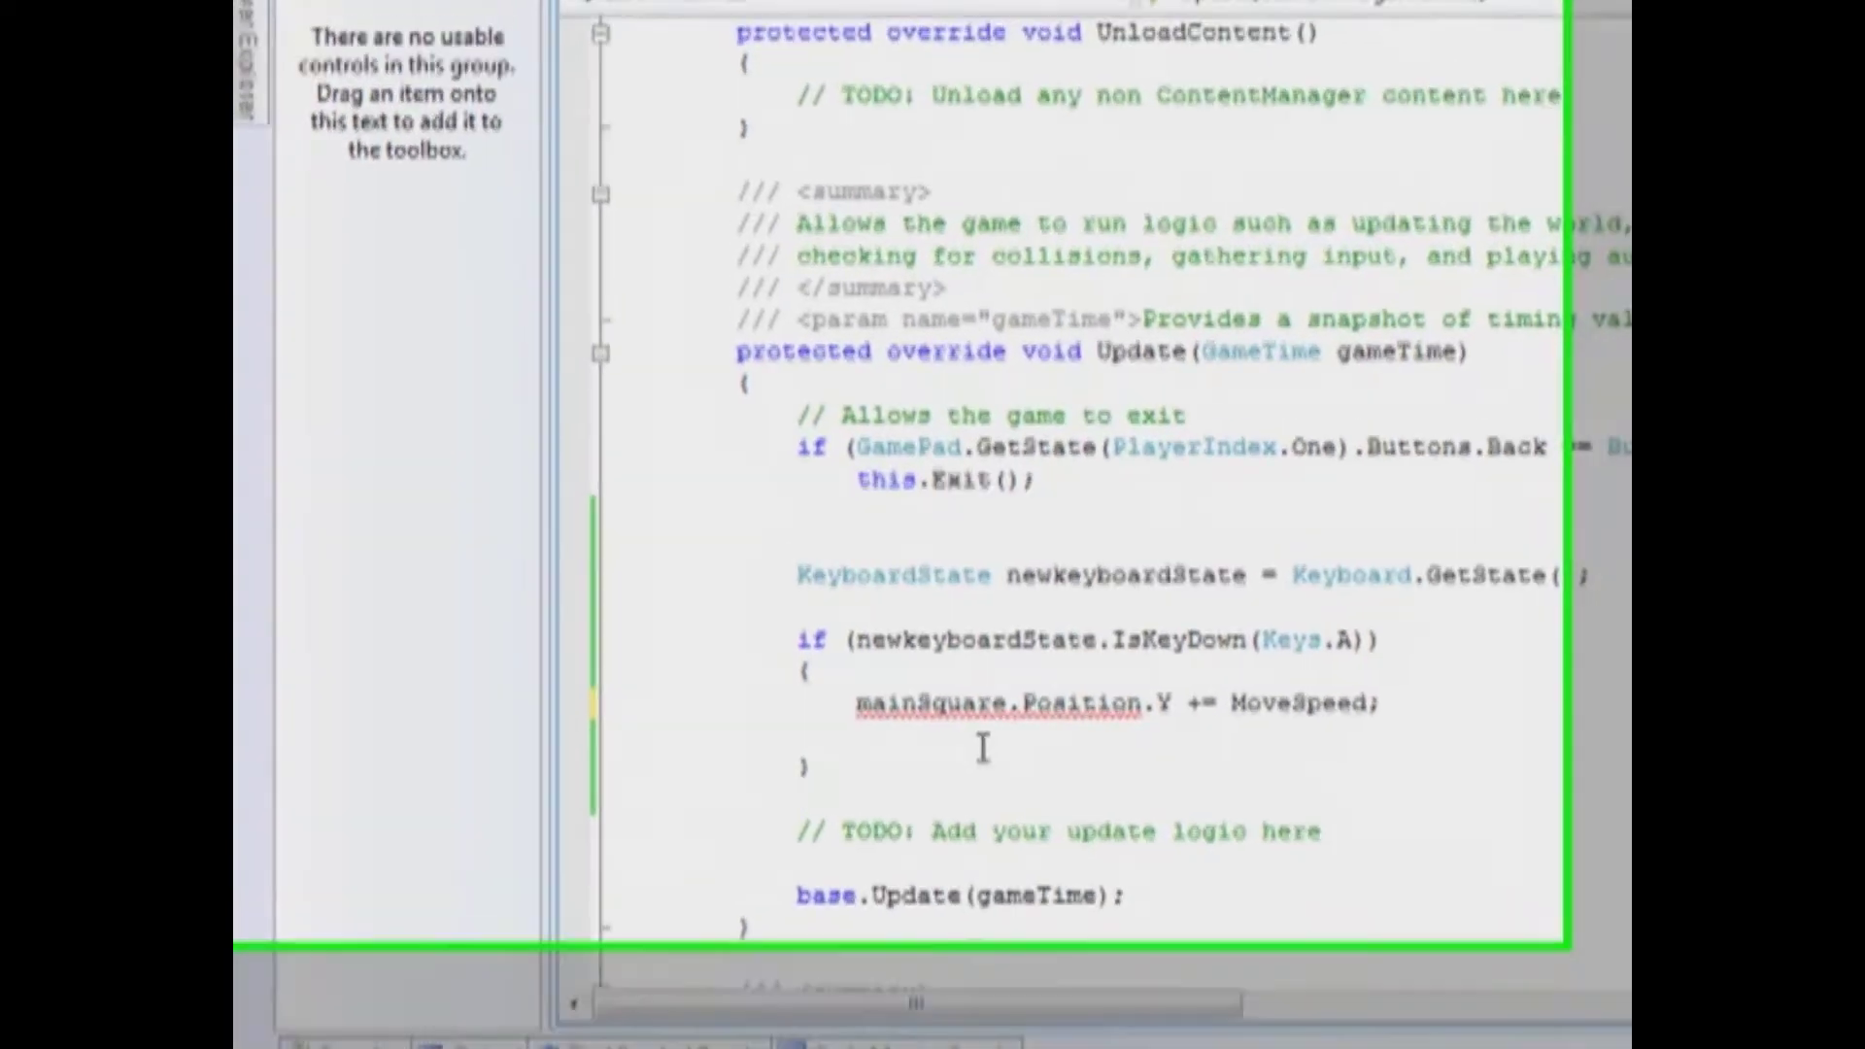
key(Up)
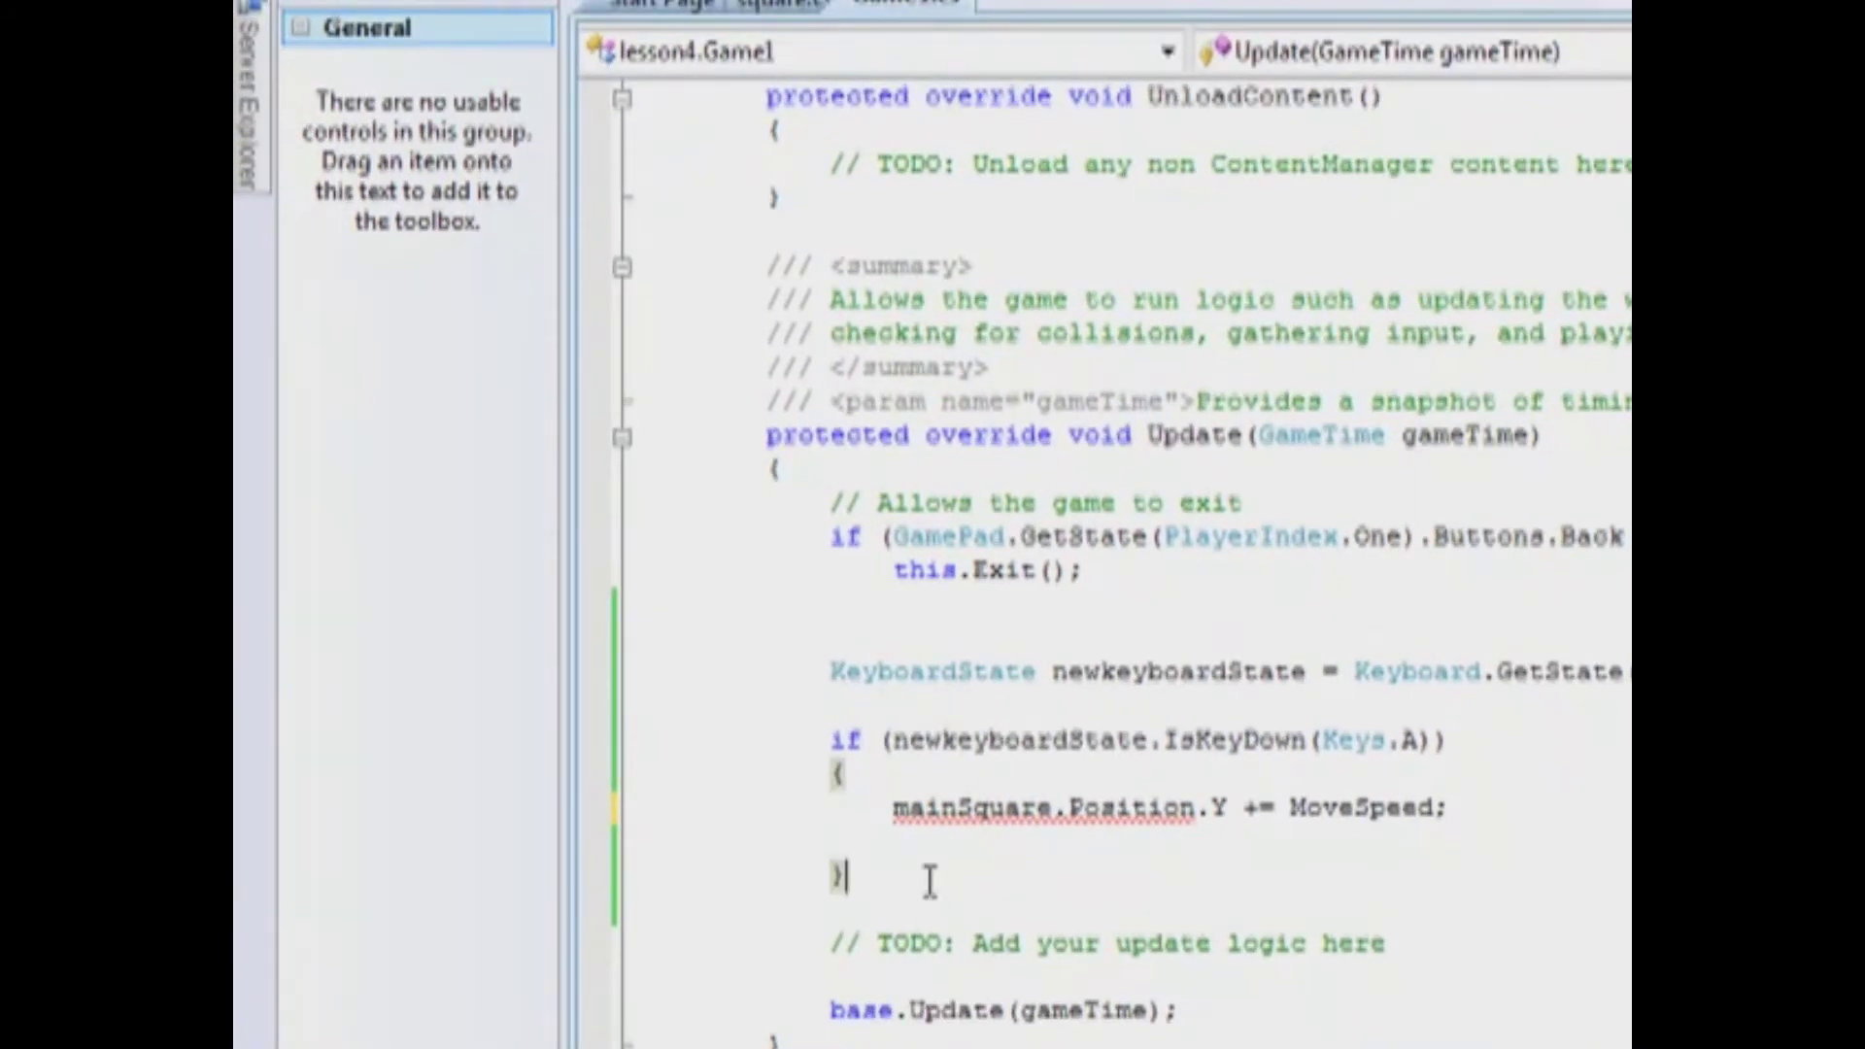
- Select the Keys.A if-block, then jump from Position to its definition in square.cs
mouse_move(924, 874)
mouse_down()
mouse_move(651, 737)
mouse_move(607, 762)
mouse_up()
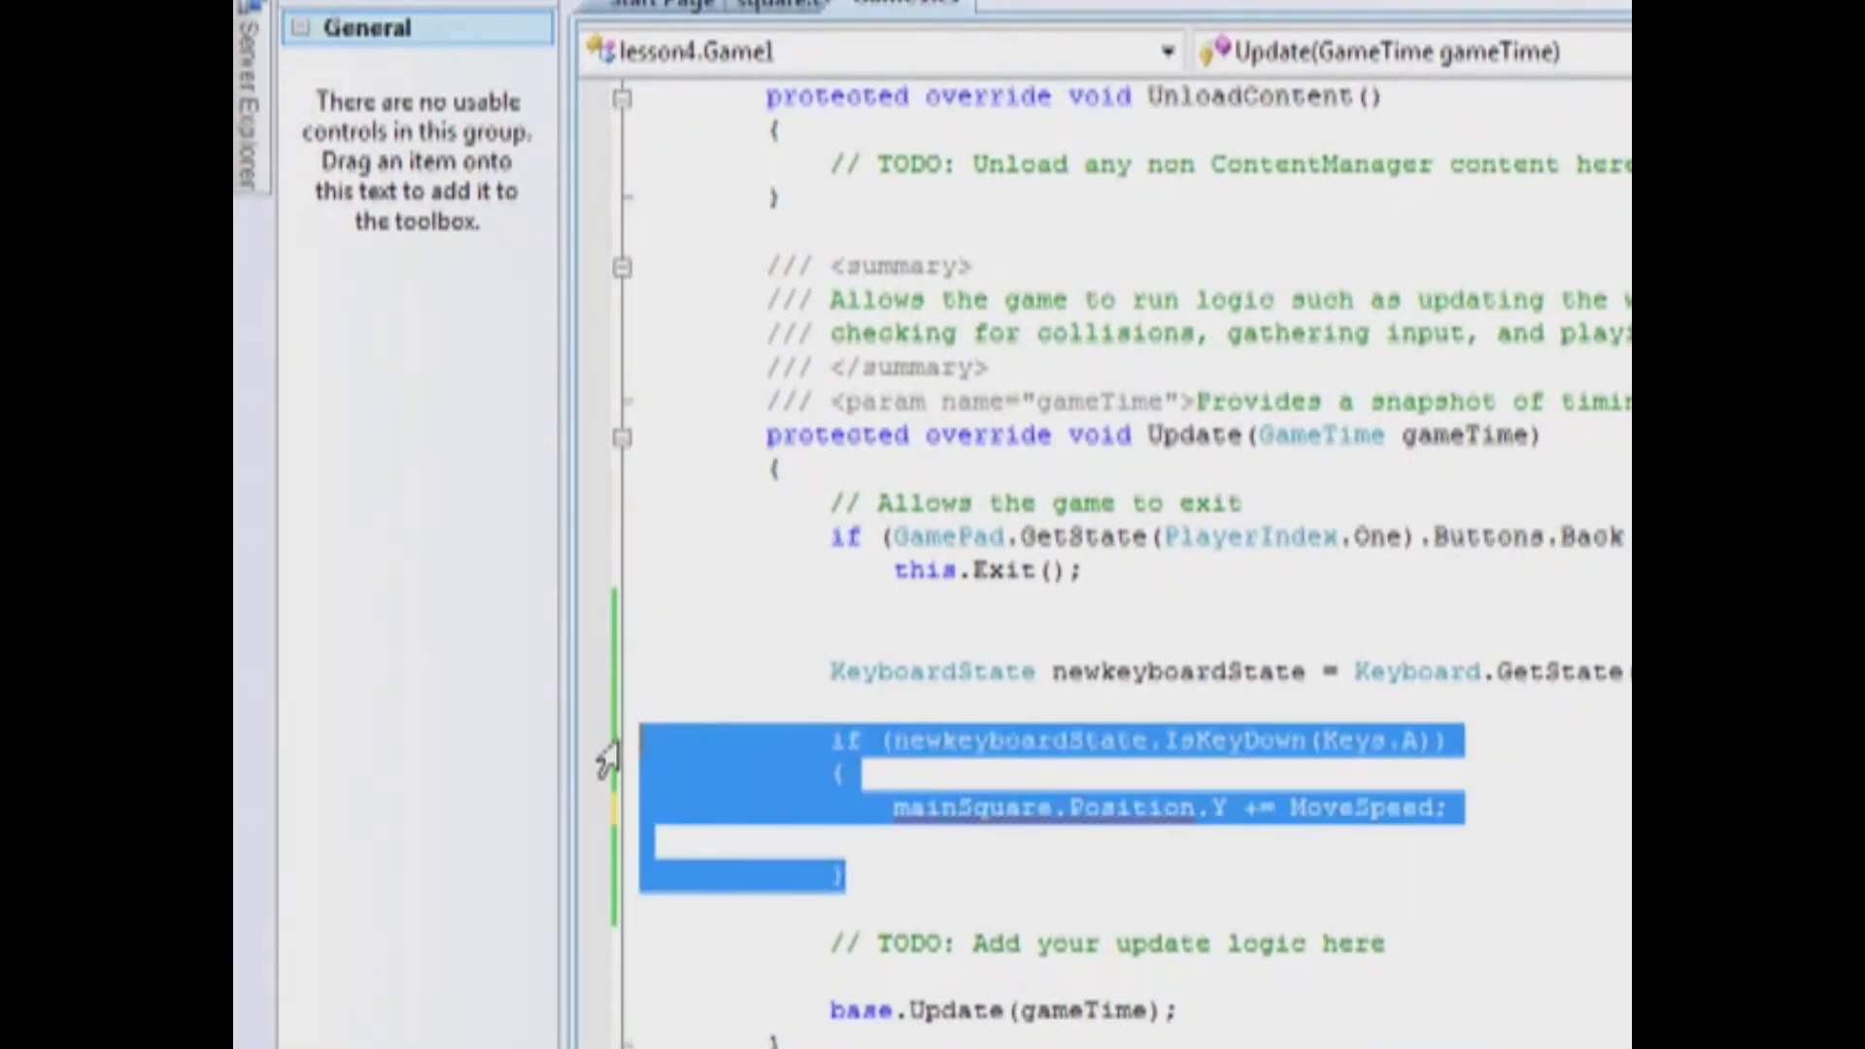
double_click(1059, 906)
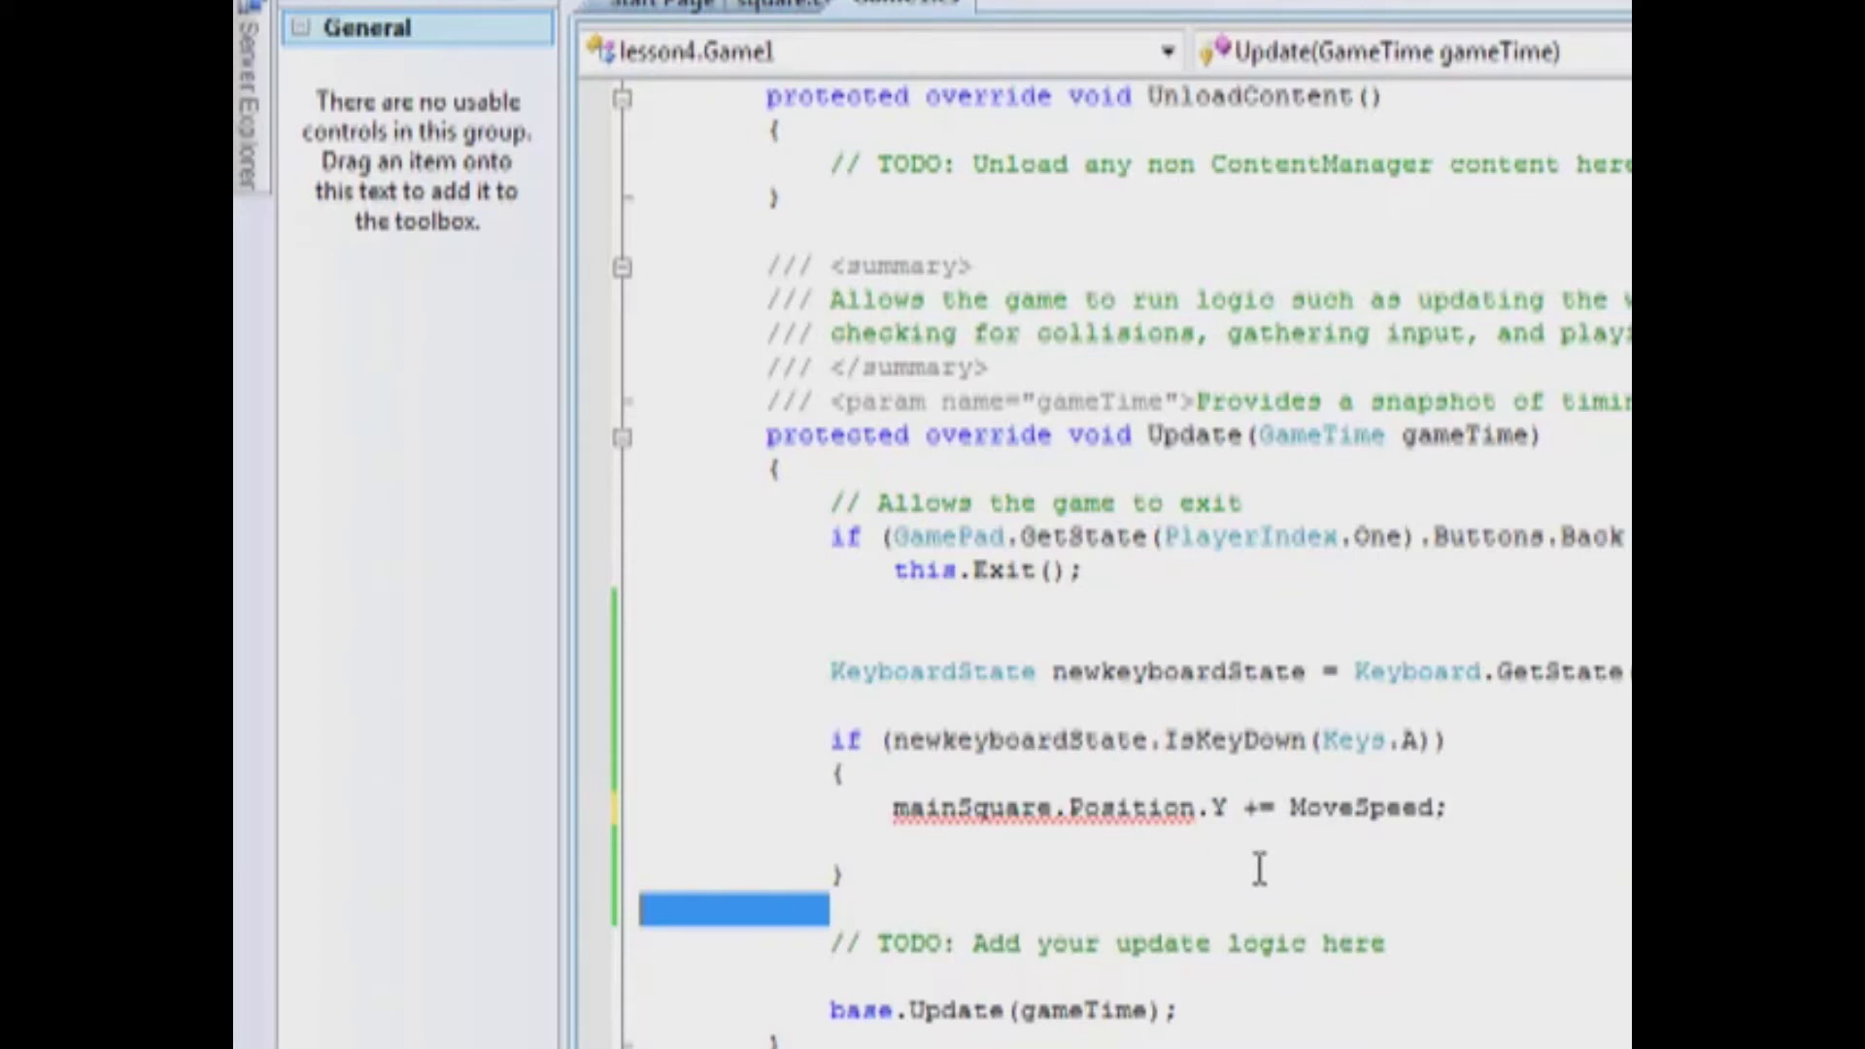
click(1259, 870)
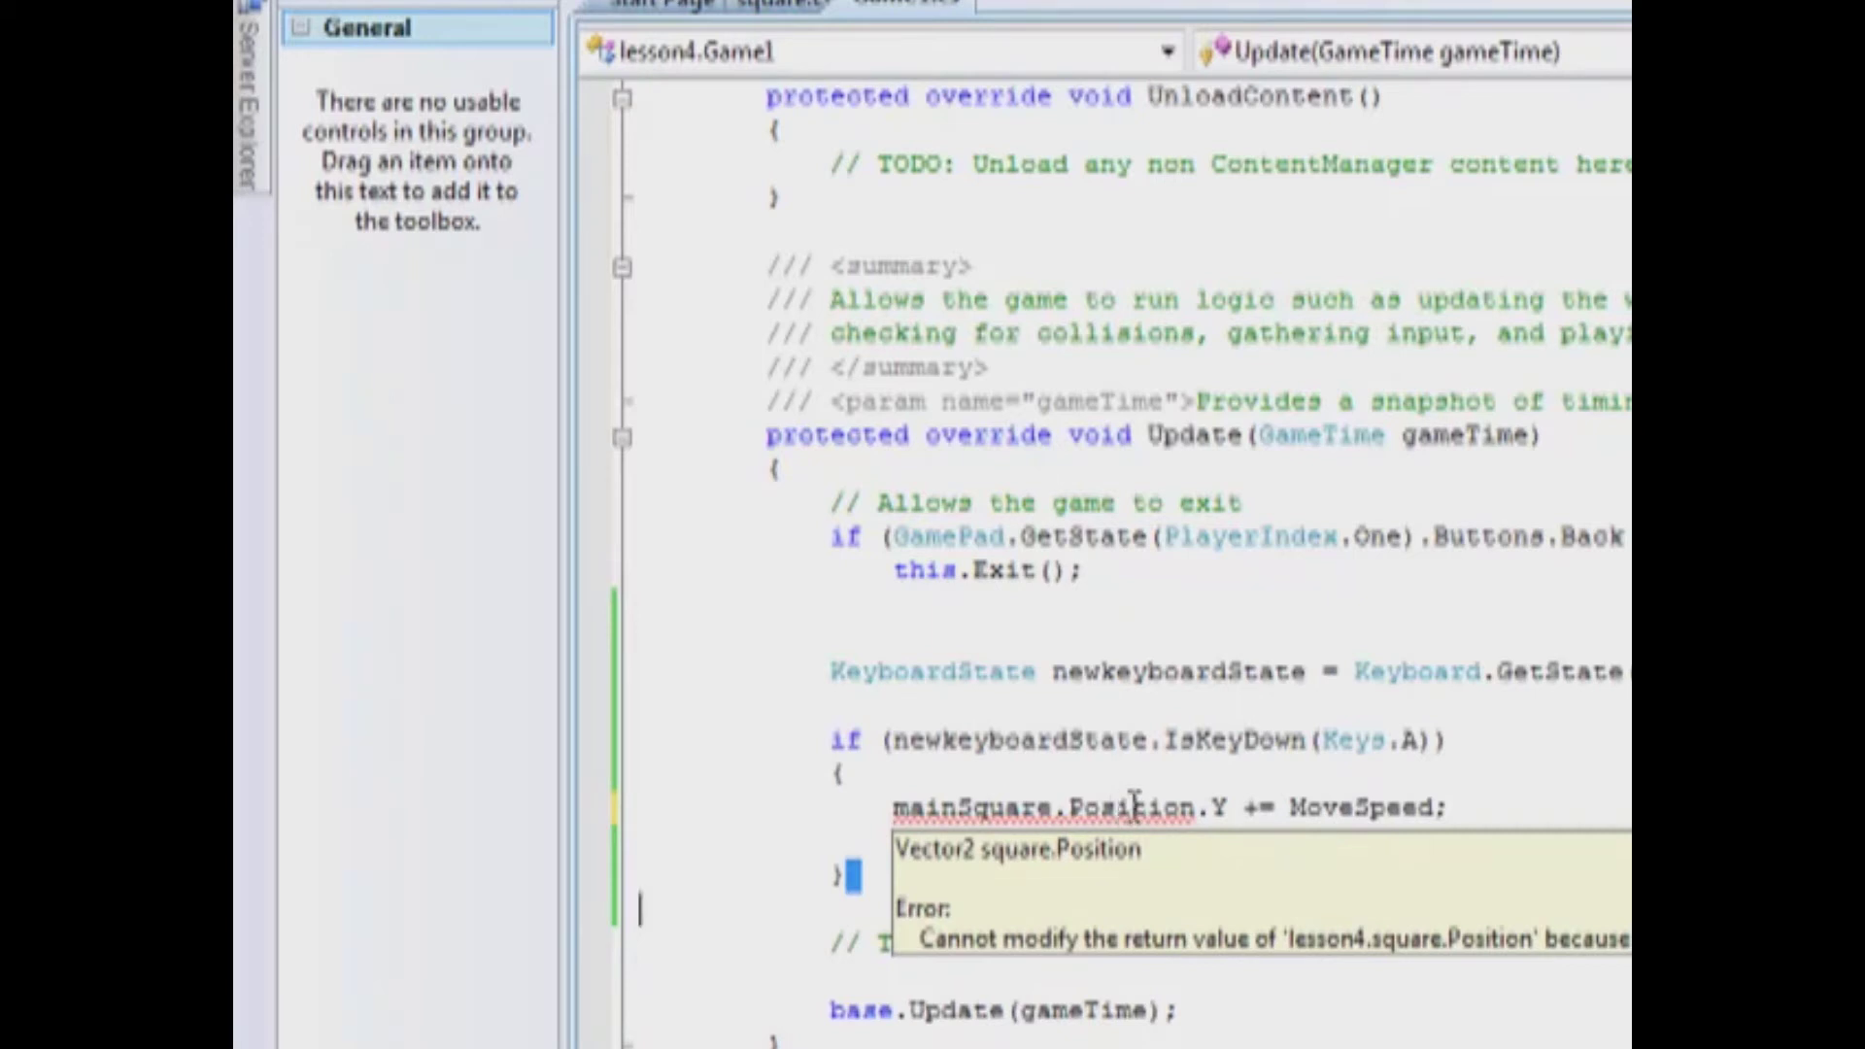
right_click(1134, 806)
click(1273, 438)
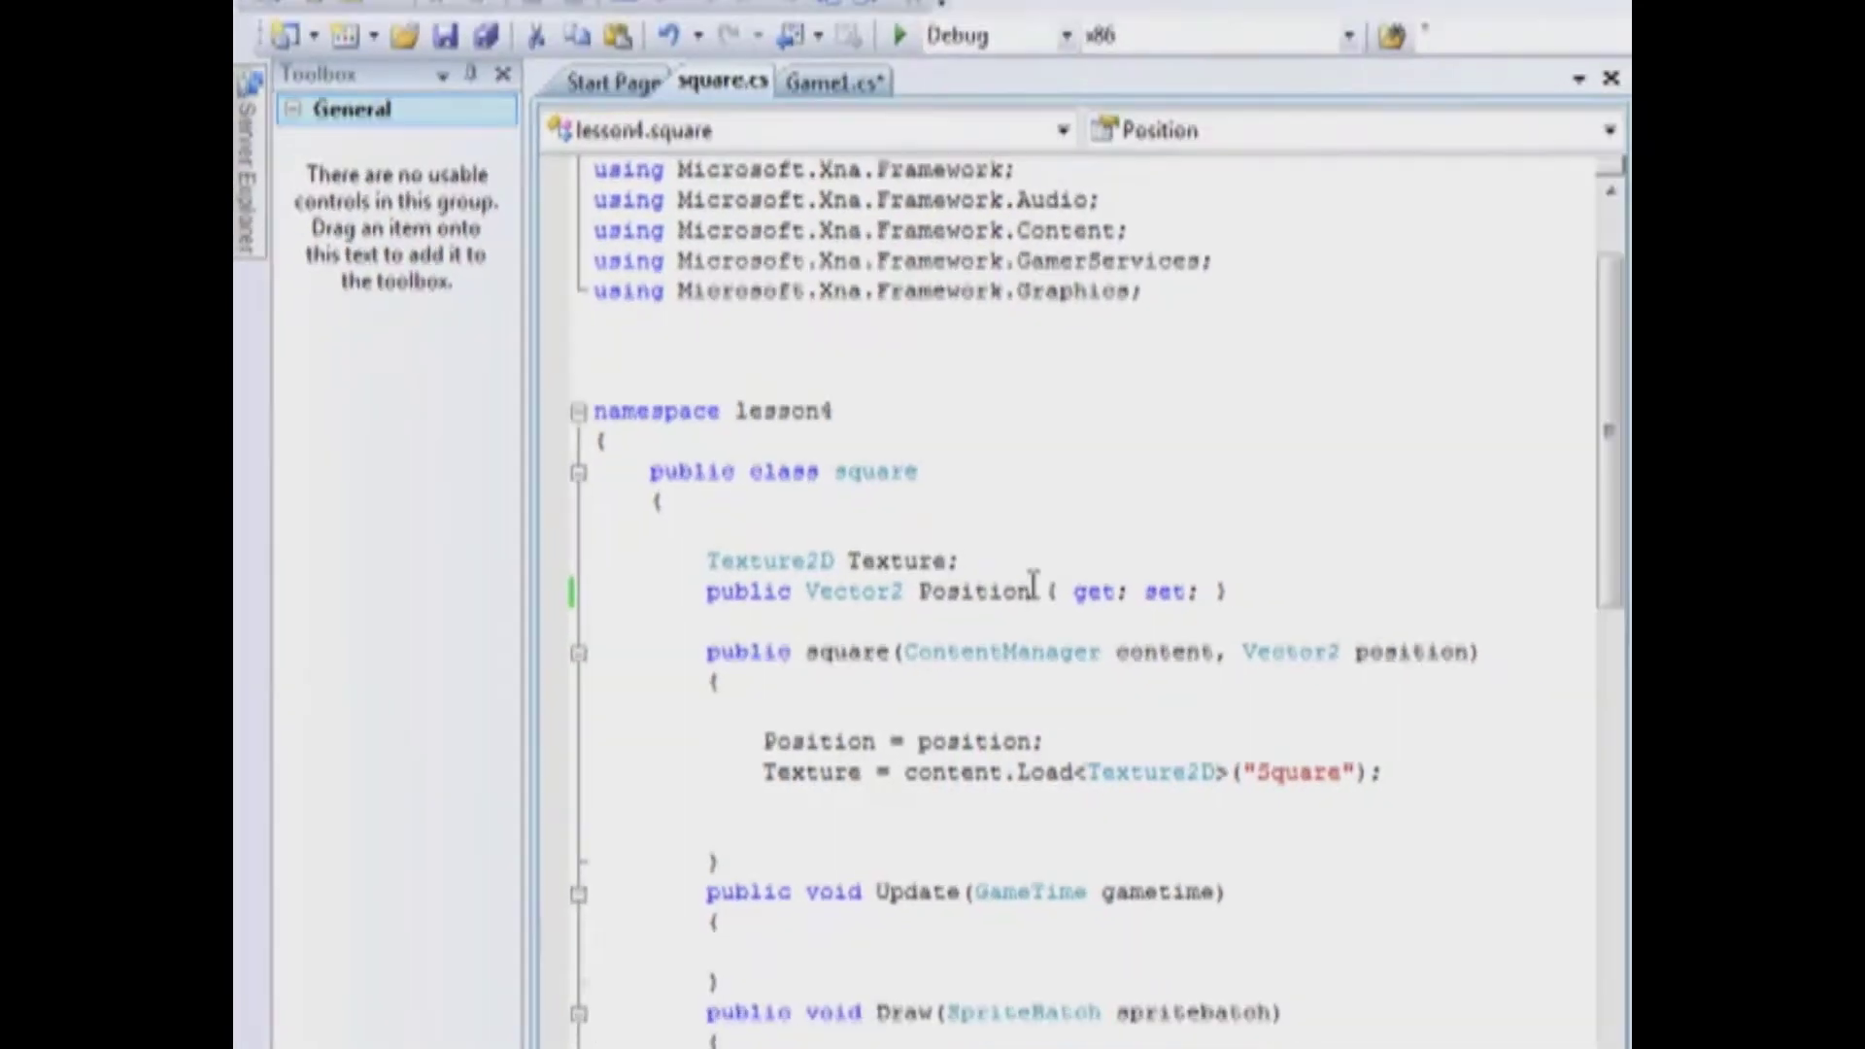
- Delete '{ get; set; }' from Position in square.cs, save it, and return to Game1.cs
drag(932, 611, 1104, 611)
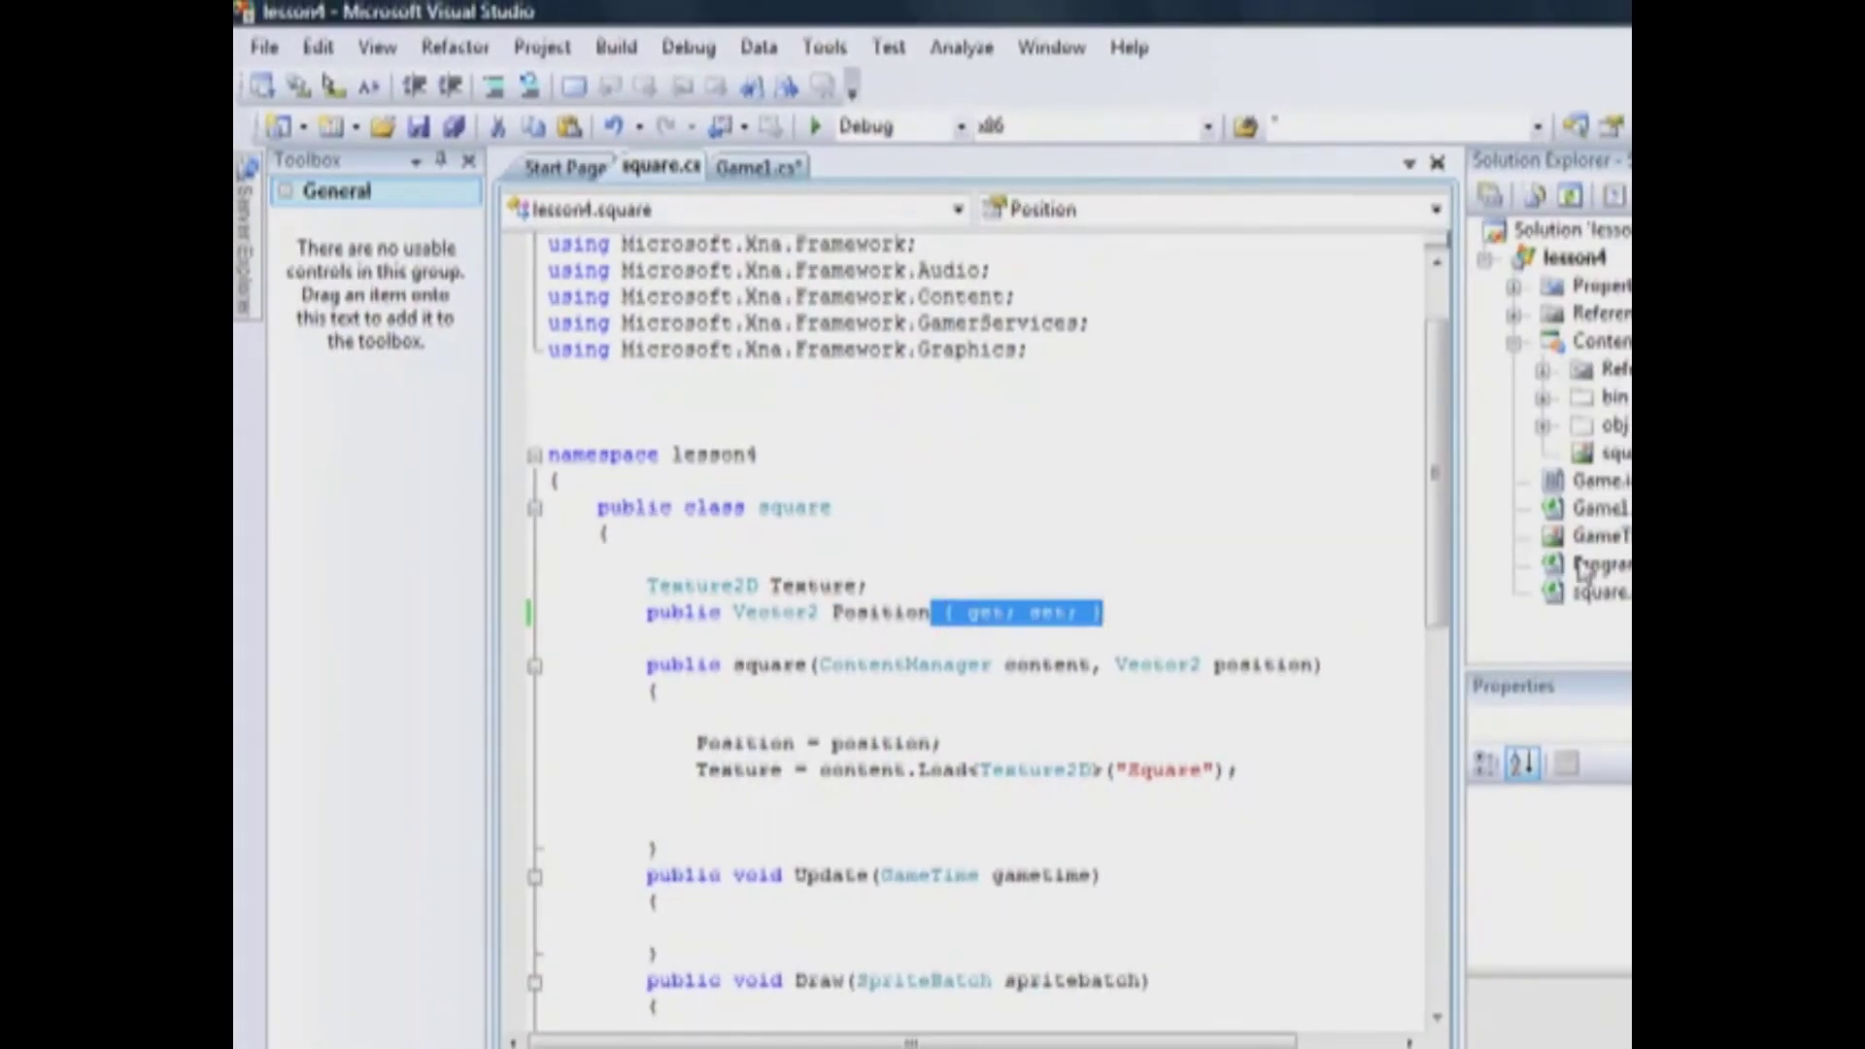
key(Delete)
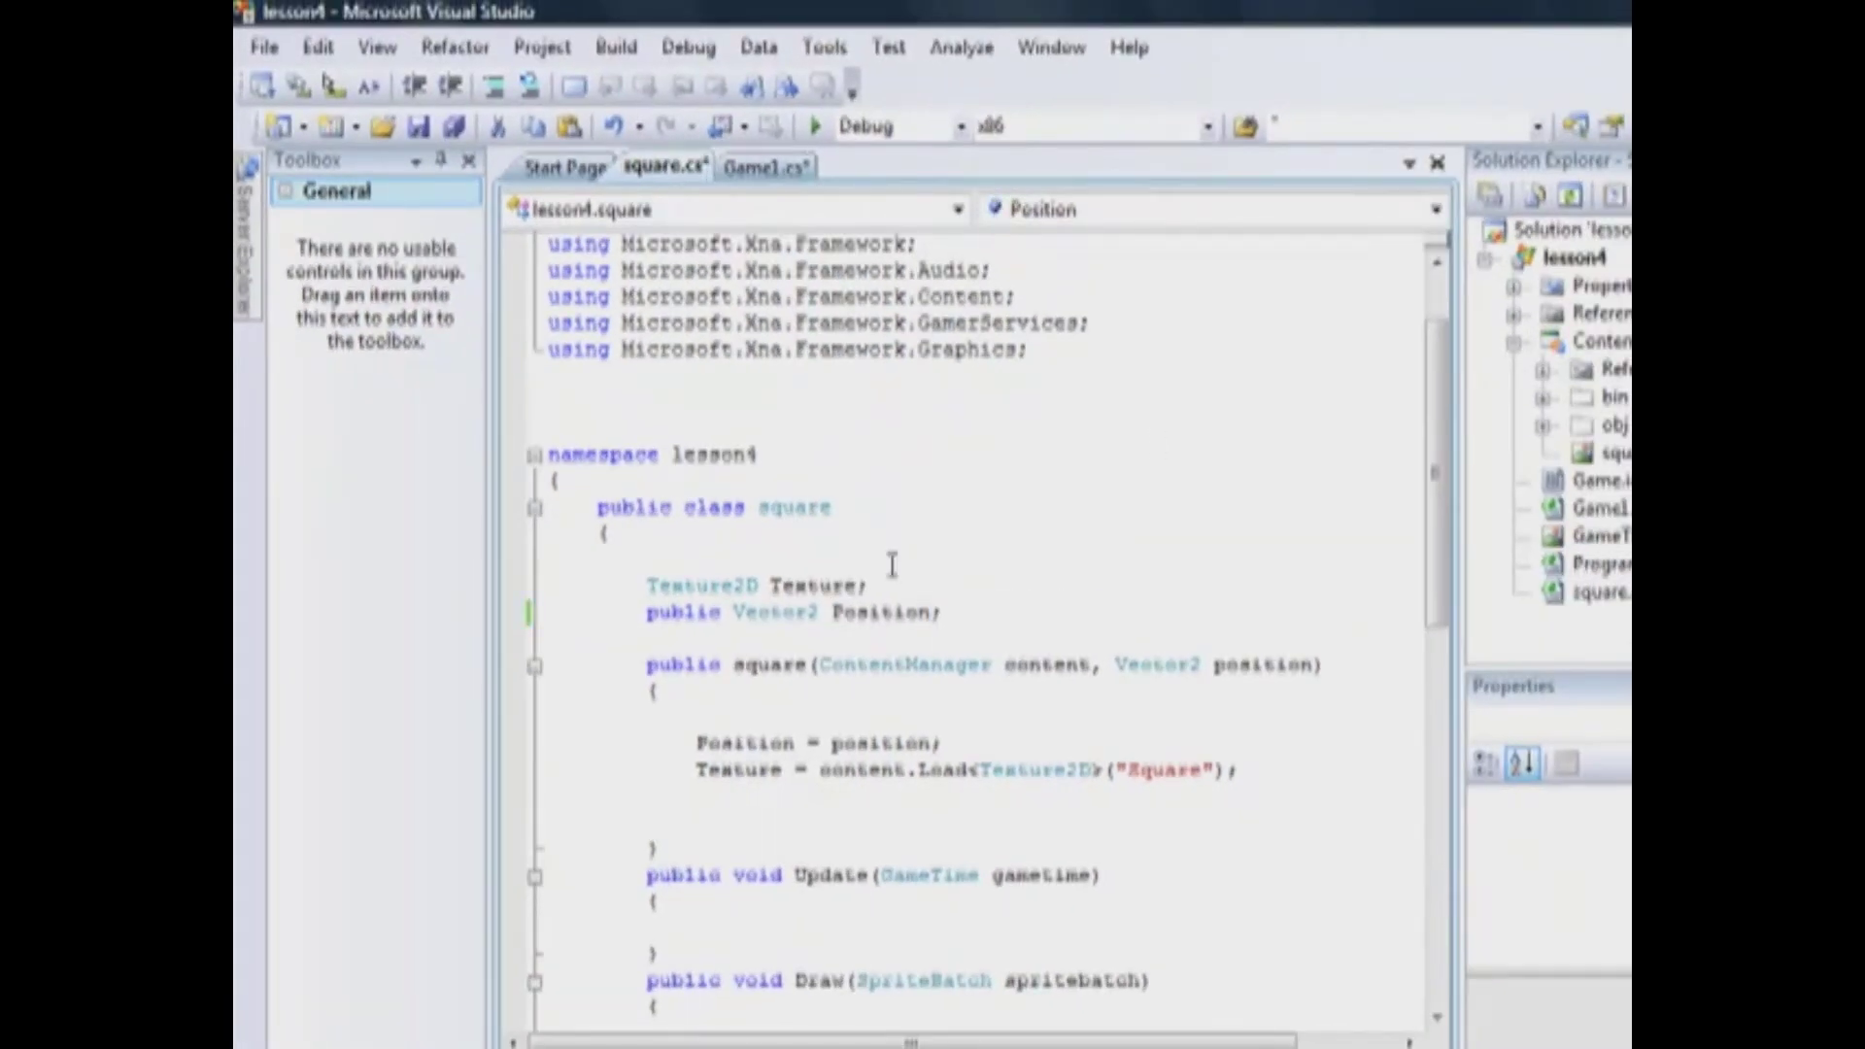
click(887, 659)
key(ctrl+s)
click(759, 167)
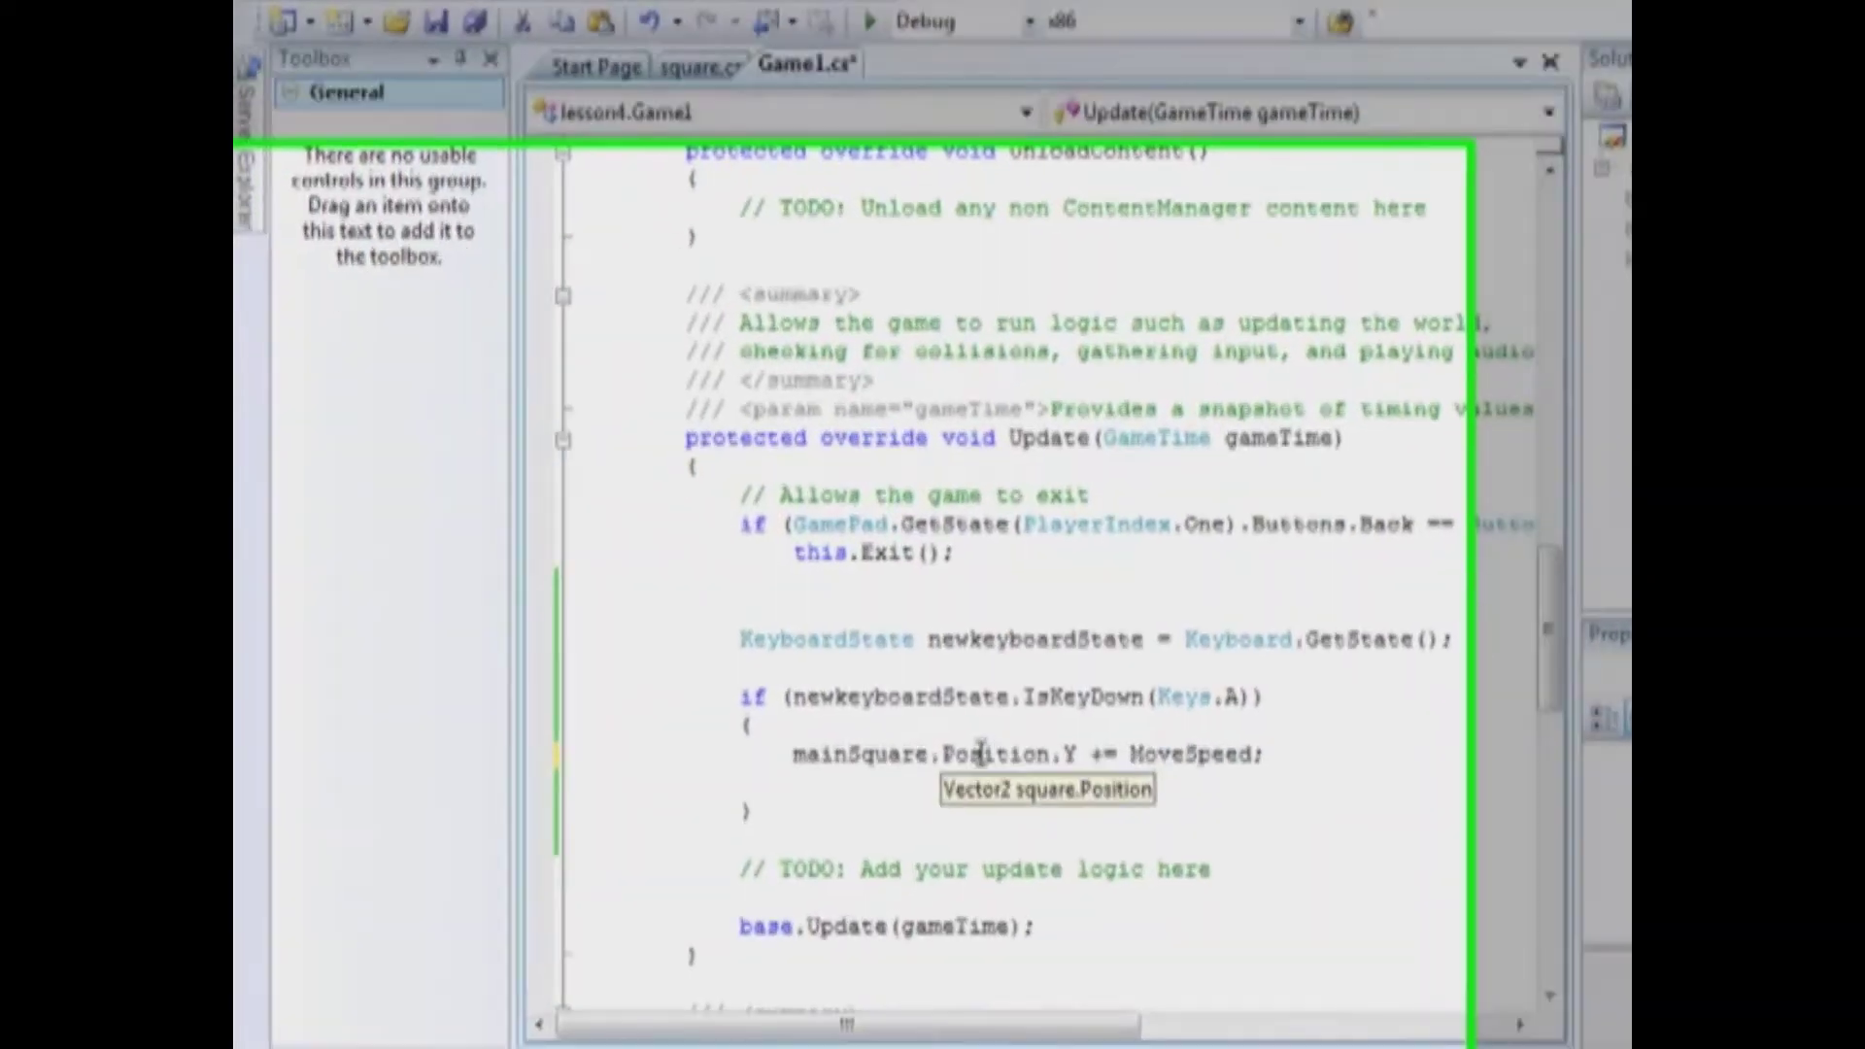
- Paste a copy of the A-key block below and change it to Keys.S with '-='
click(994, 754)
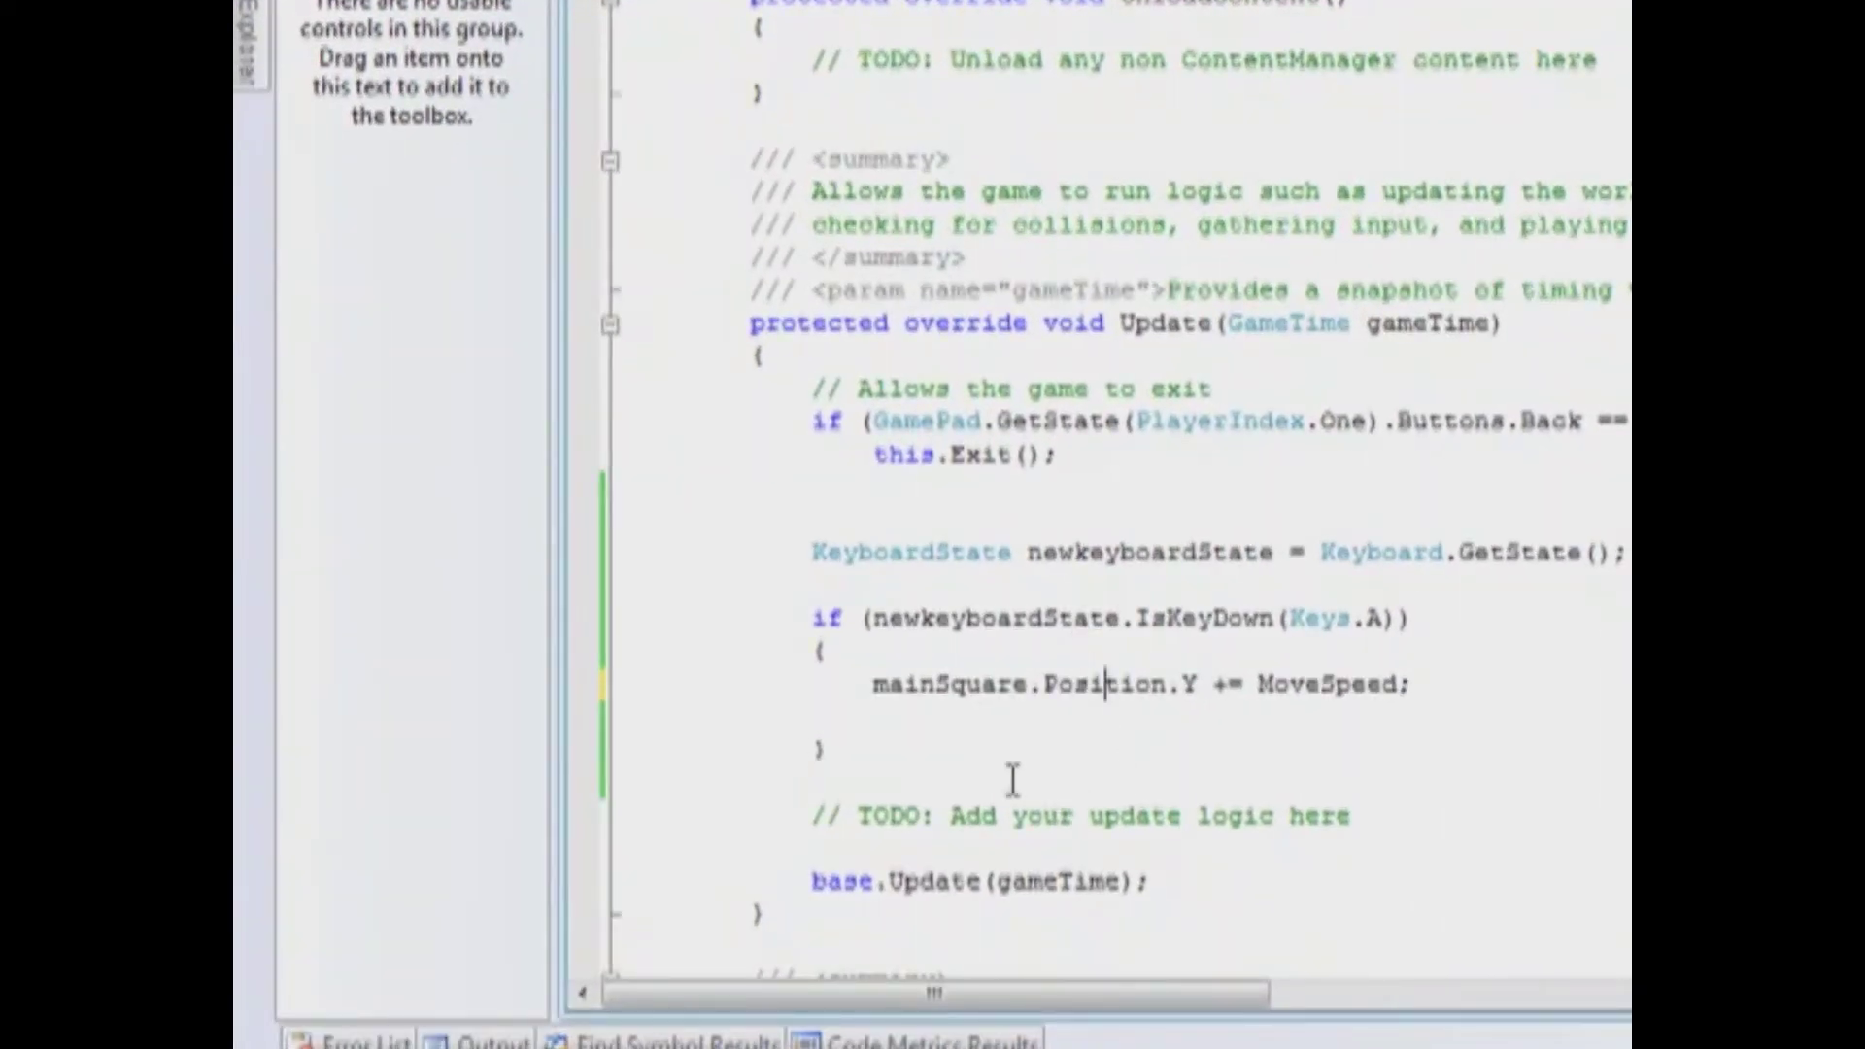
click(966, 749)
key(Return)
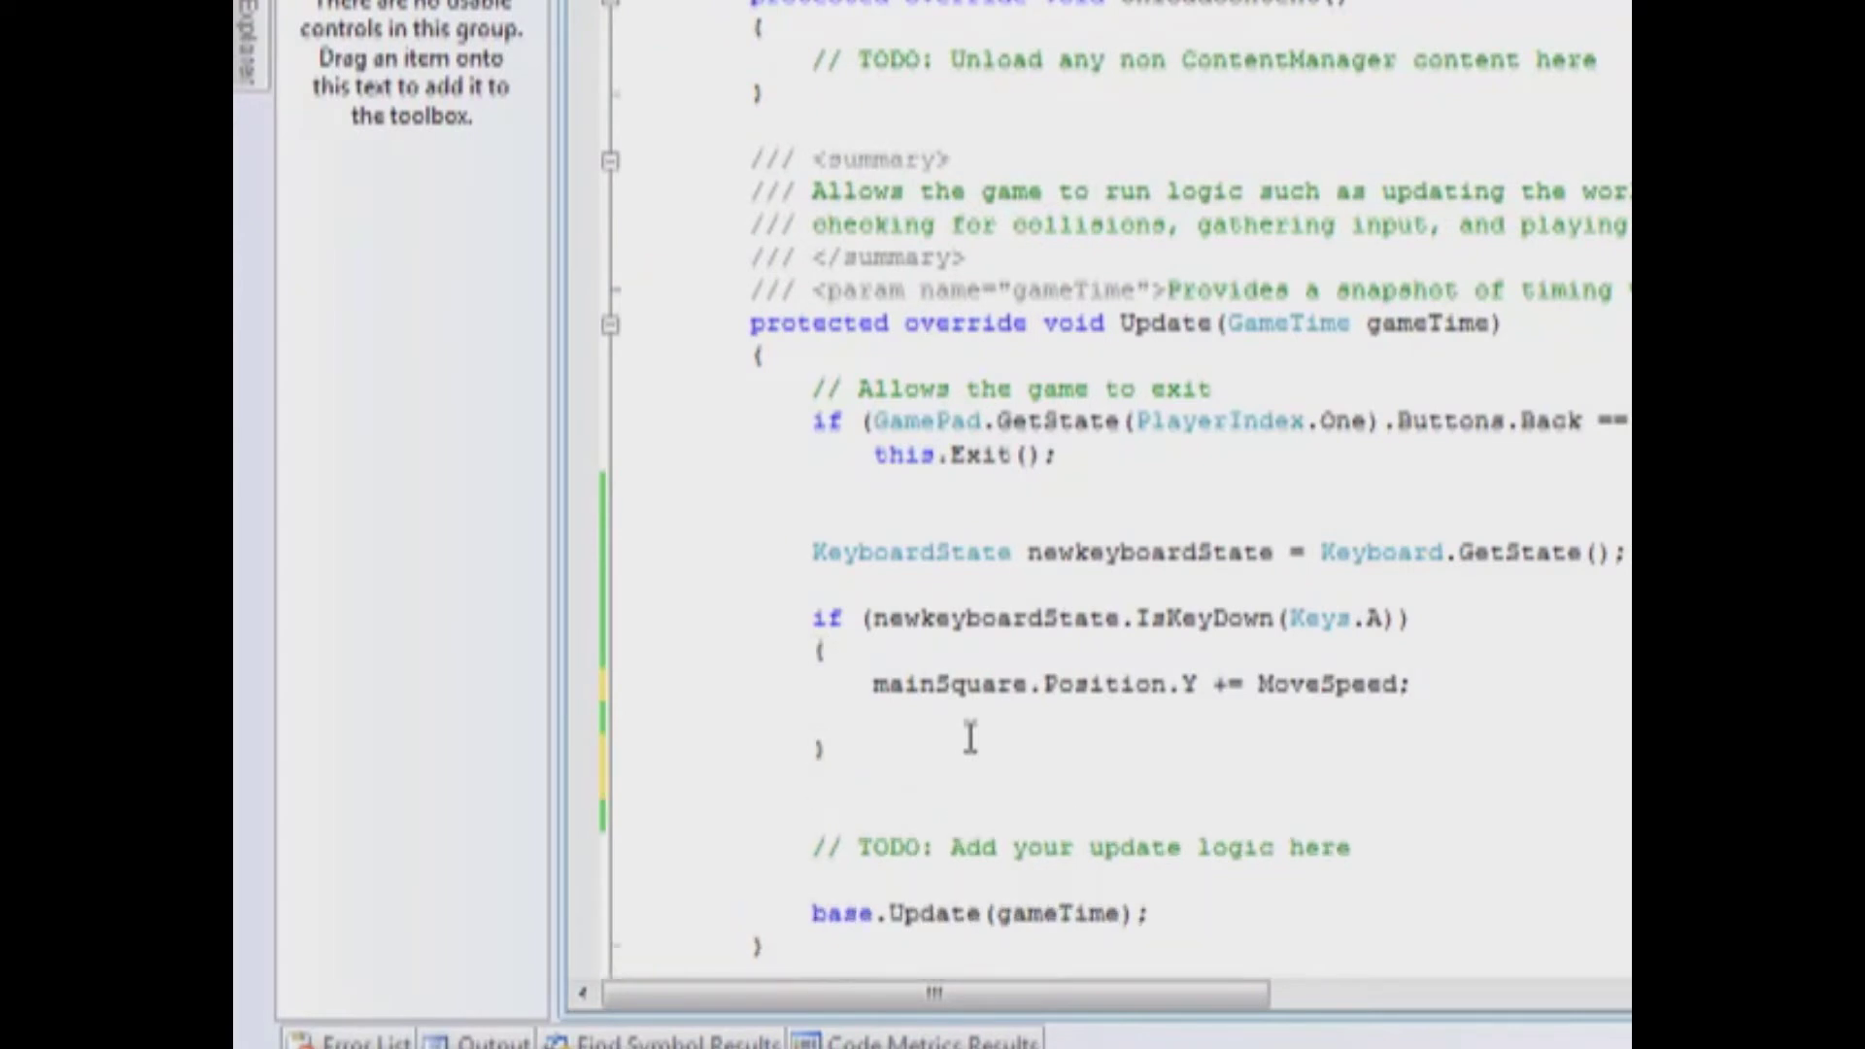
text(if (newkeyboardState.IsKeyDown(Keys.A)) {     mainSquare.Position.Y += MoveSpeed;  })
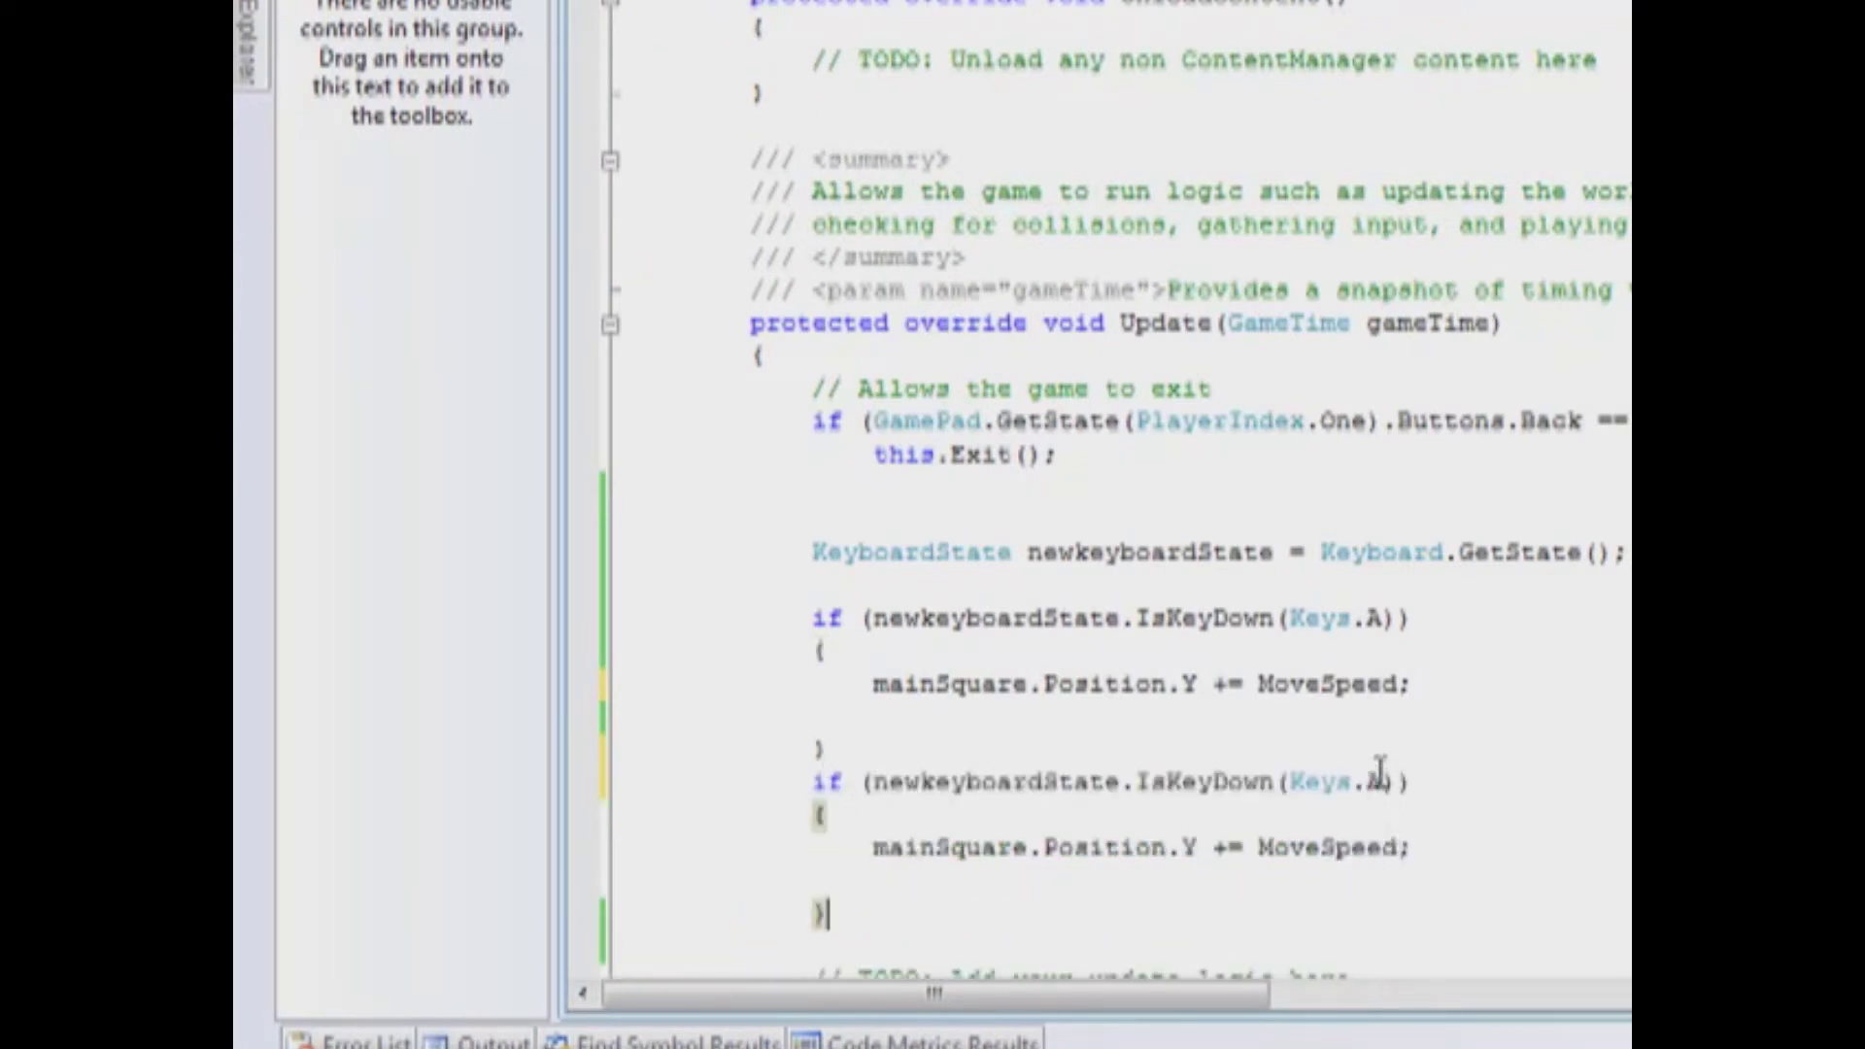
double_click(1376, 779)
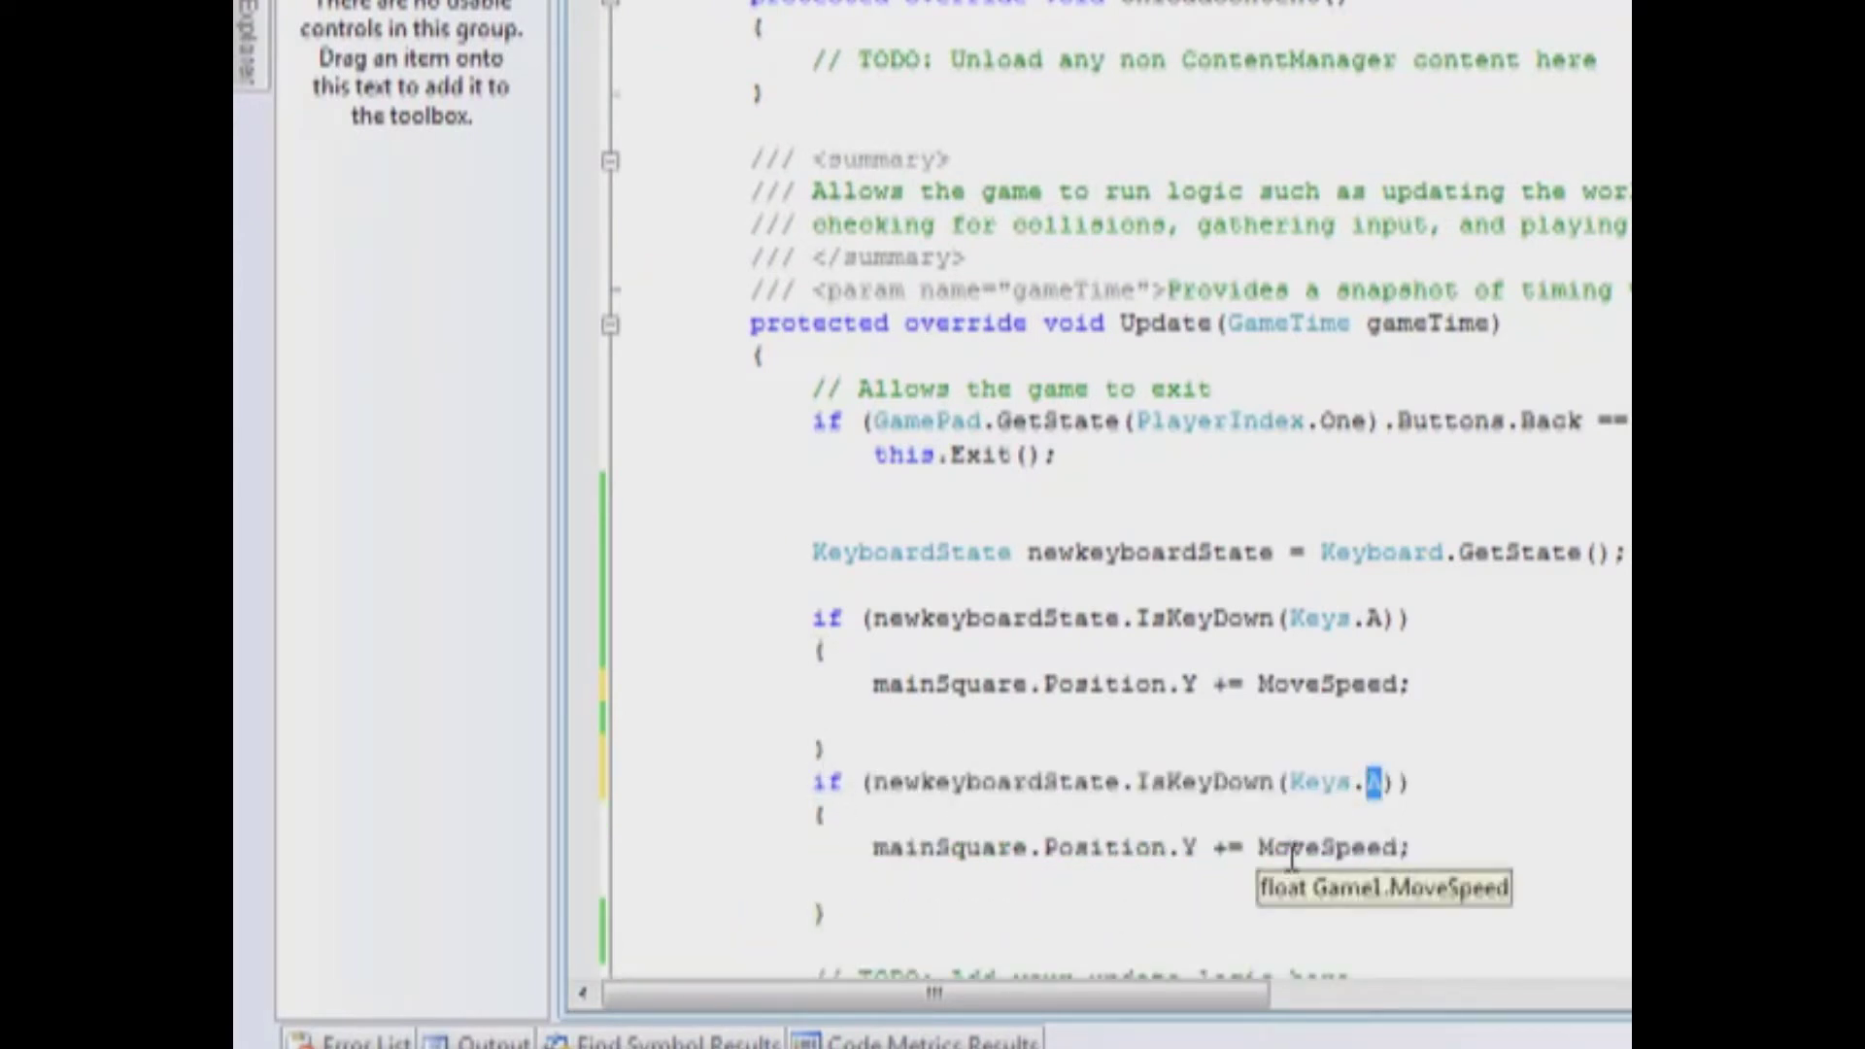
text(S)
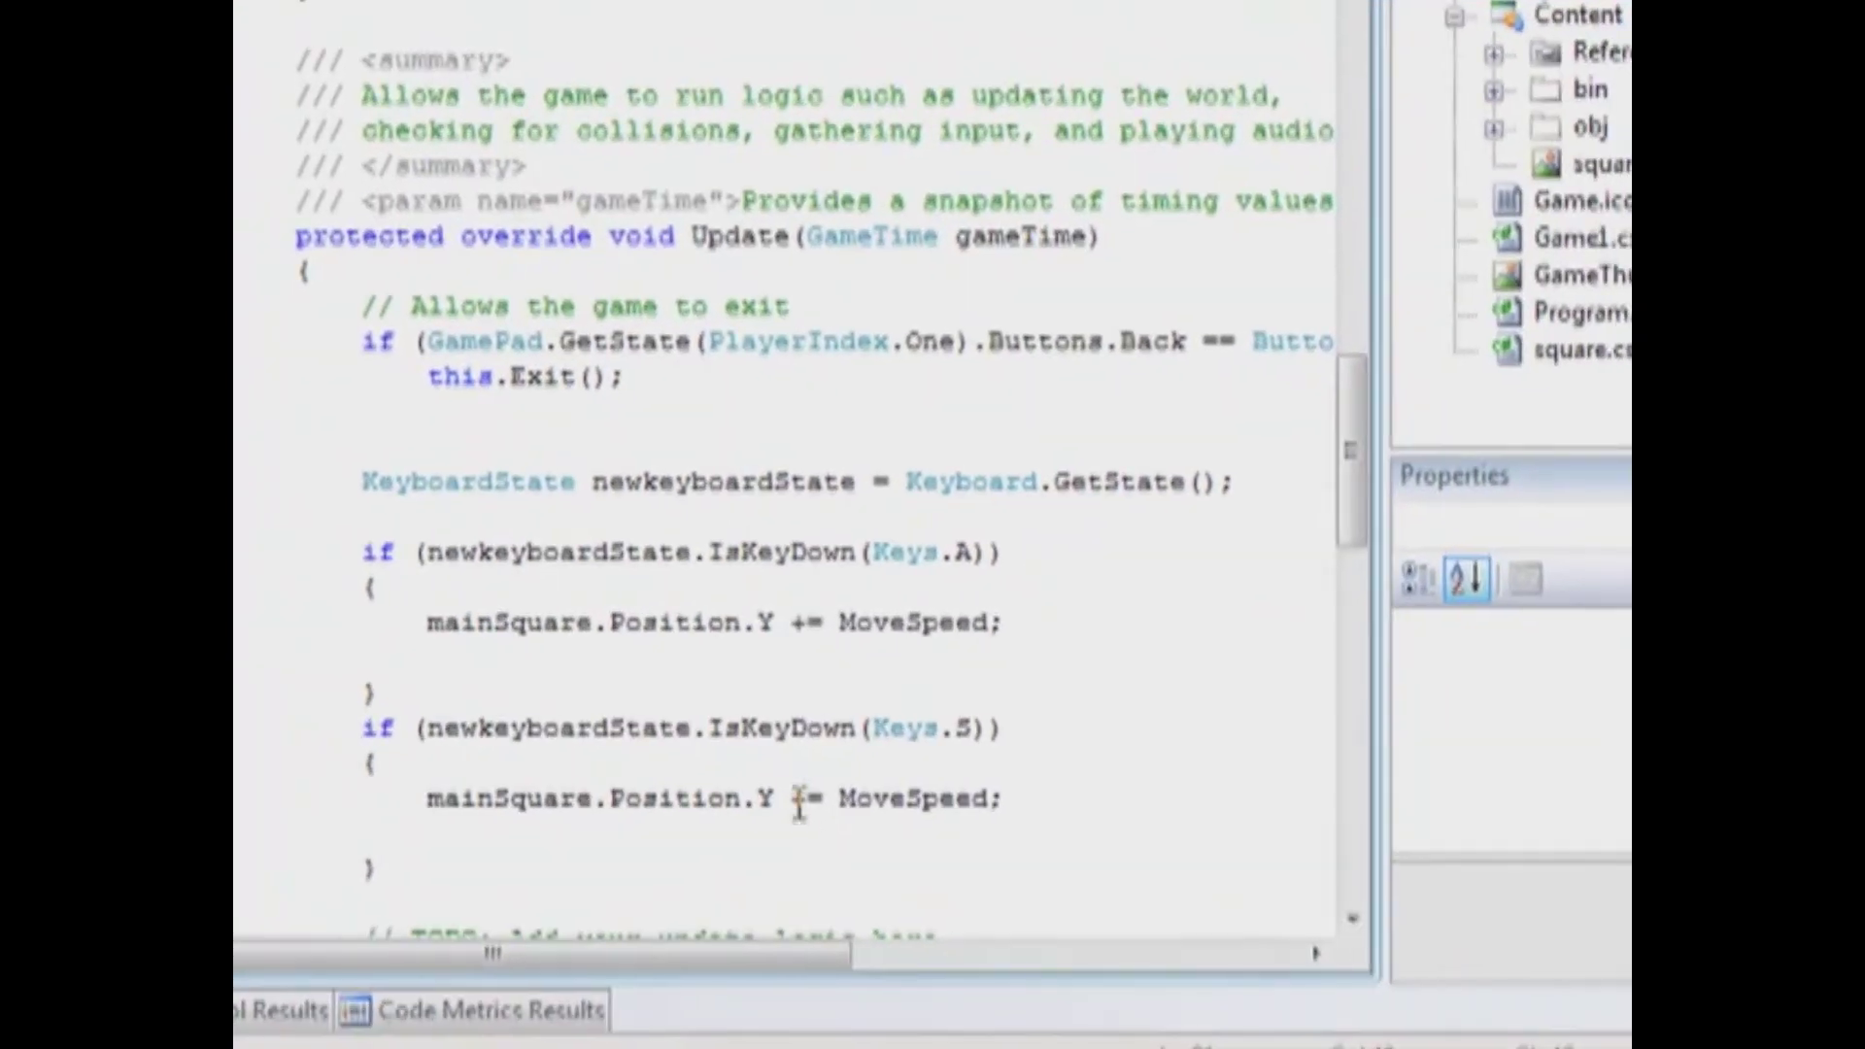
double_click(797, 798)
text(-)
- Select the Keys.S if-block and add a new line below it for copies
click(1014, 662)
click(372, 902)
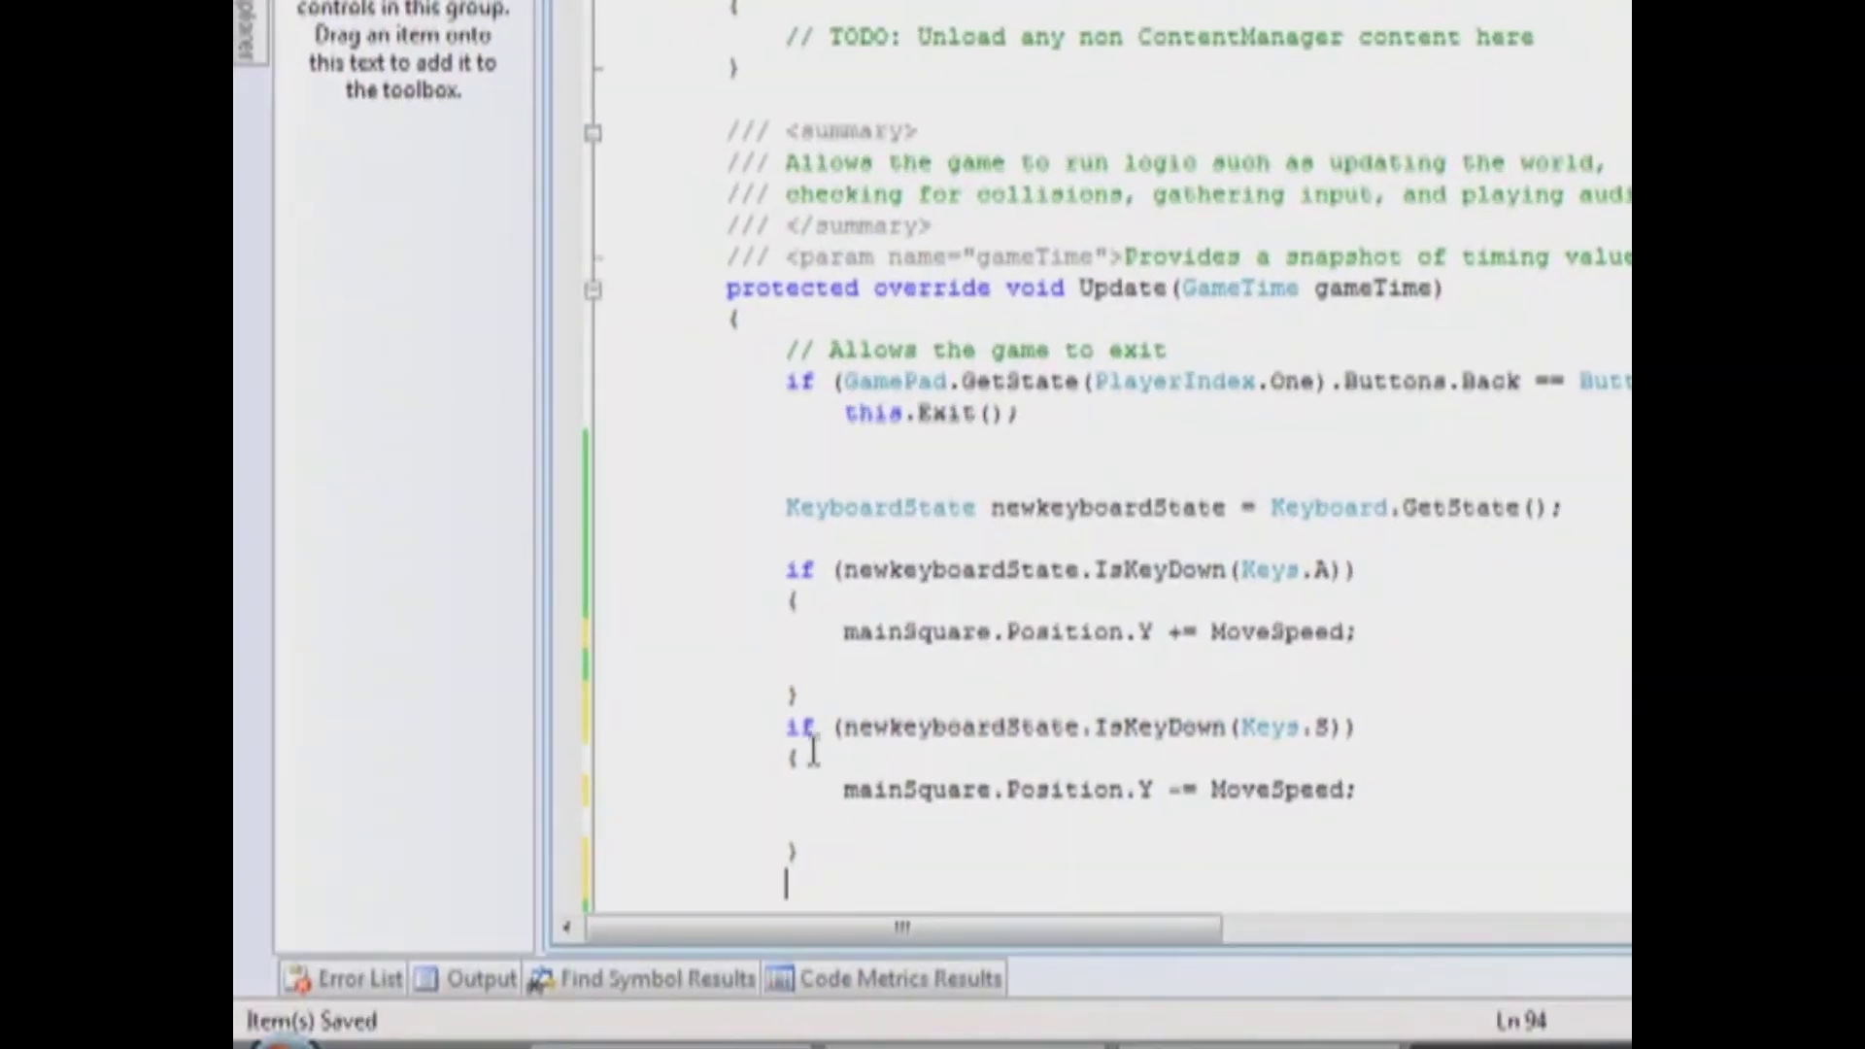
key(Return)
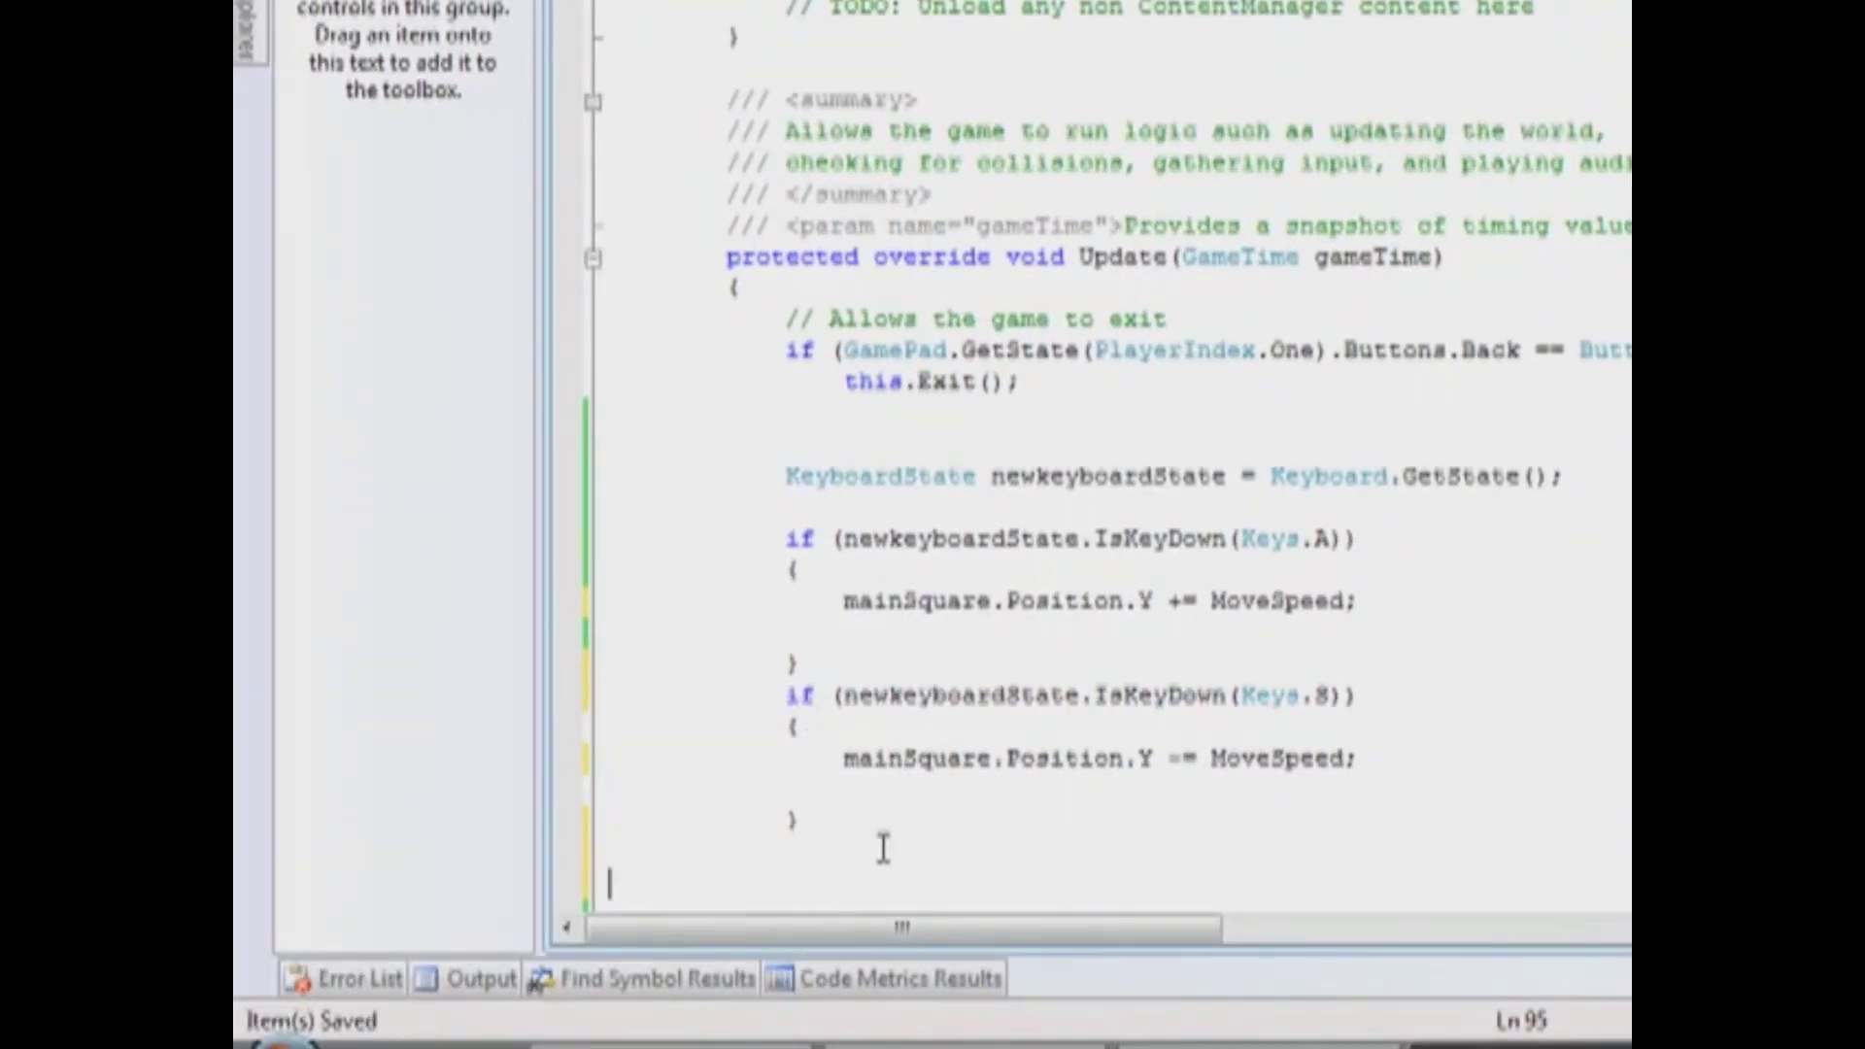
text(v)
drag(785, 853, 616, 866)
click(617, 866)
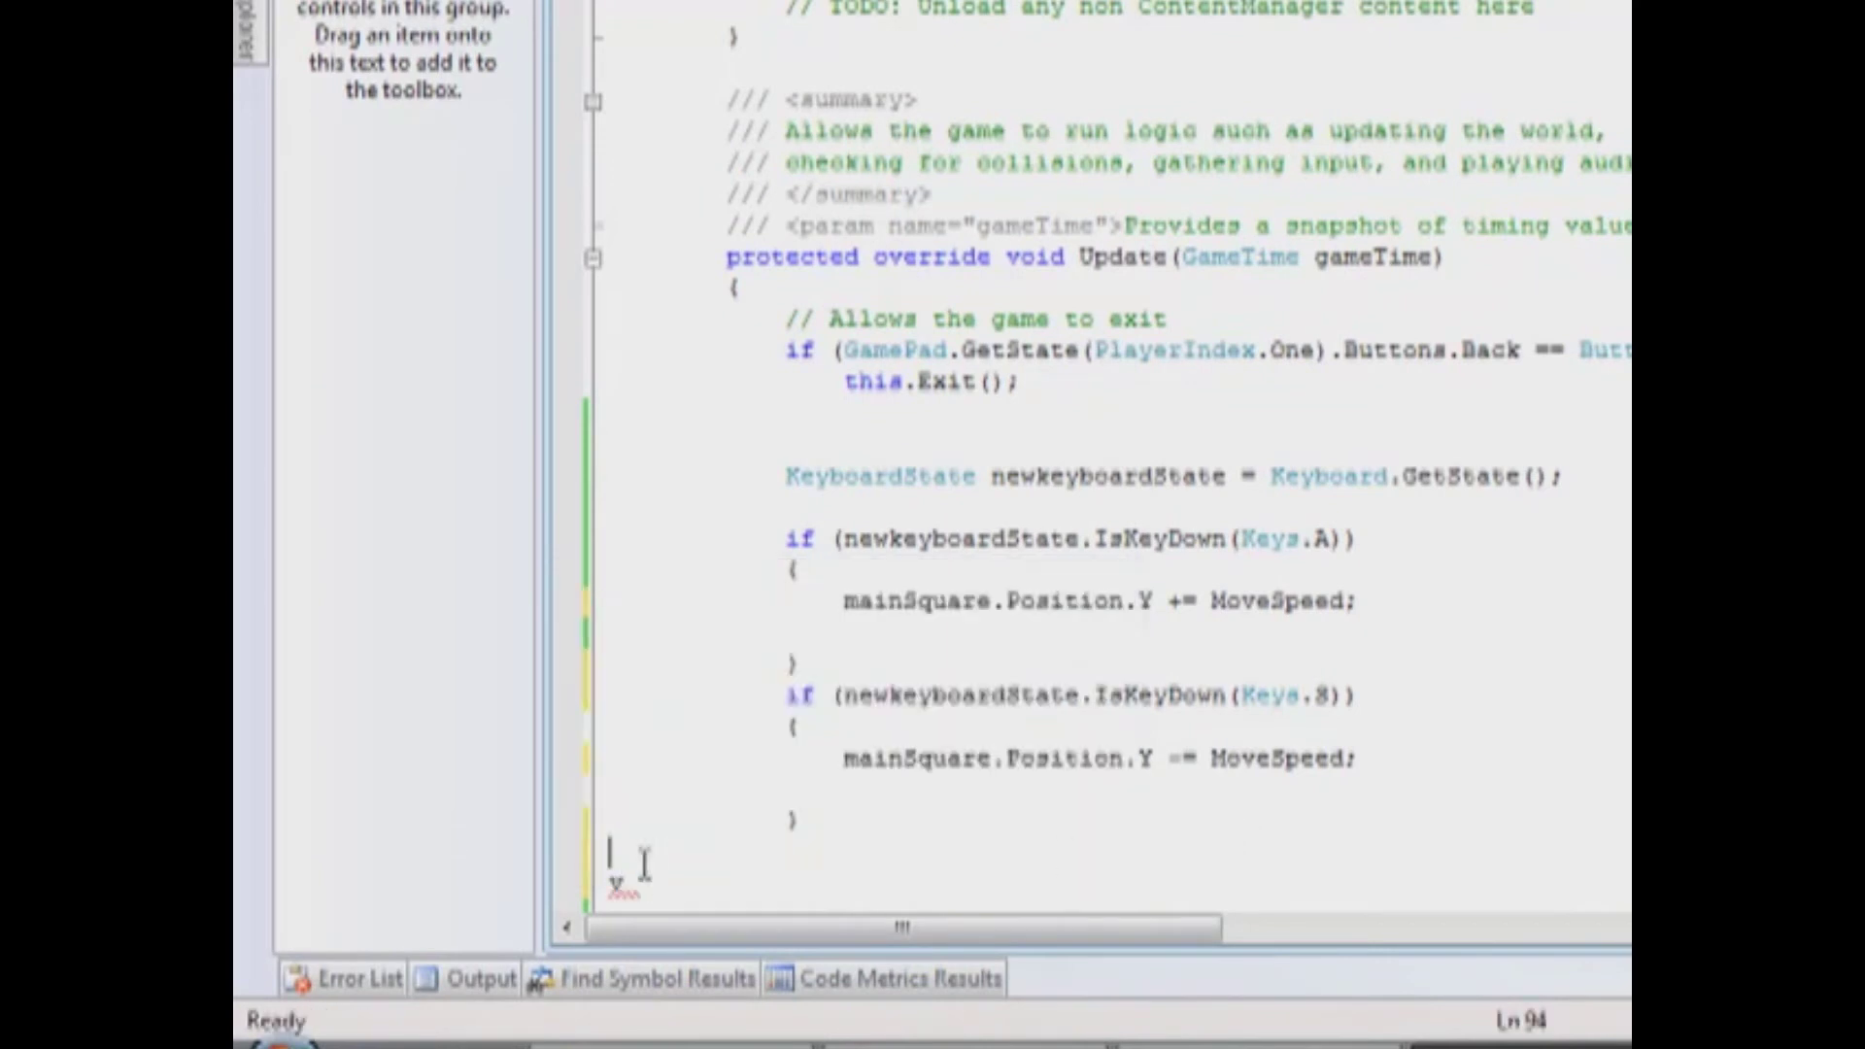
click(619, 882)
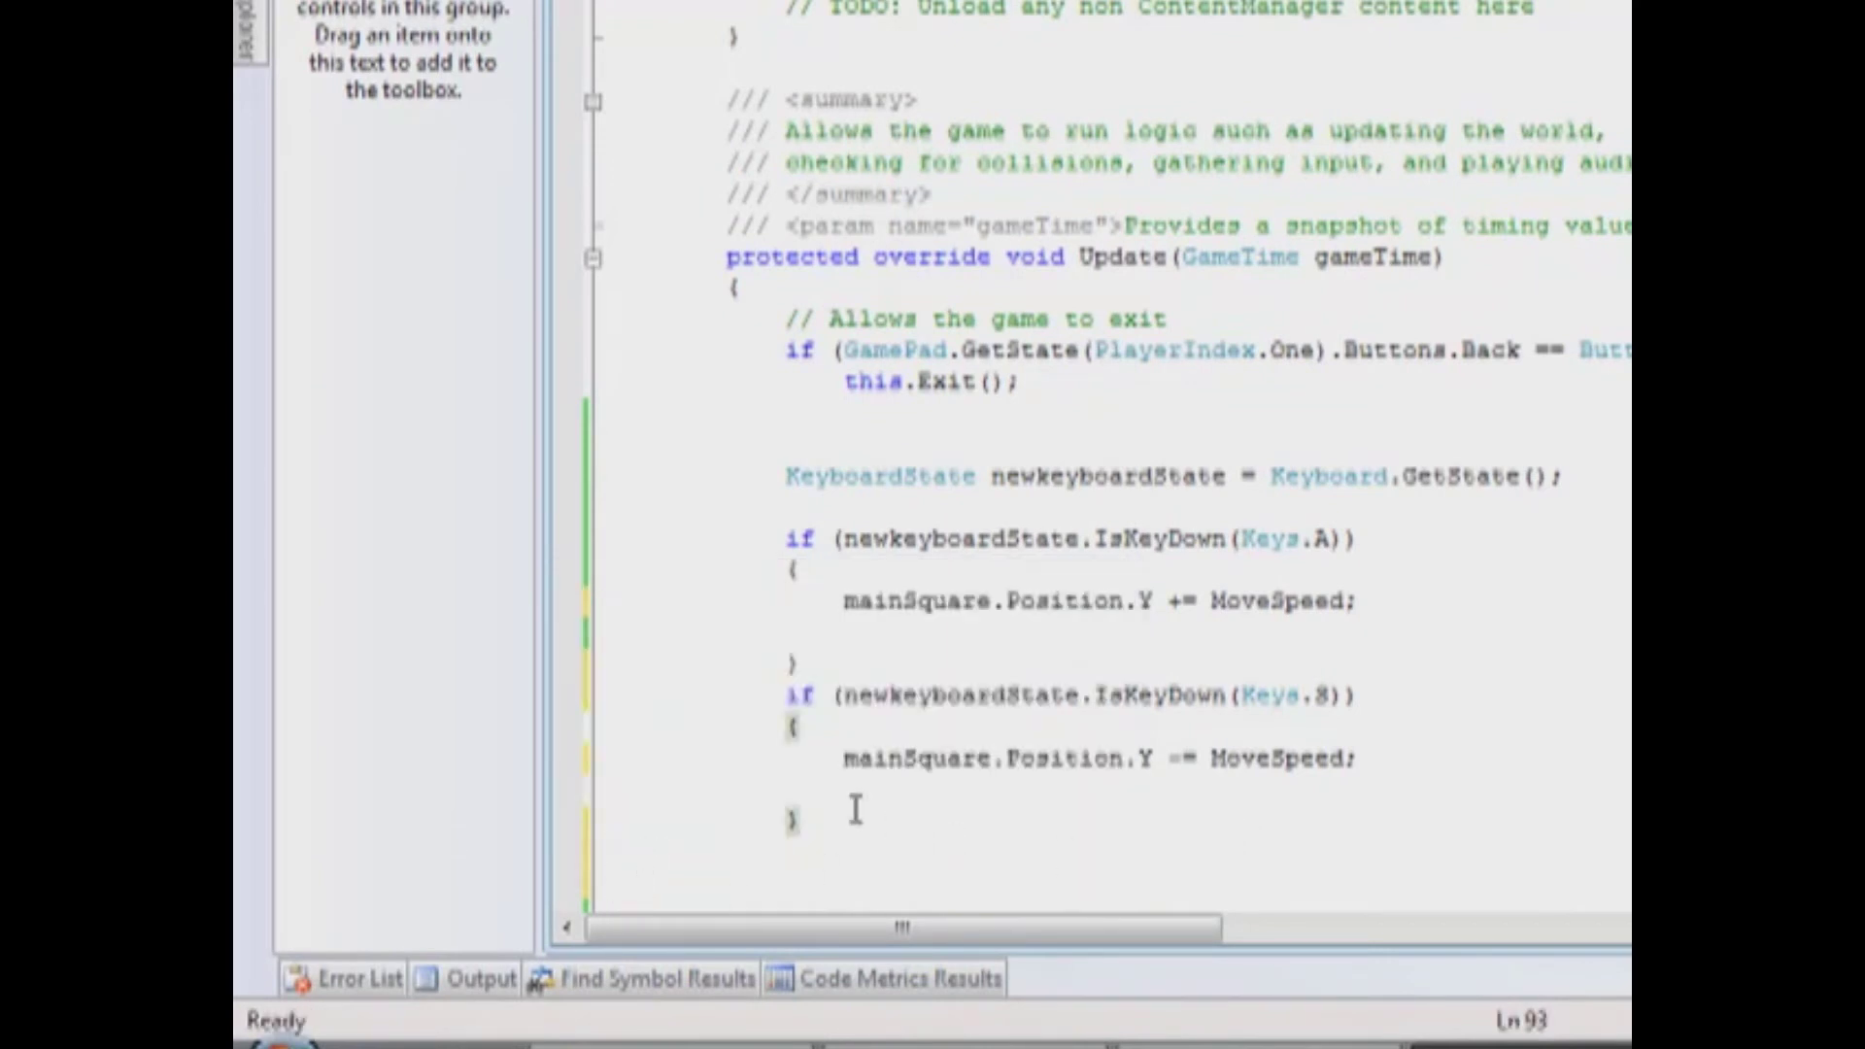
drag(853, 810, 534, 696)
click(812, 834)
key(Return)
- Paste two more copies of the S block and set the four key checks to W, S, A, D
text(if (newkeyboardState.IsKeyDown(Keys.S)) {     mainSquare.Position.Y -= MoveSpeed;  })
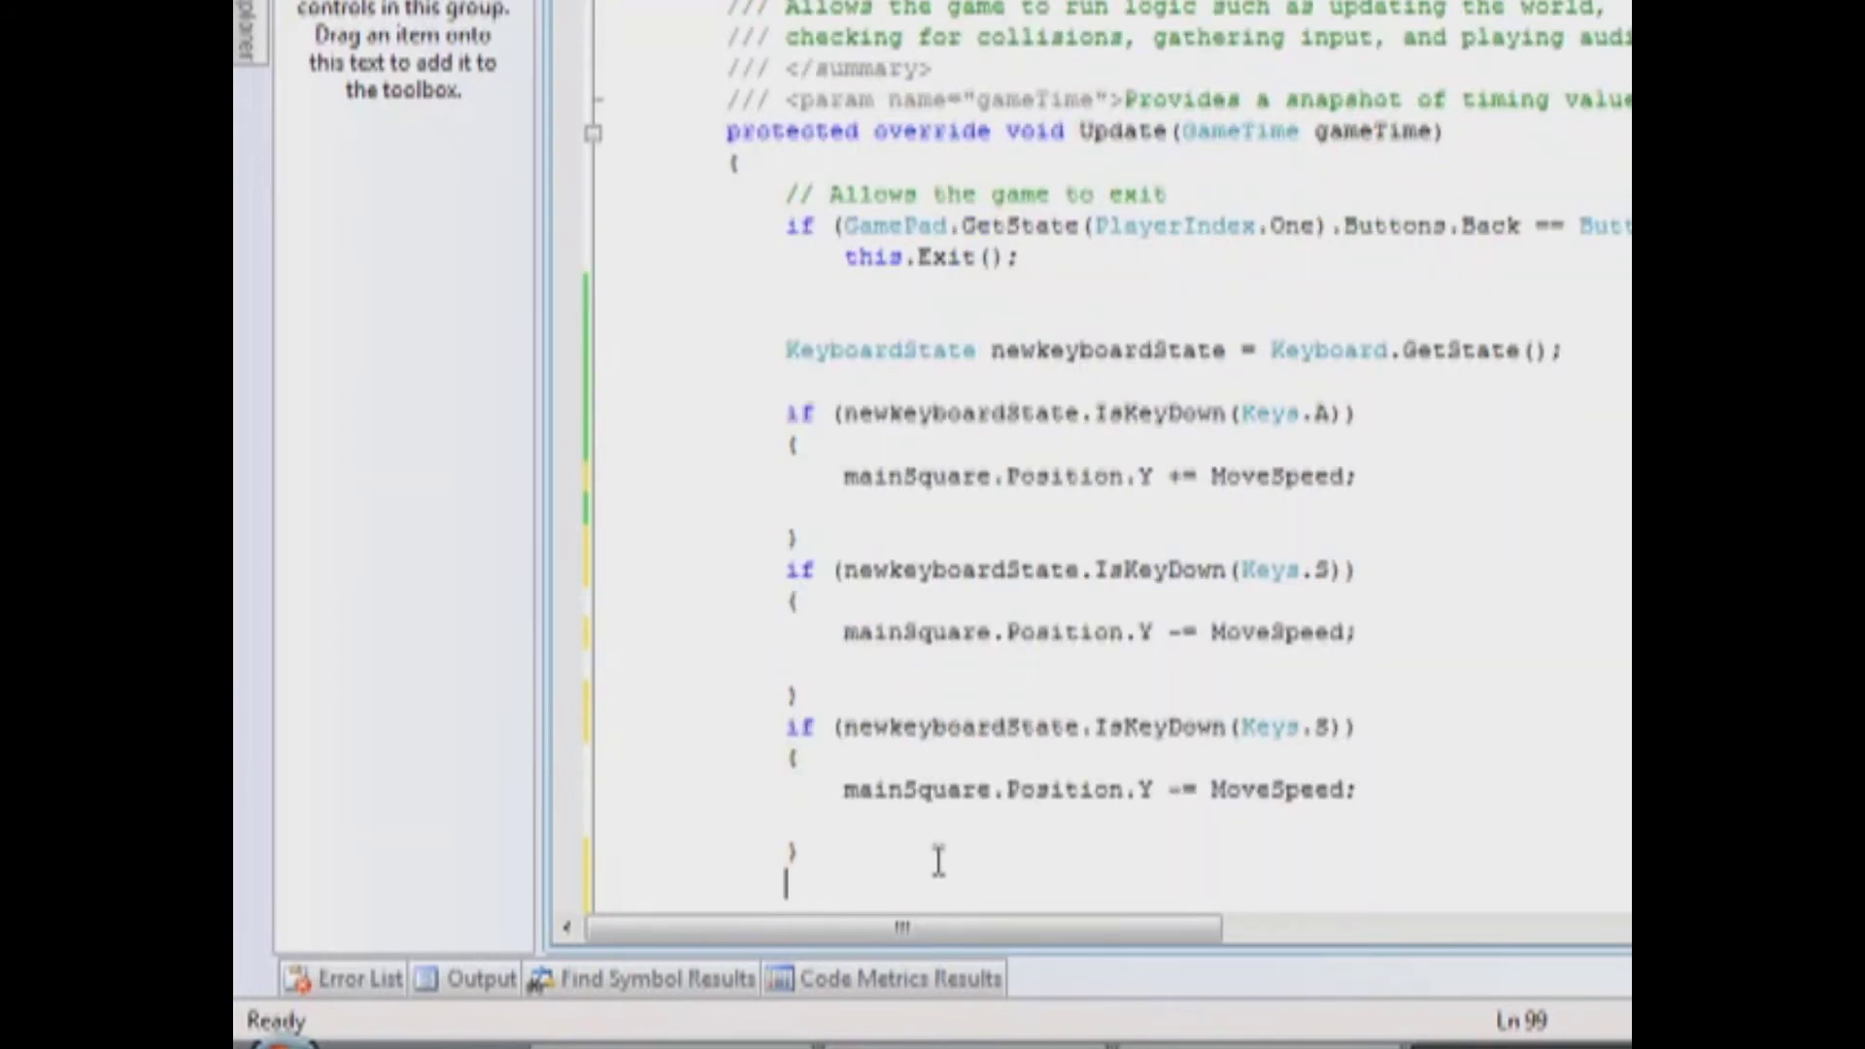
key(ctrl+v)
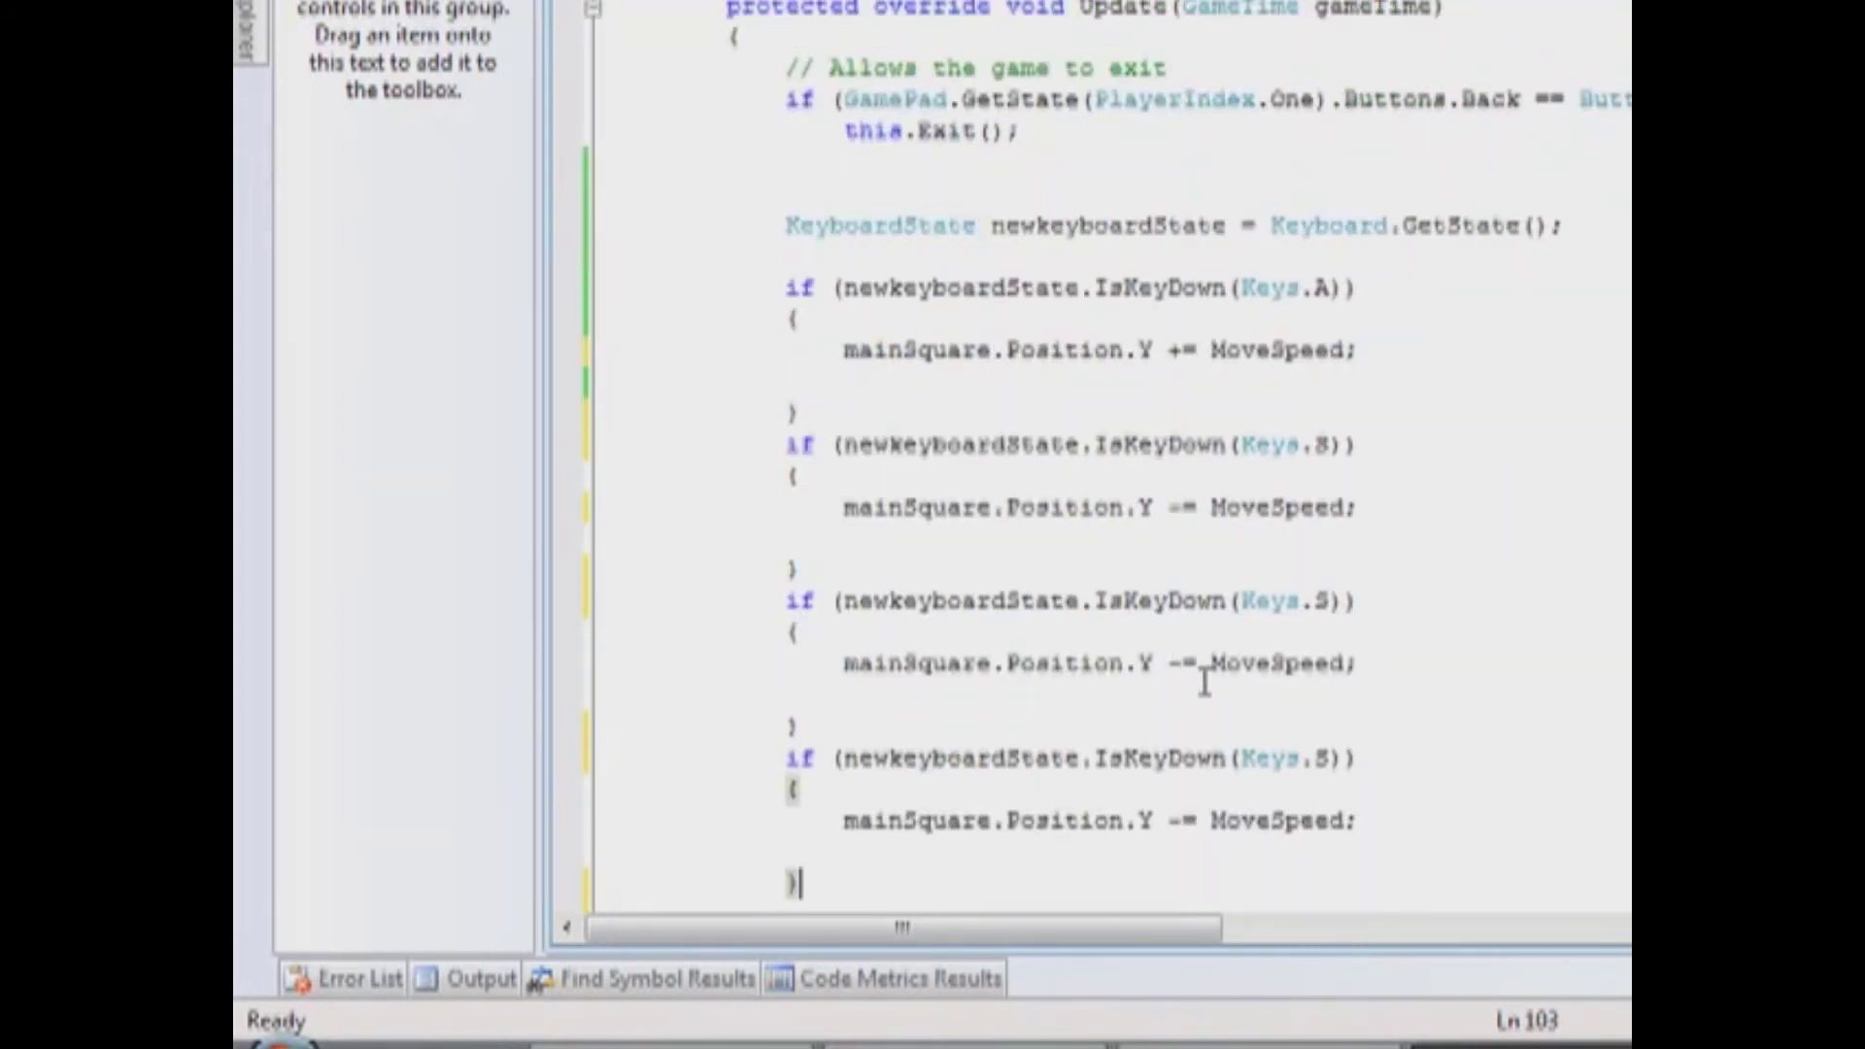
click(1318, 601)
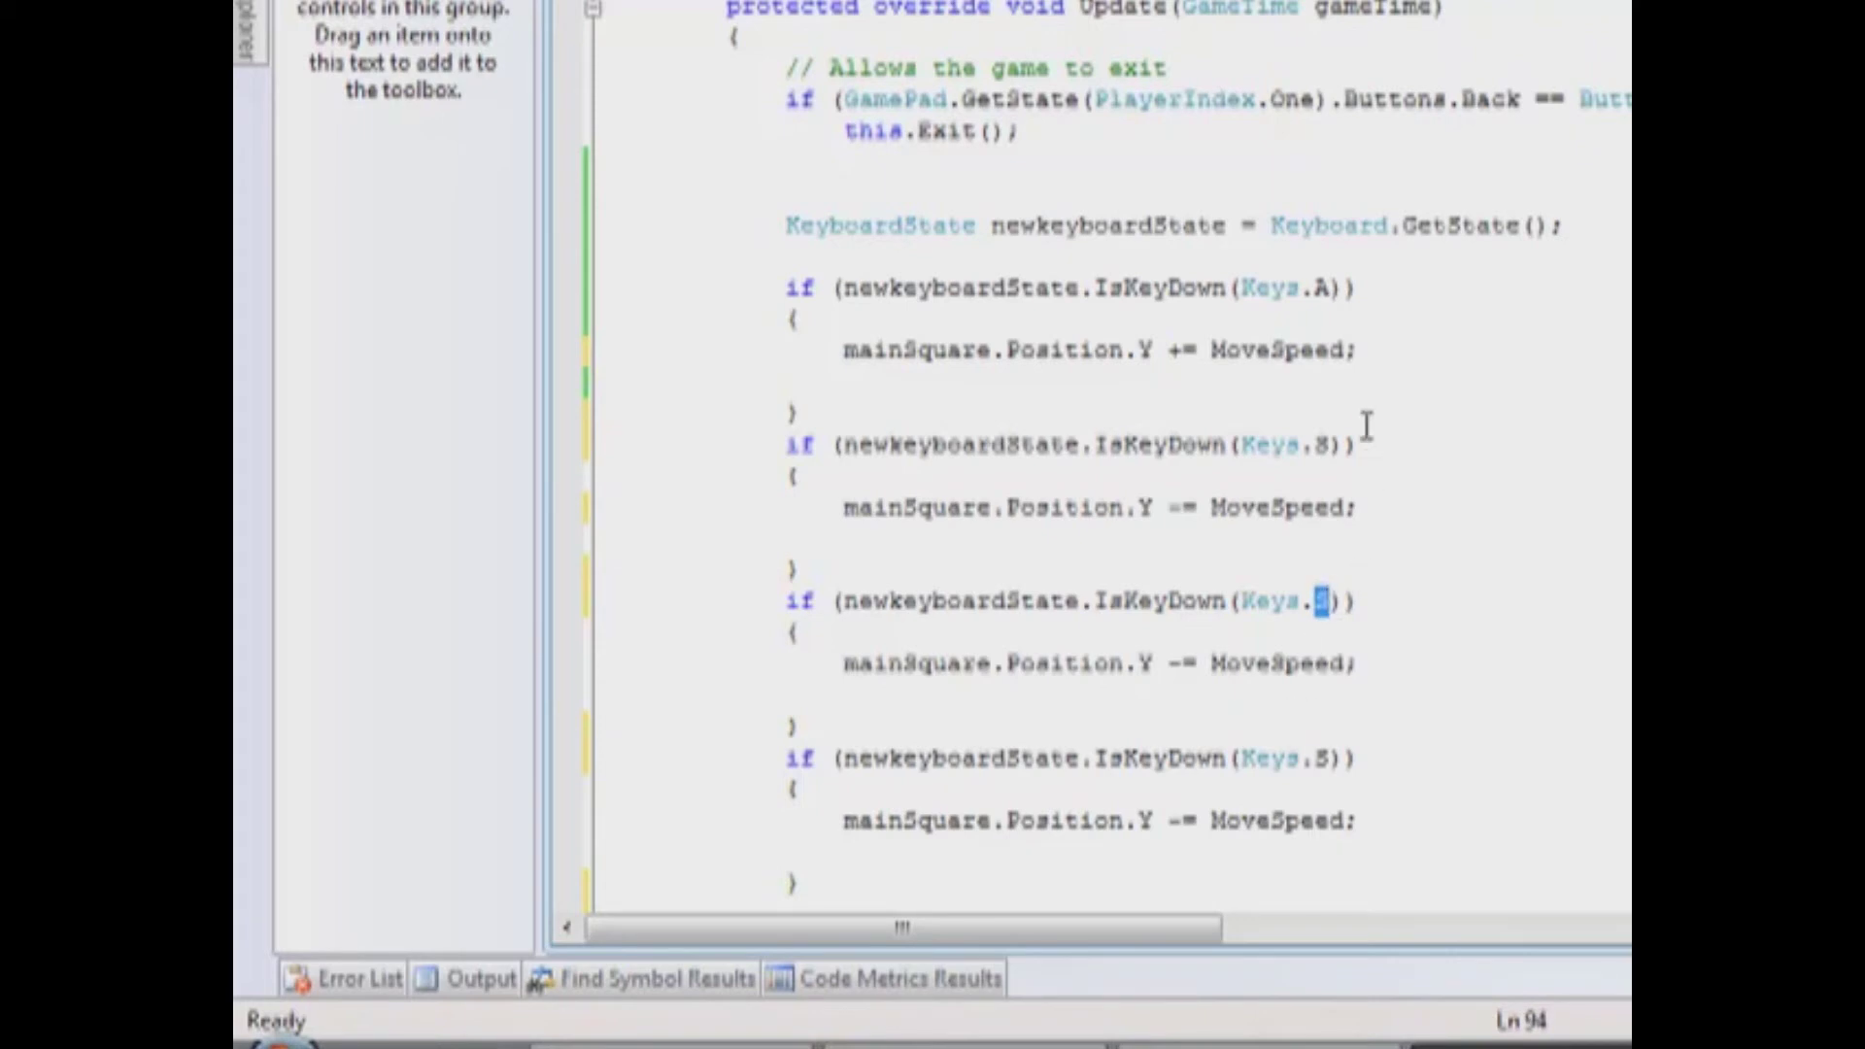
double_click(1324, 288)
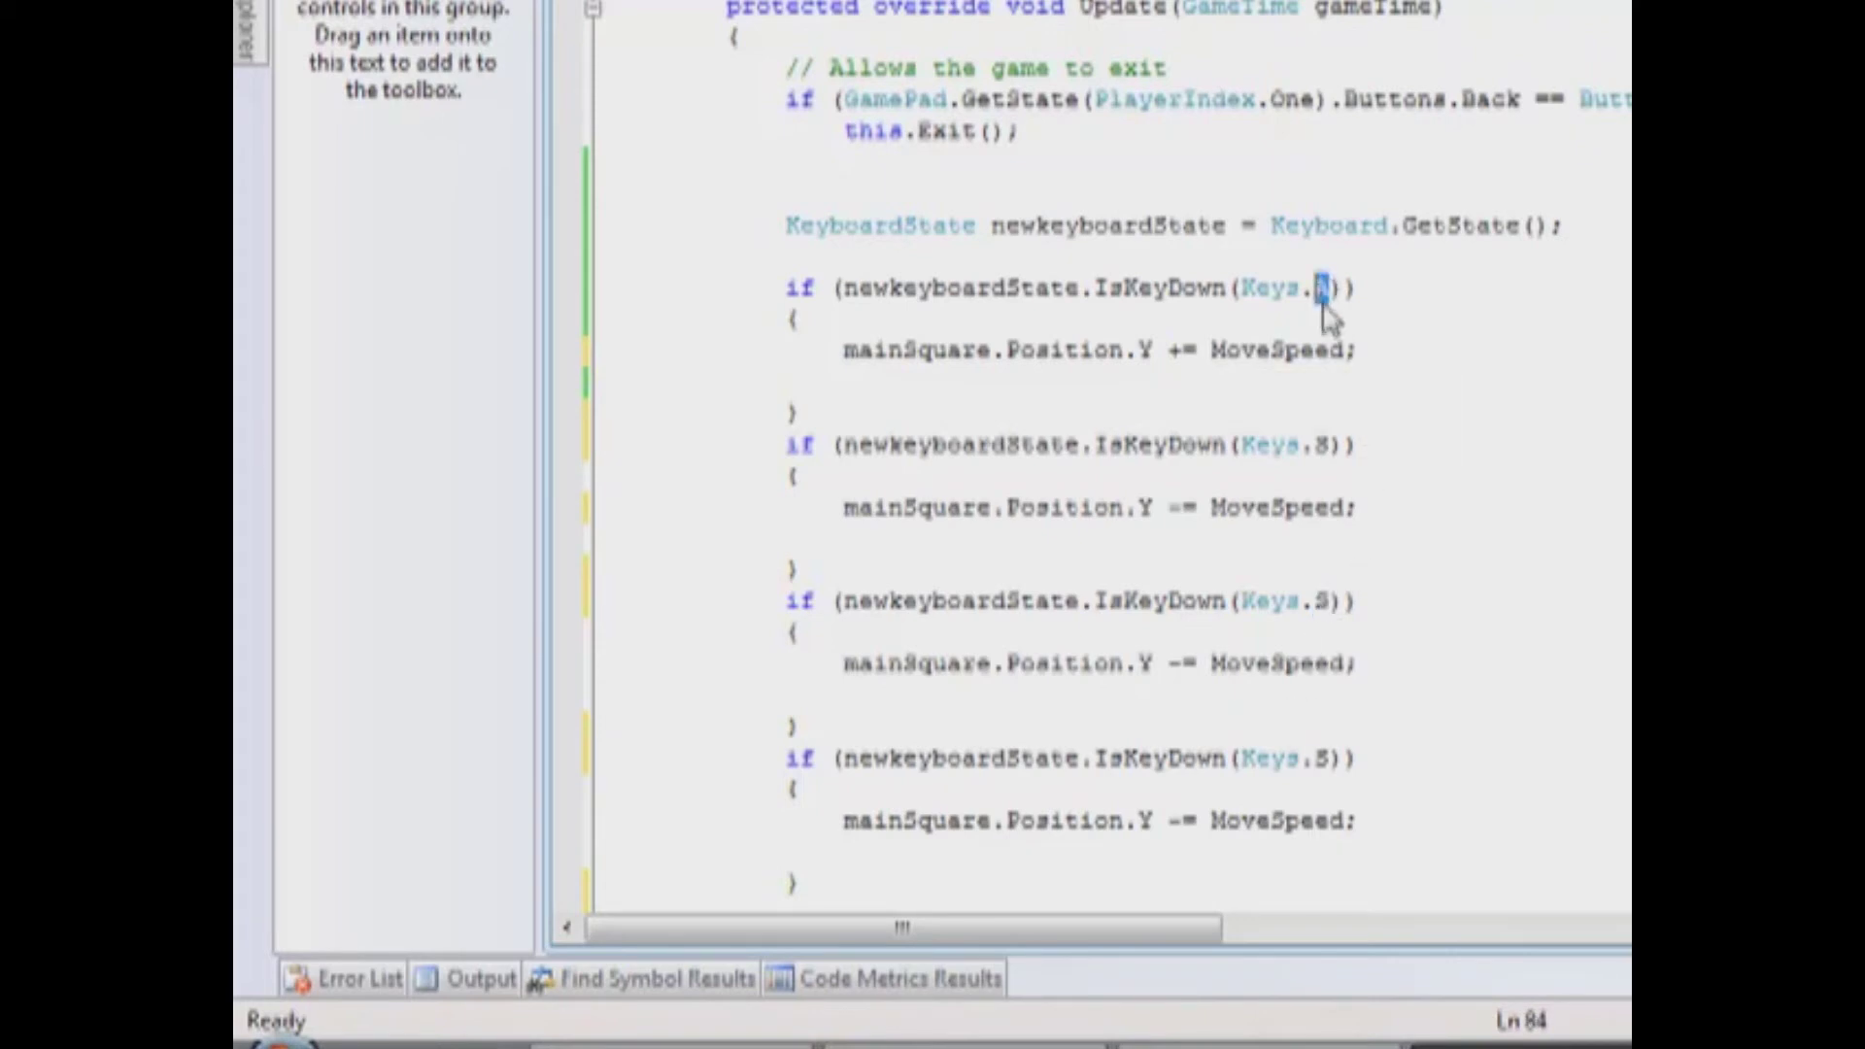
text(W)
click(1322, 601)
double_click(1321, 601)
text(A)
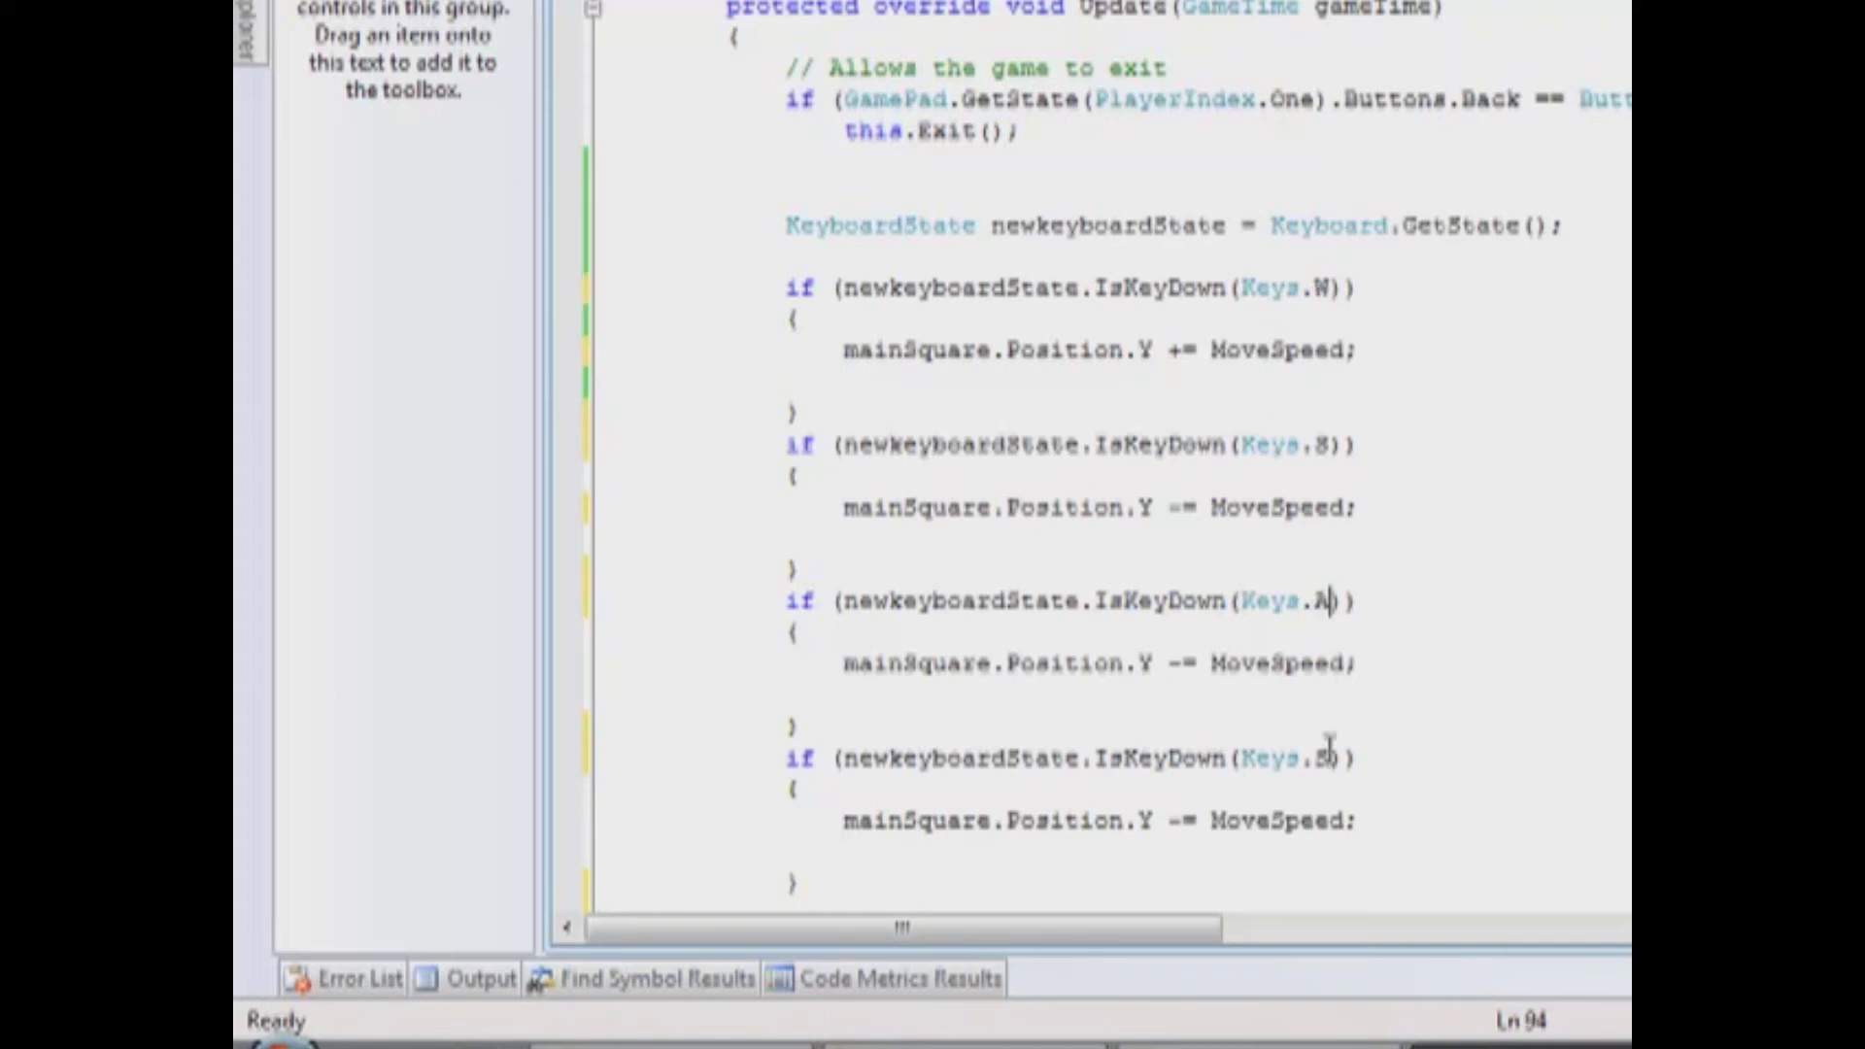
double_click(1324, 759)
text(D)
key(Down)
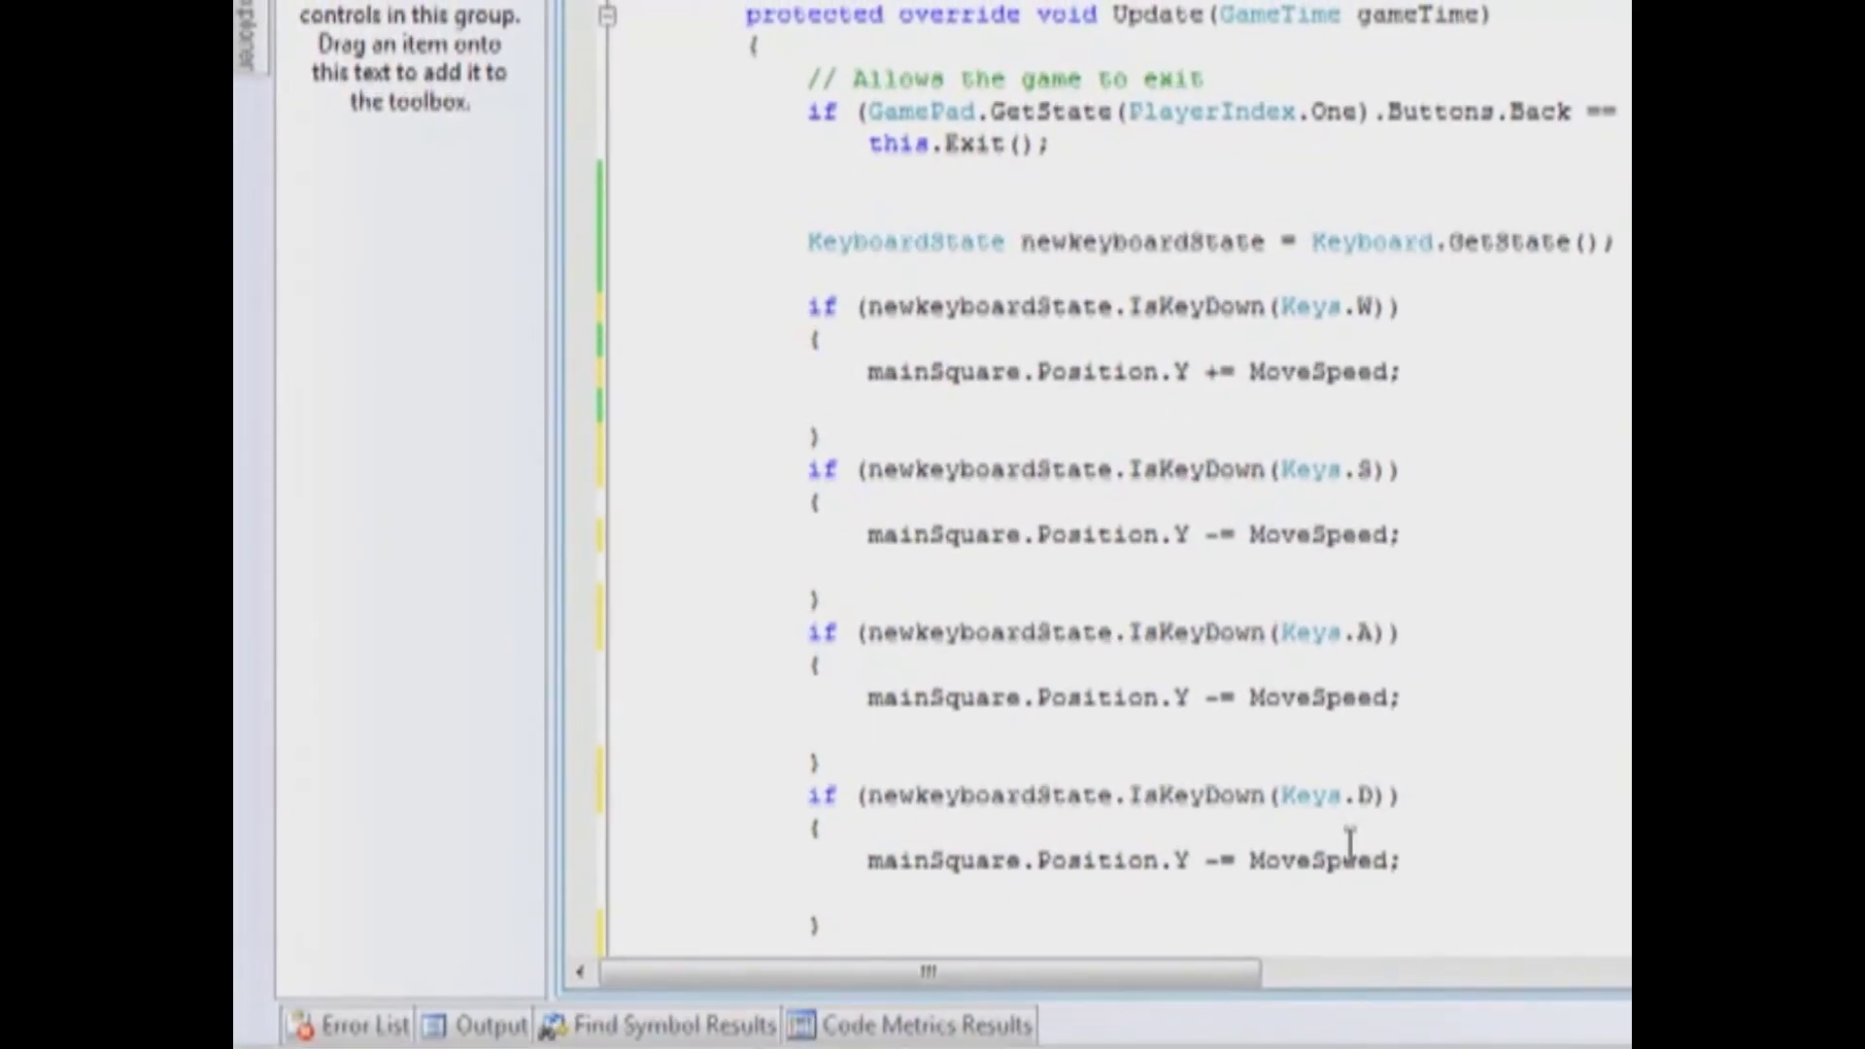
- Switch the A and D blocks to Position.X (-= and +=), save, and run the game
double_click(1181, 697)
mouse_move(1283, 696)
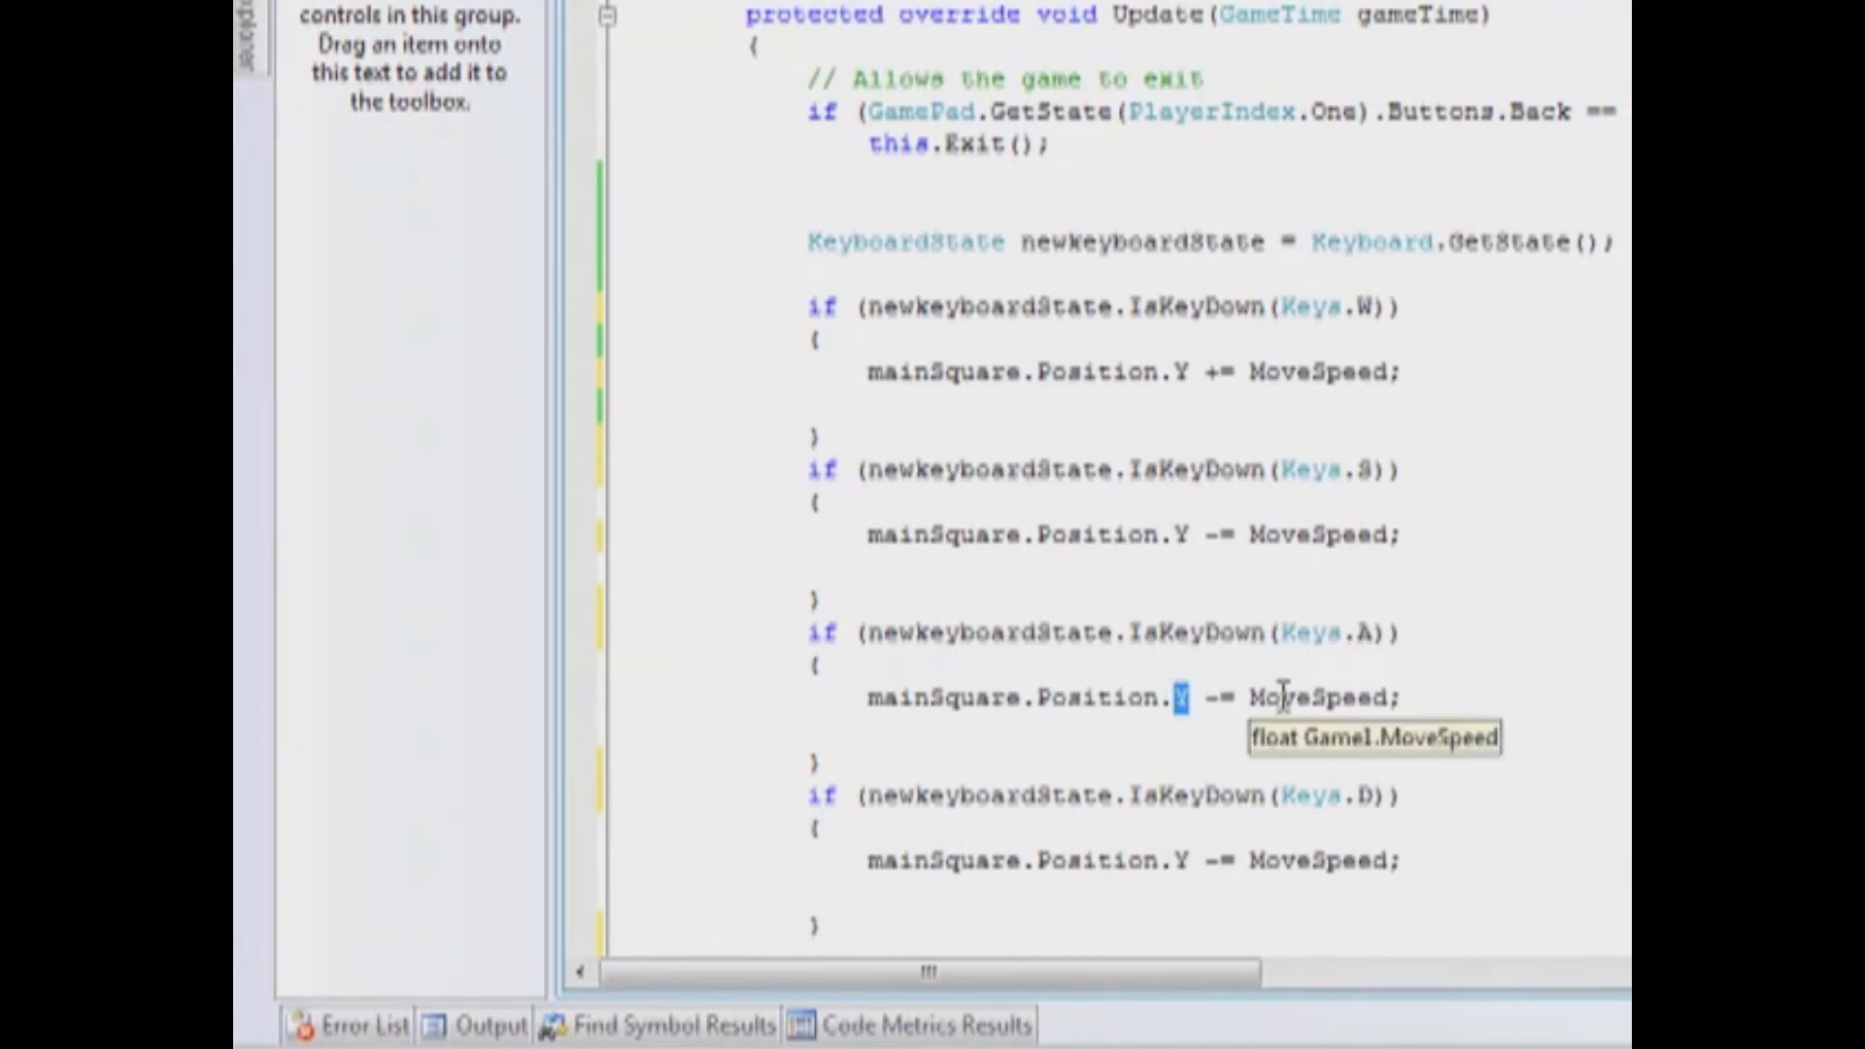
text(X)
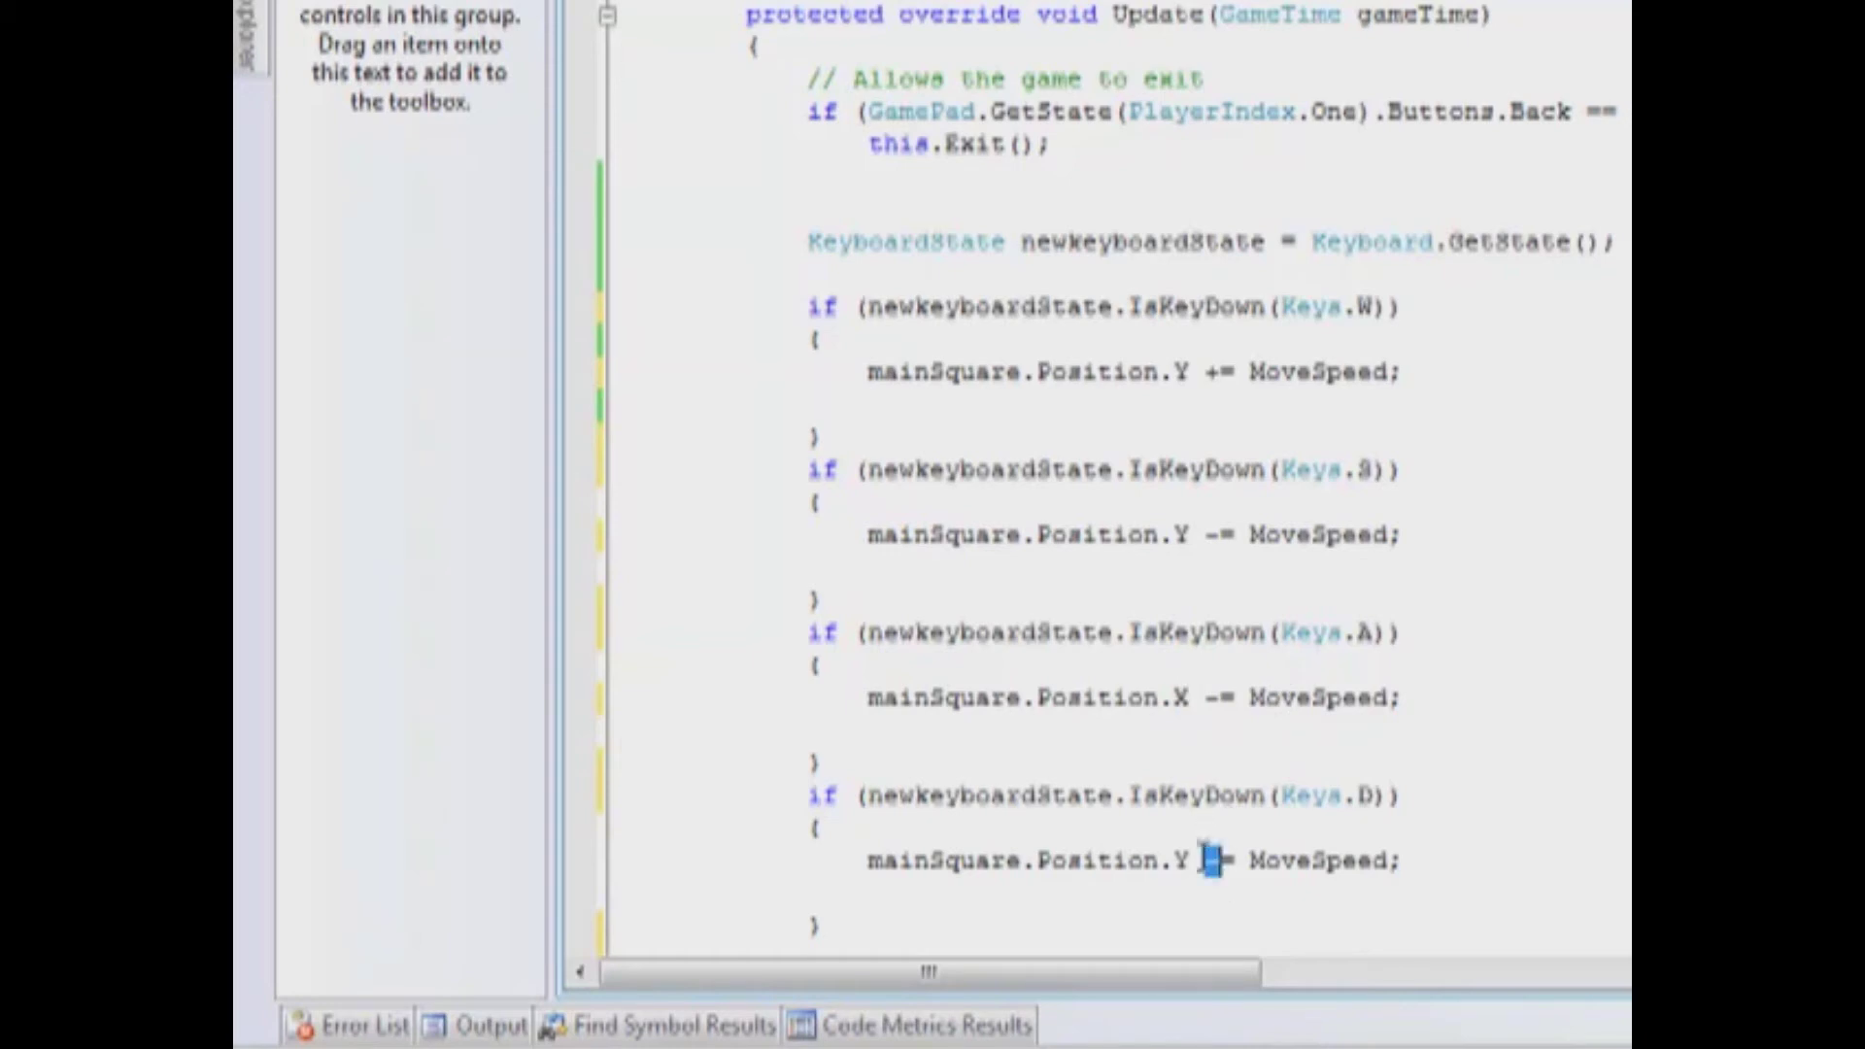
drag(1205, 860, 1177, 860)
text(D)
key(Up)
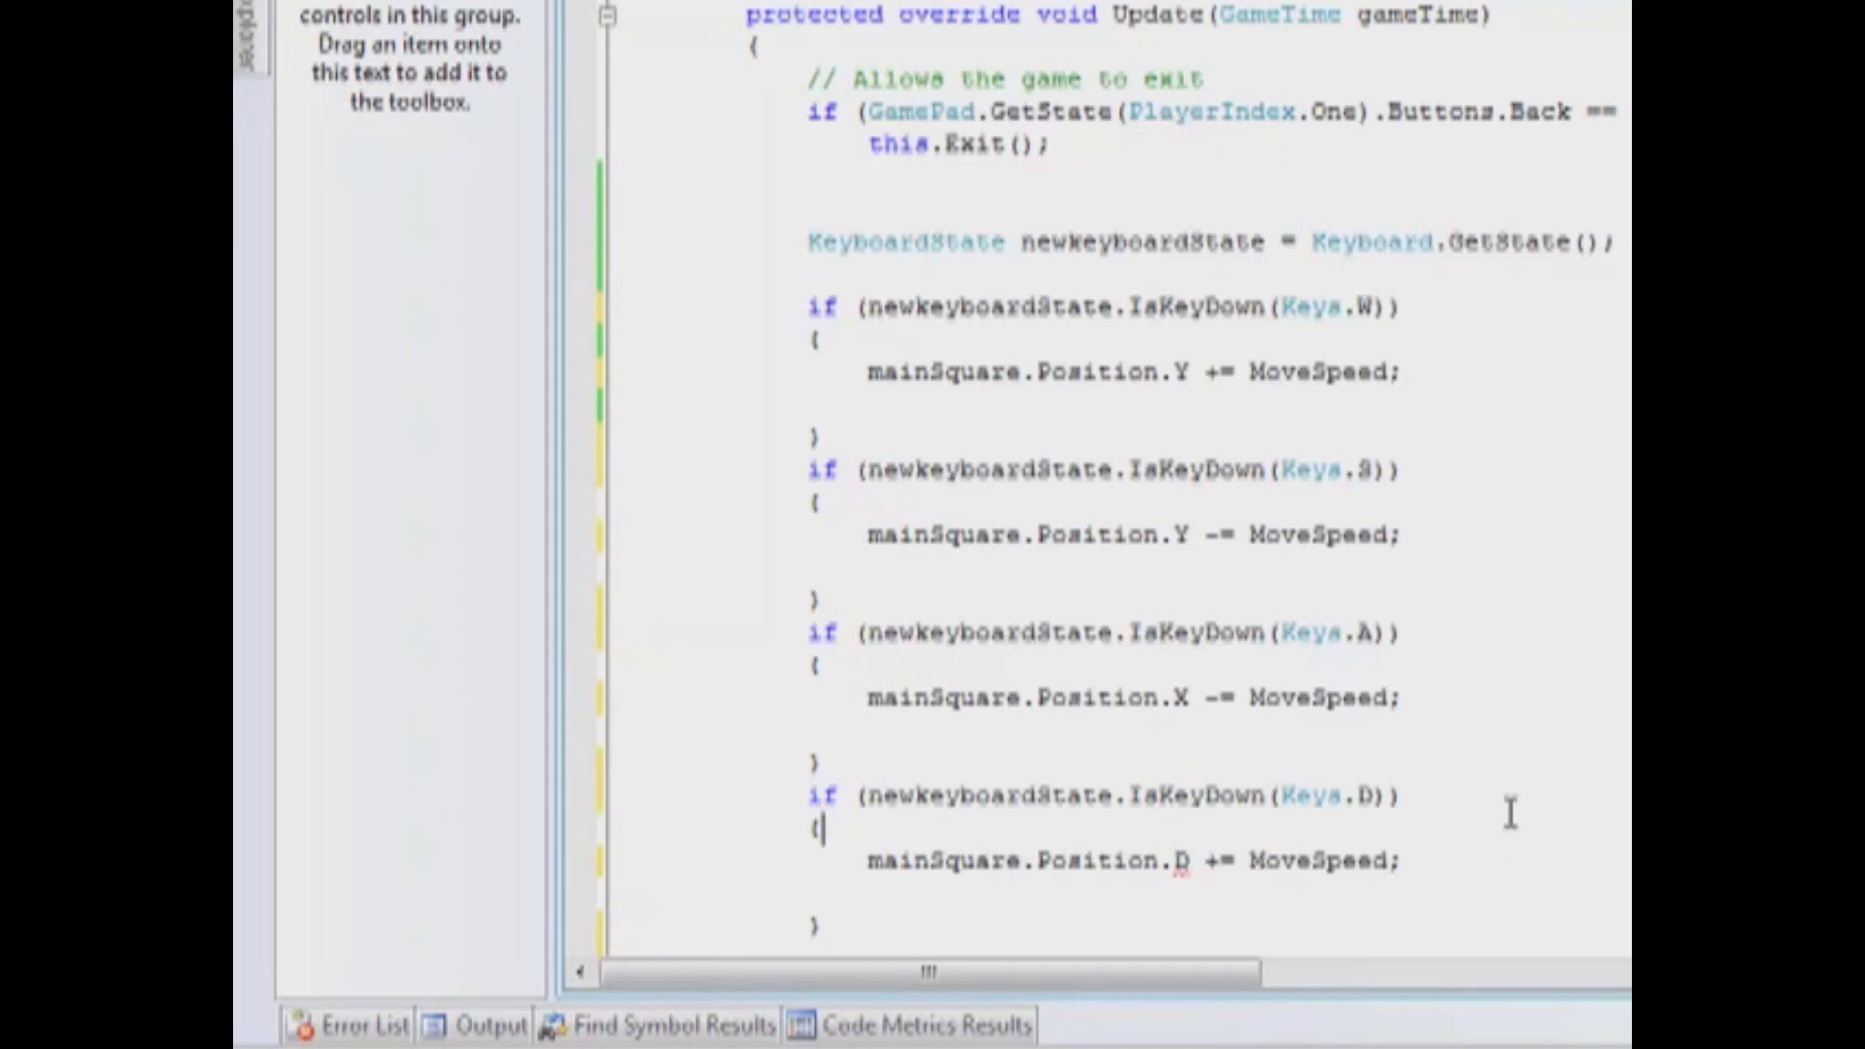
scroll(1511, 813, down, 1)
click(1107, 860)
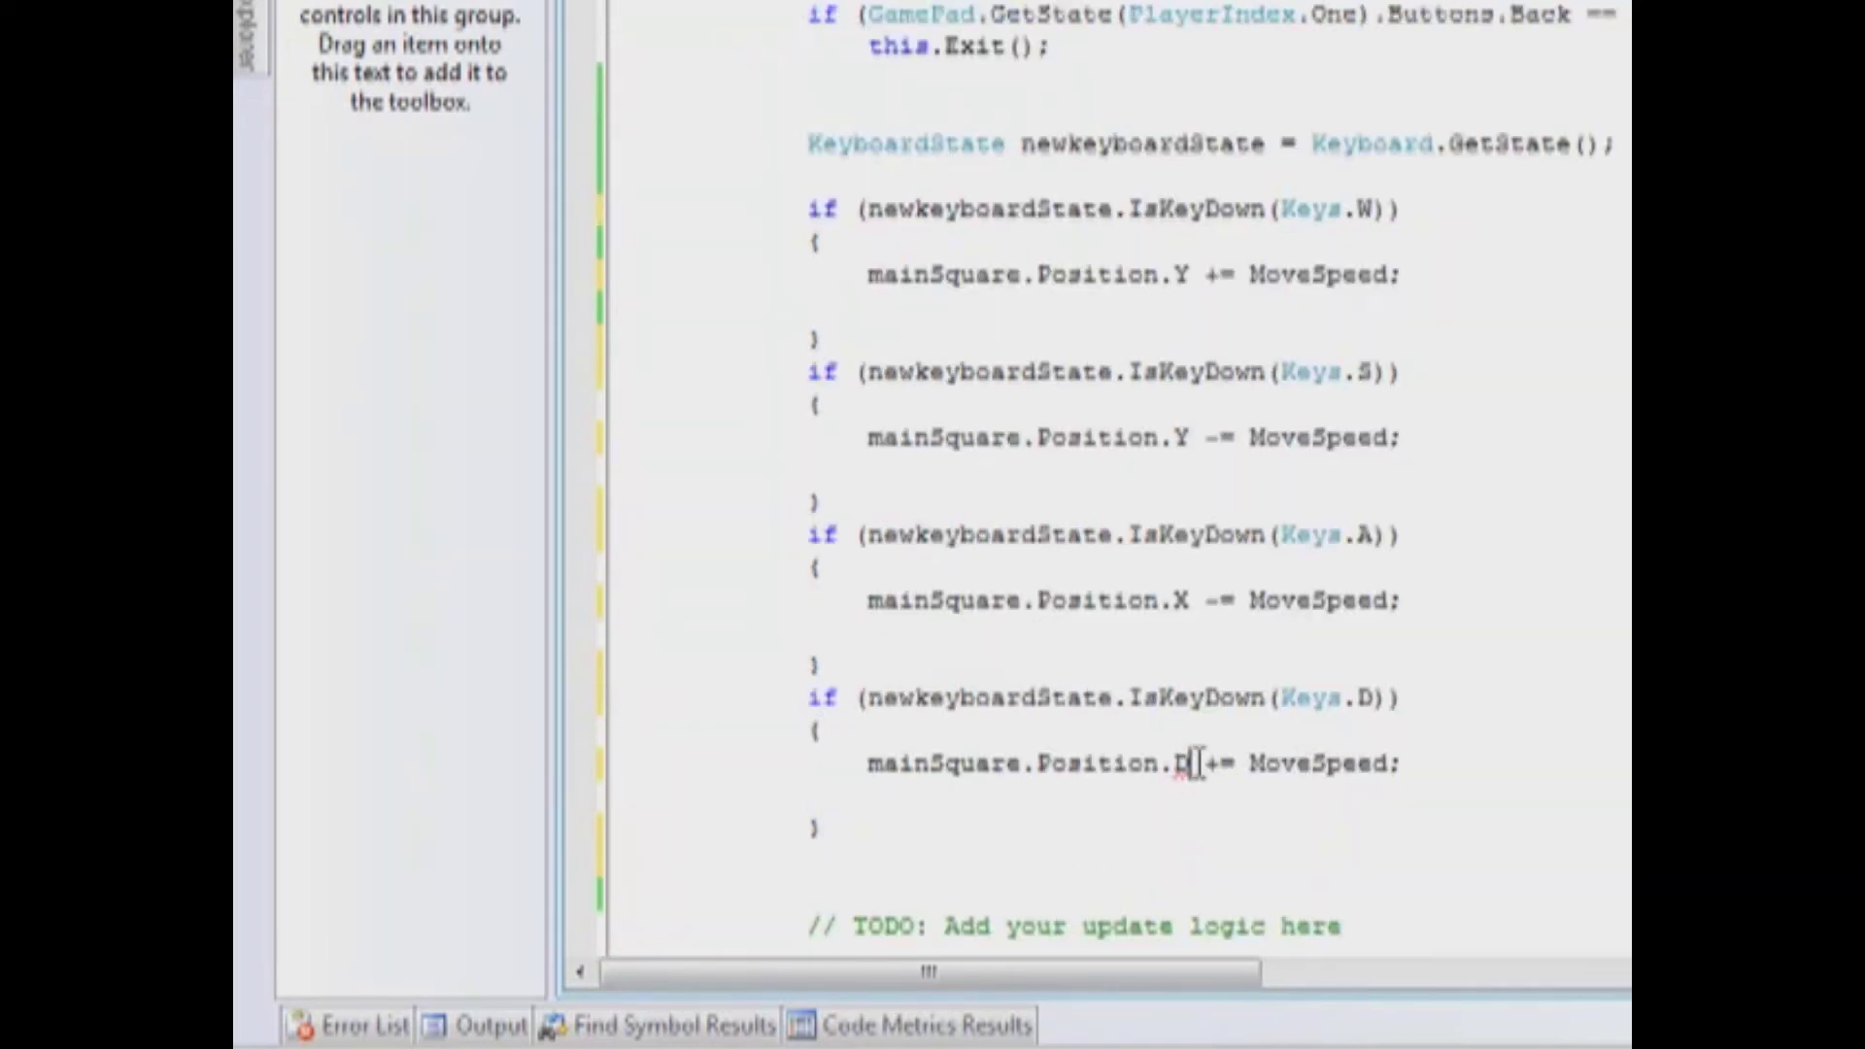
click(1198, 764)
key(BackSpace)
key(BackSpace)
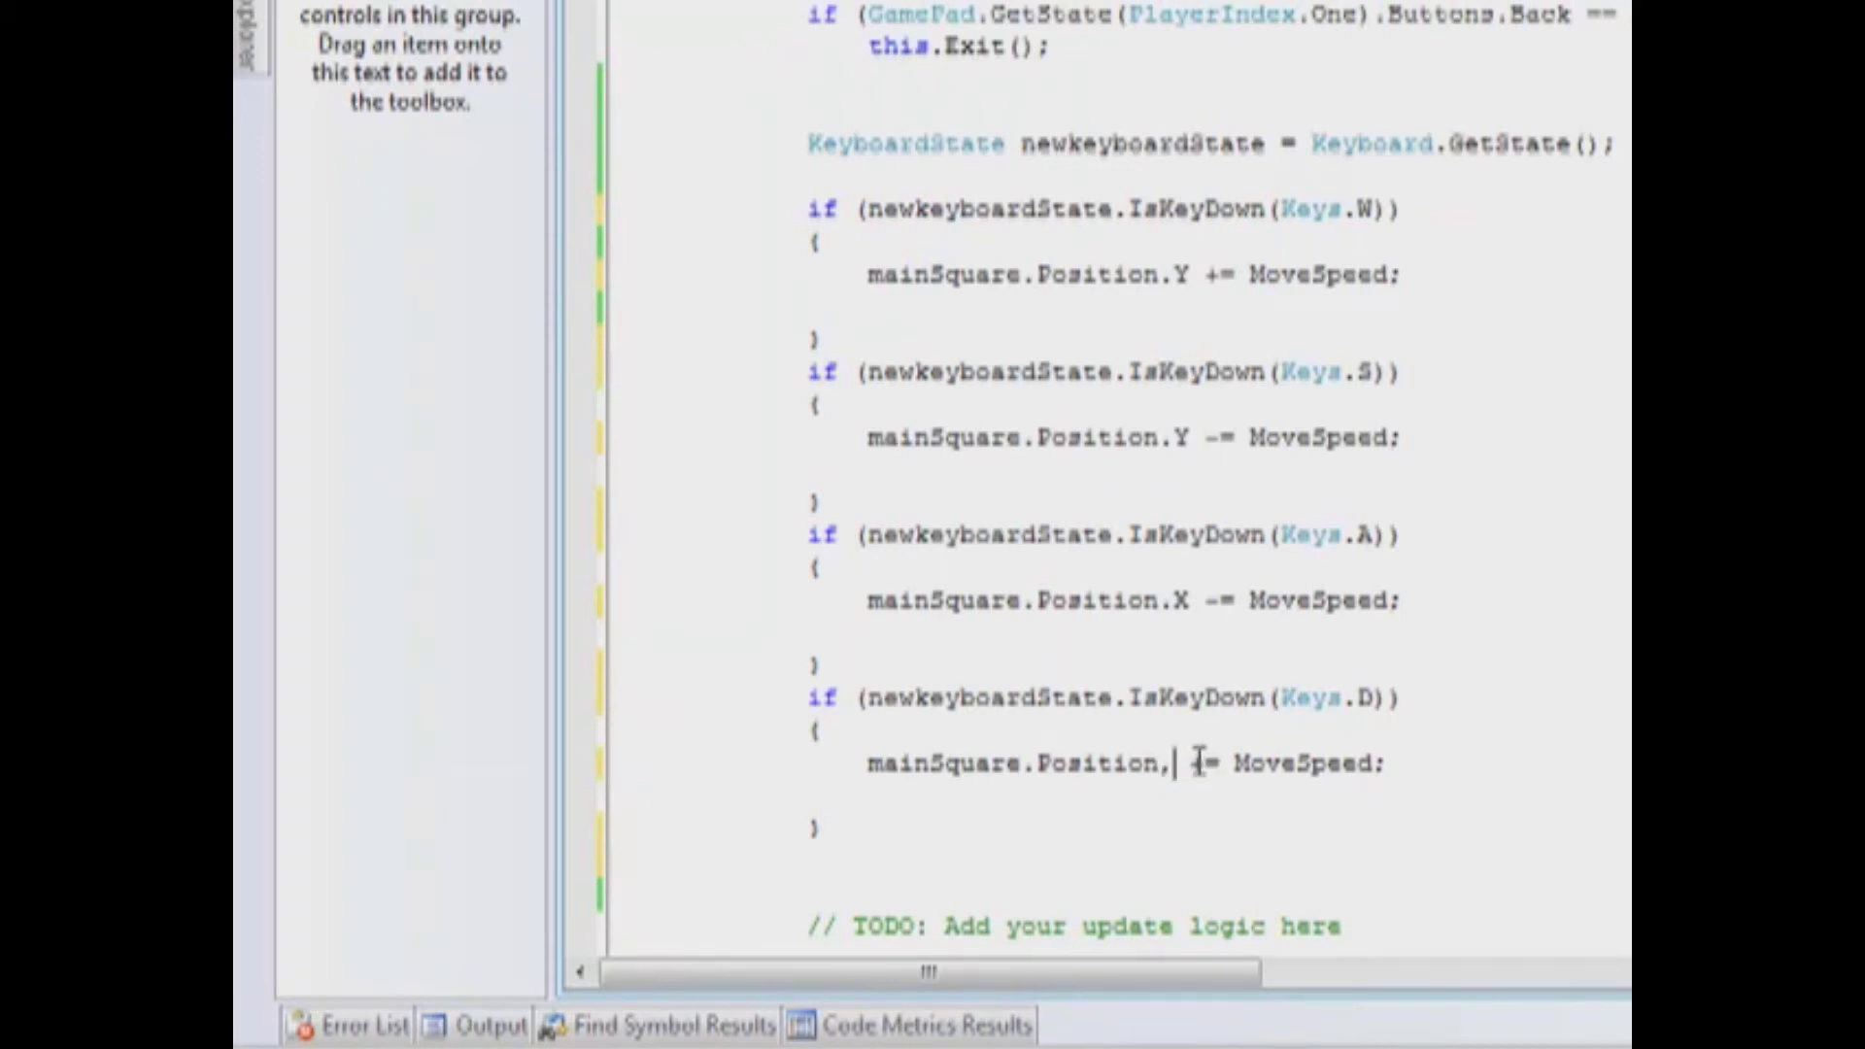
text(.X)
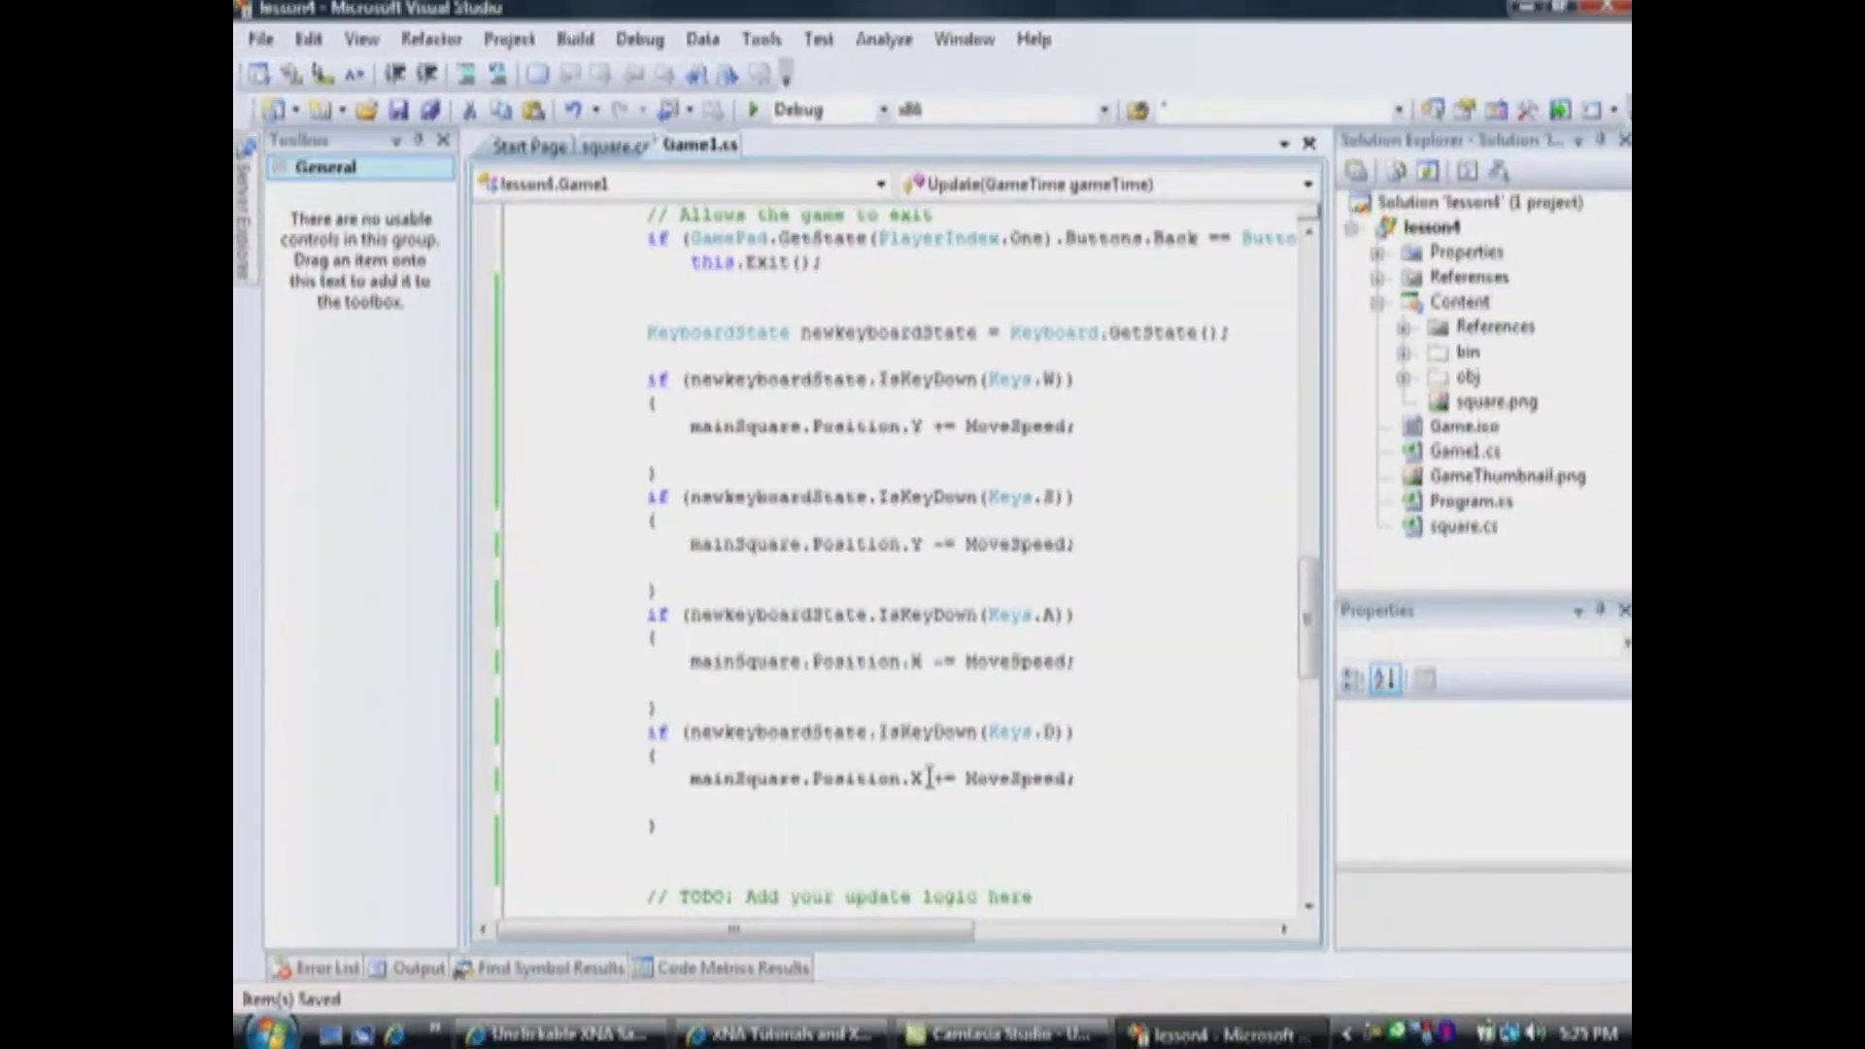
key(Up)
key(Up)
key(Up)
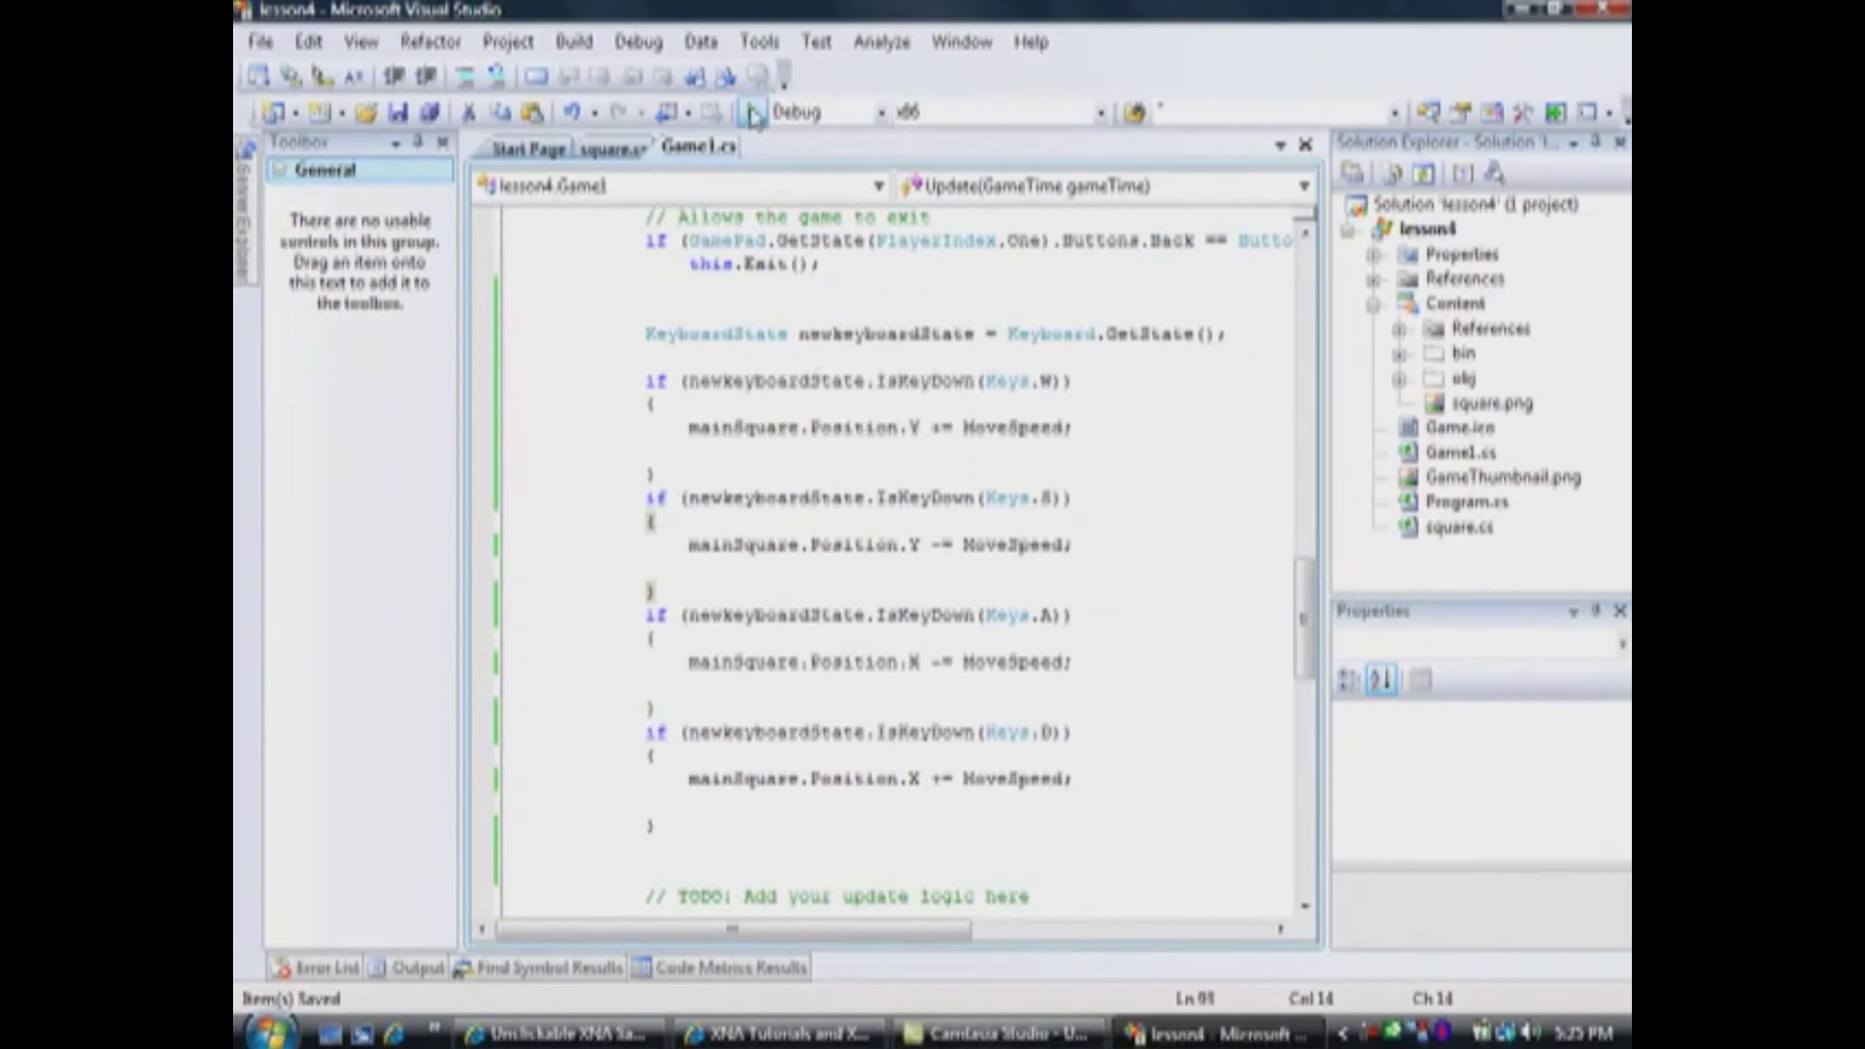
click(750, 111)
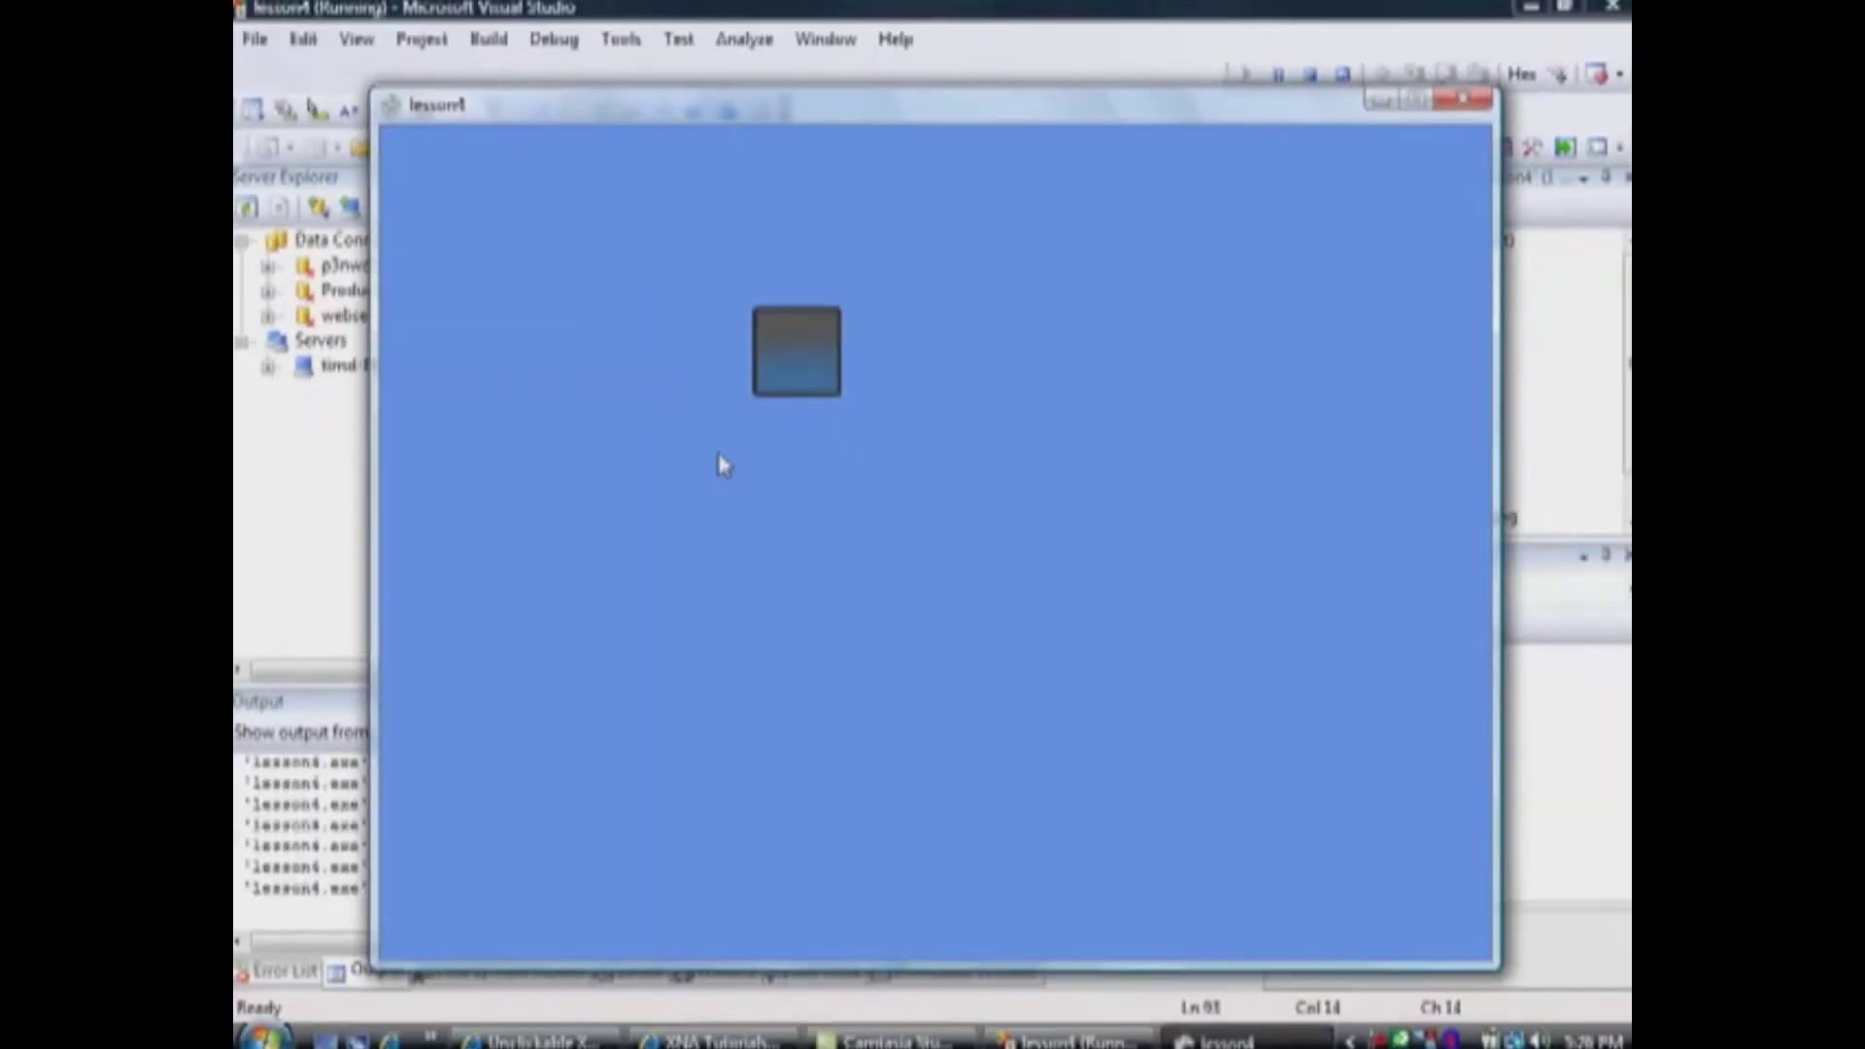
click(1471, 105)
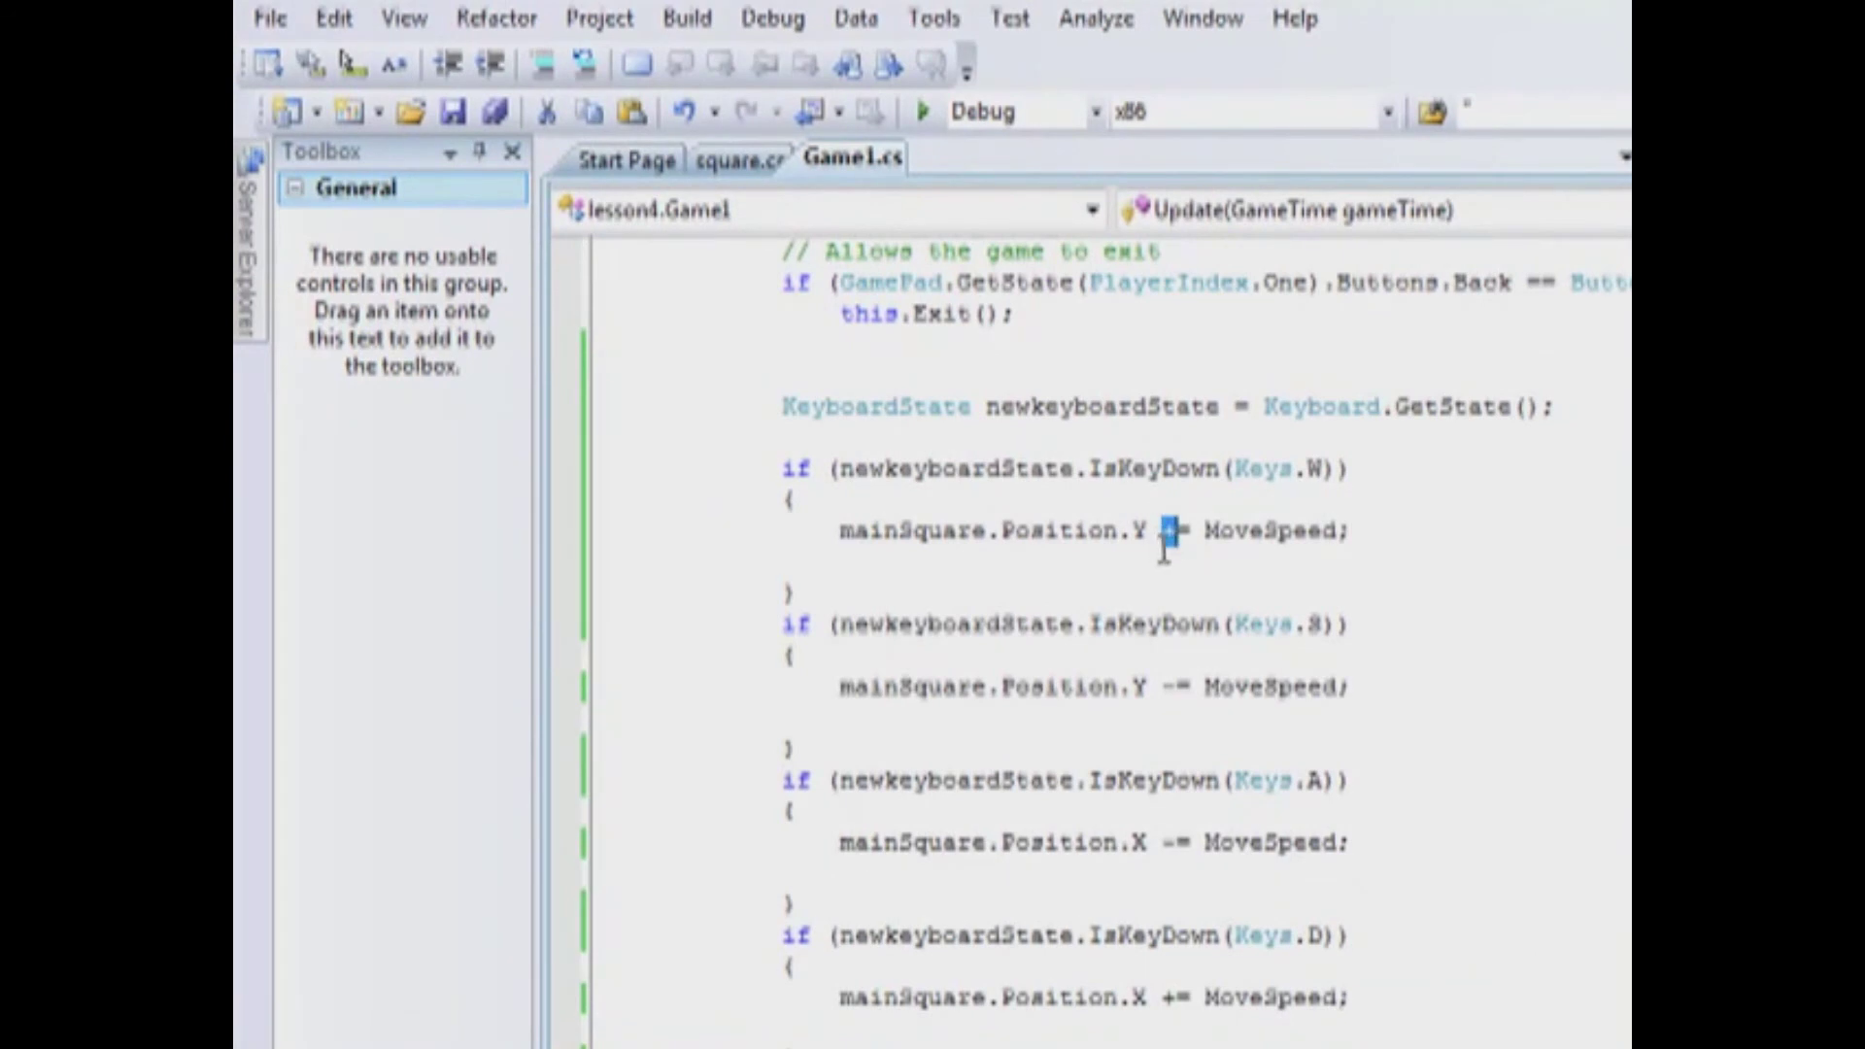
- Replace the plus sign on the W line so it reads 'Position.Y -= MoveSpeed'
key(BackSpace)
text(-)
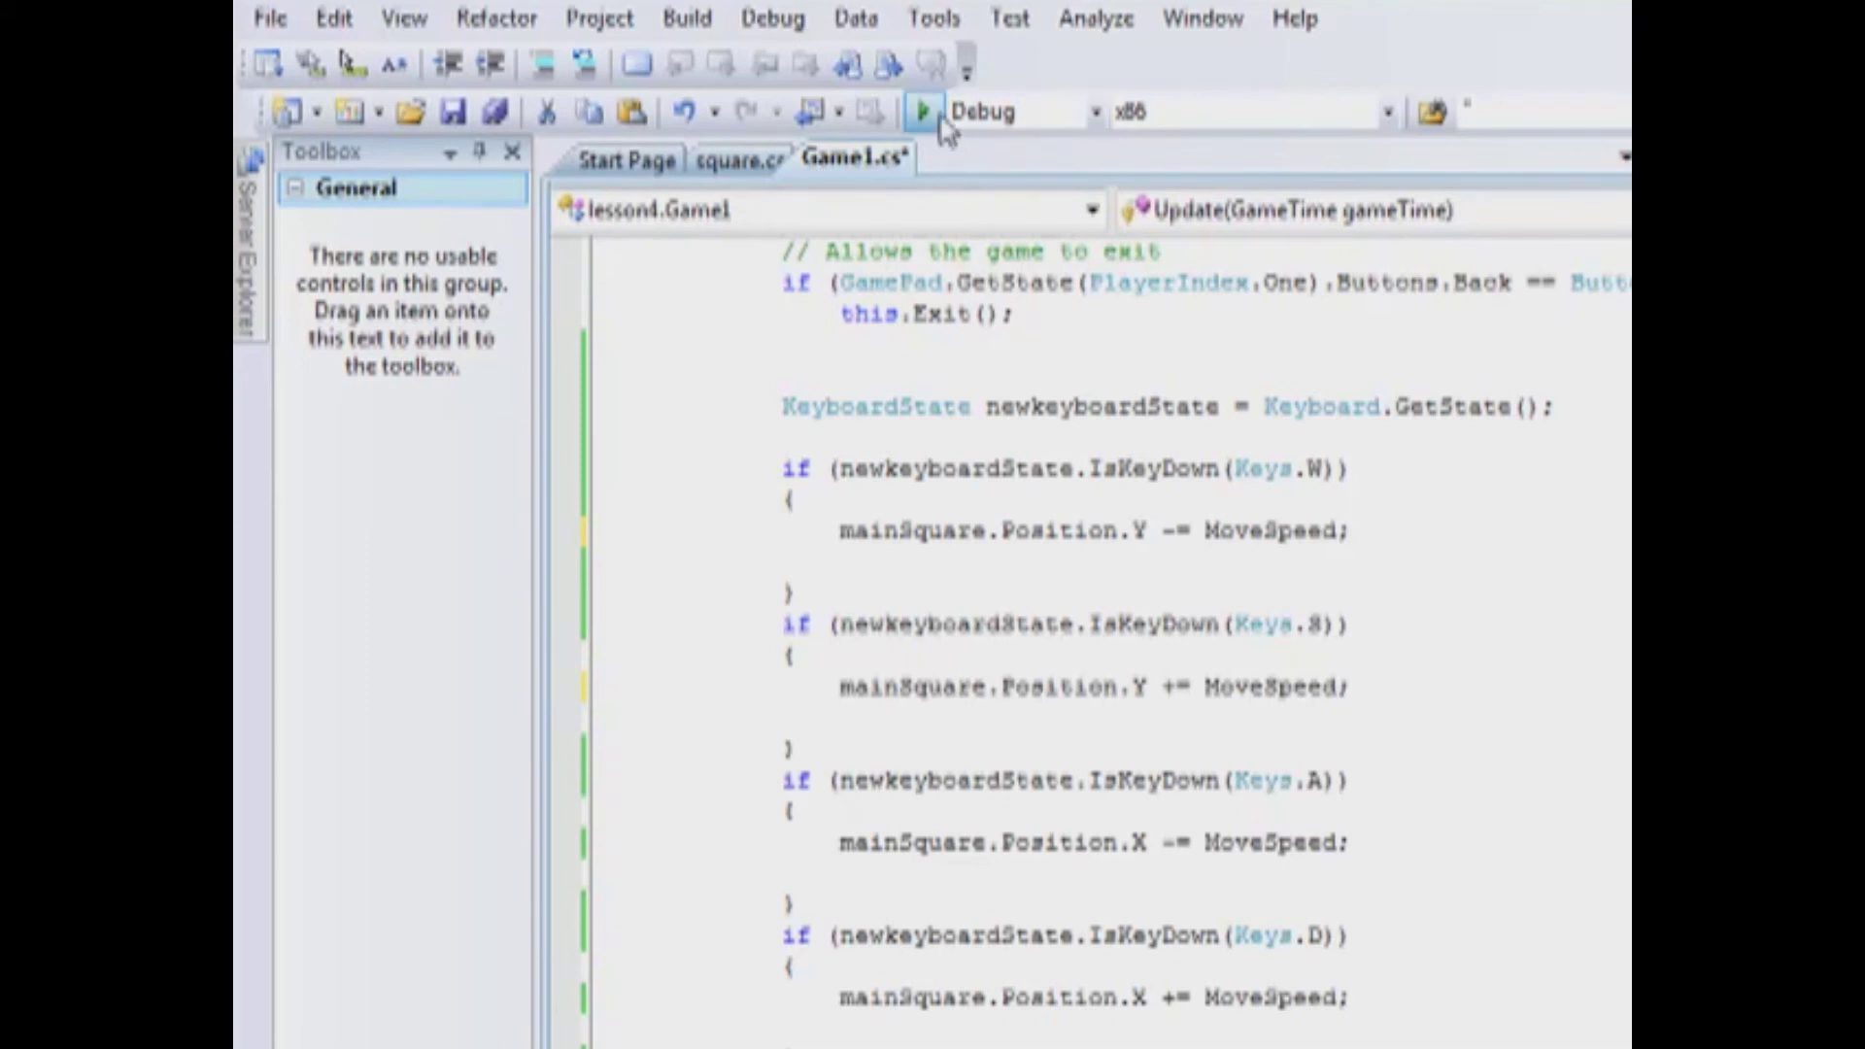
key(F5)
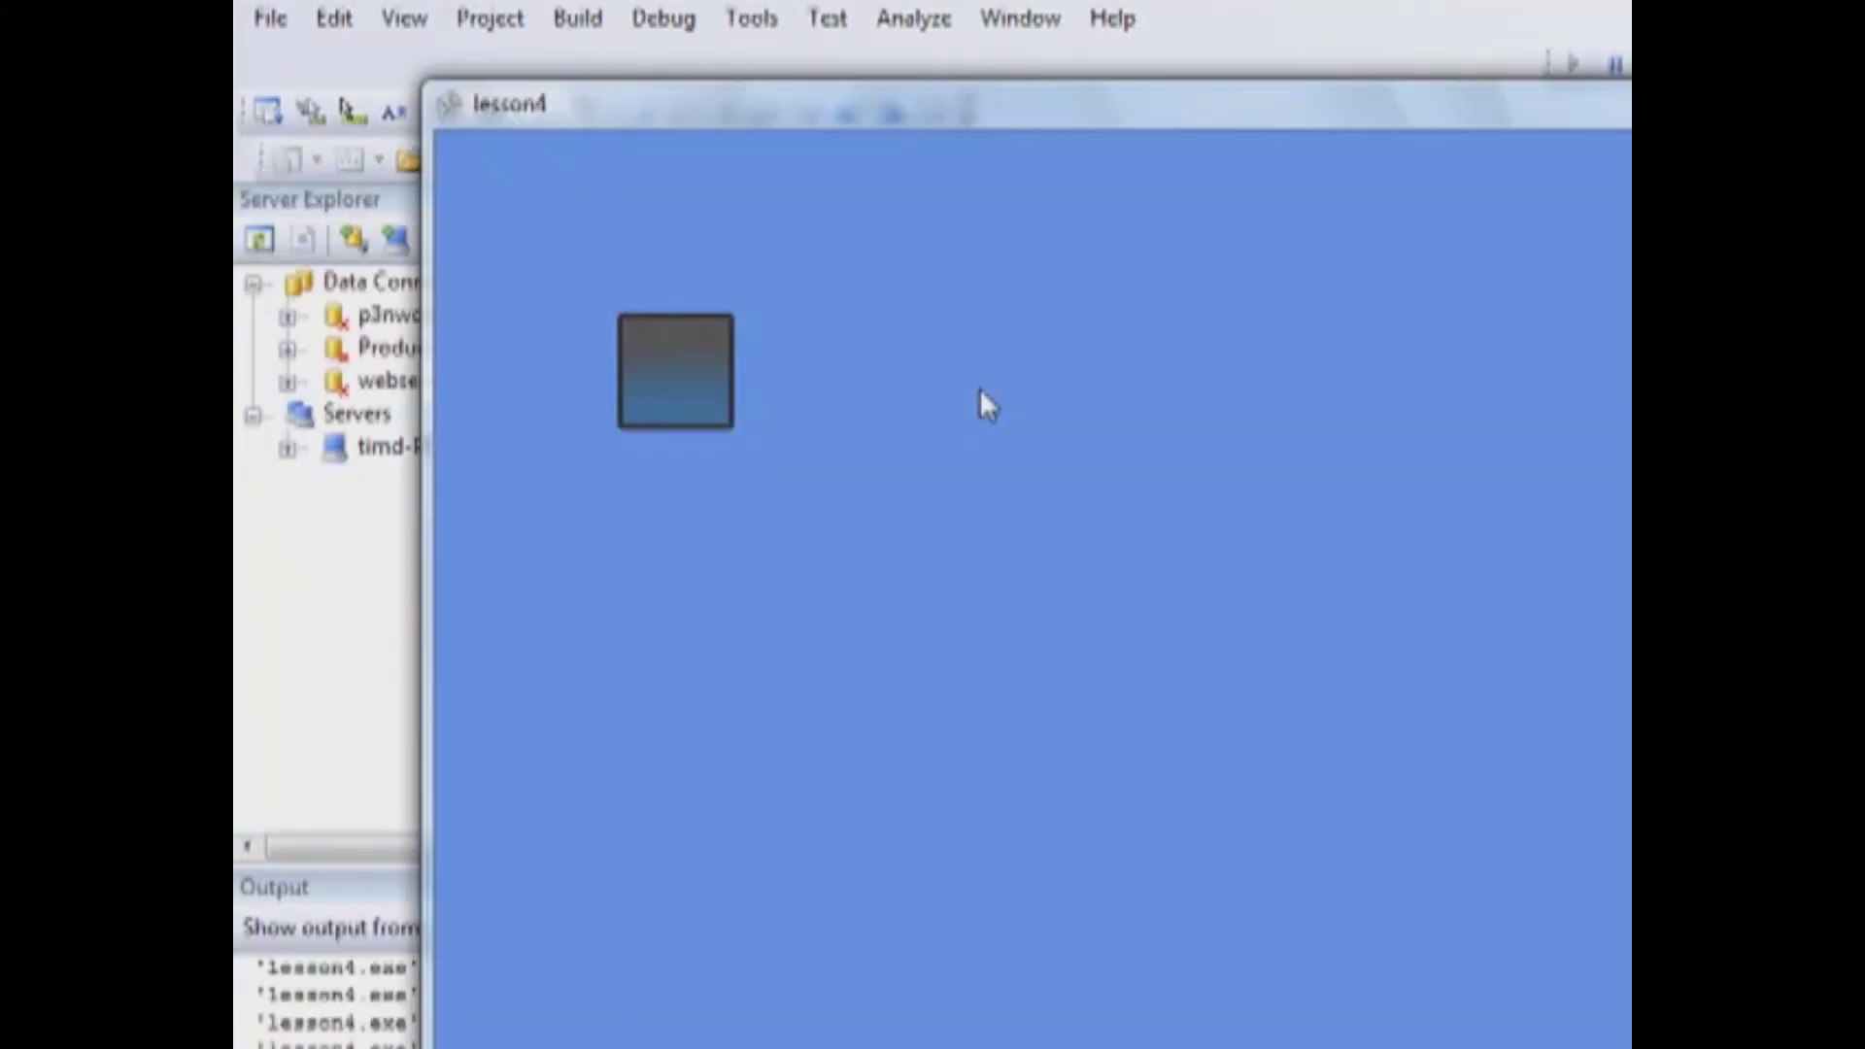
key(s)
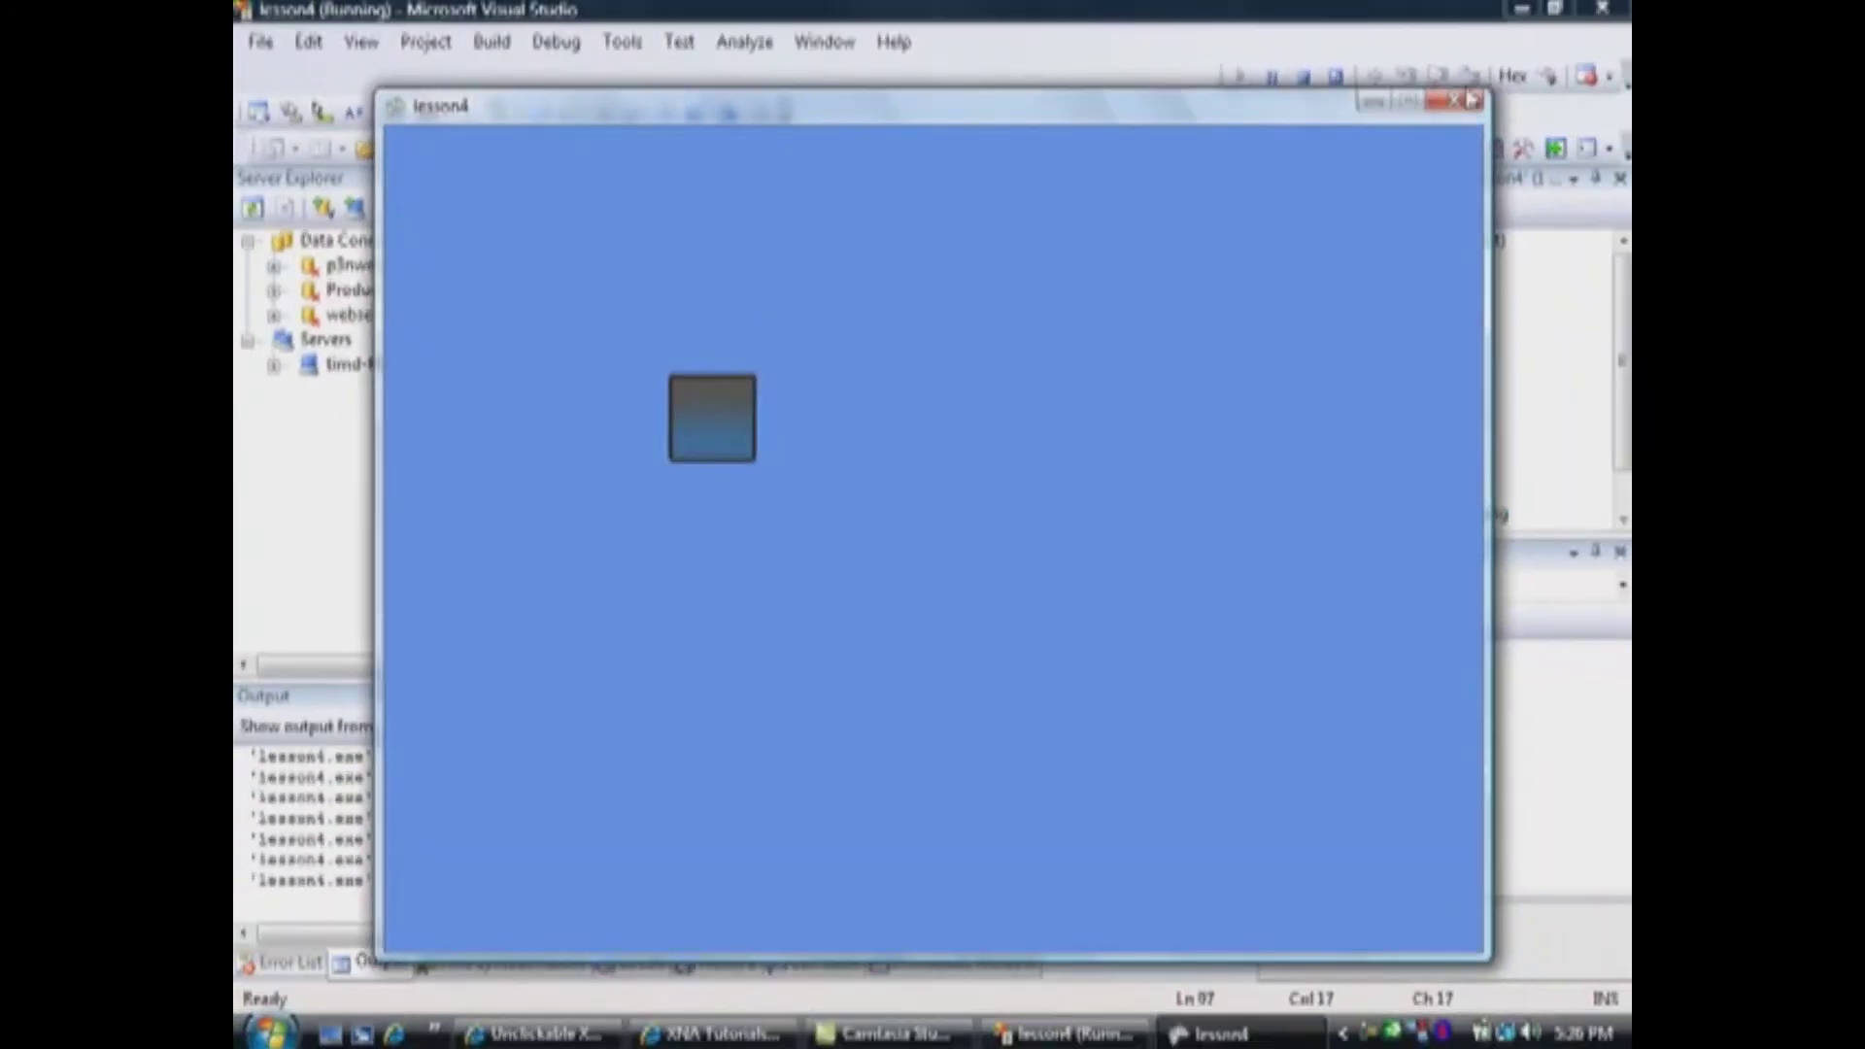
click(1455, 111)
scroll(863, 589, up, 10)
scroll(863, 591, up, 5)
scroll(863, 591, up, 3)
scroll(874, 628, up, 2)
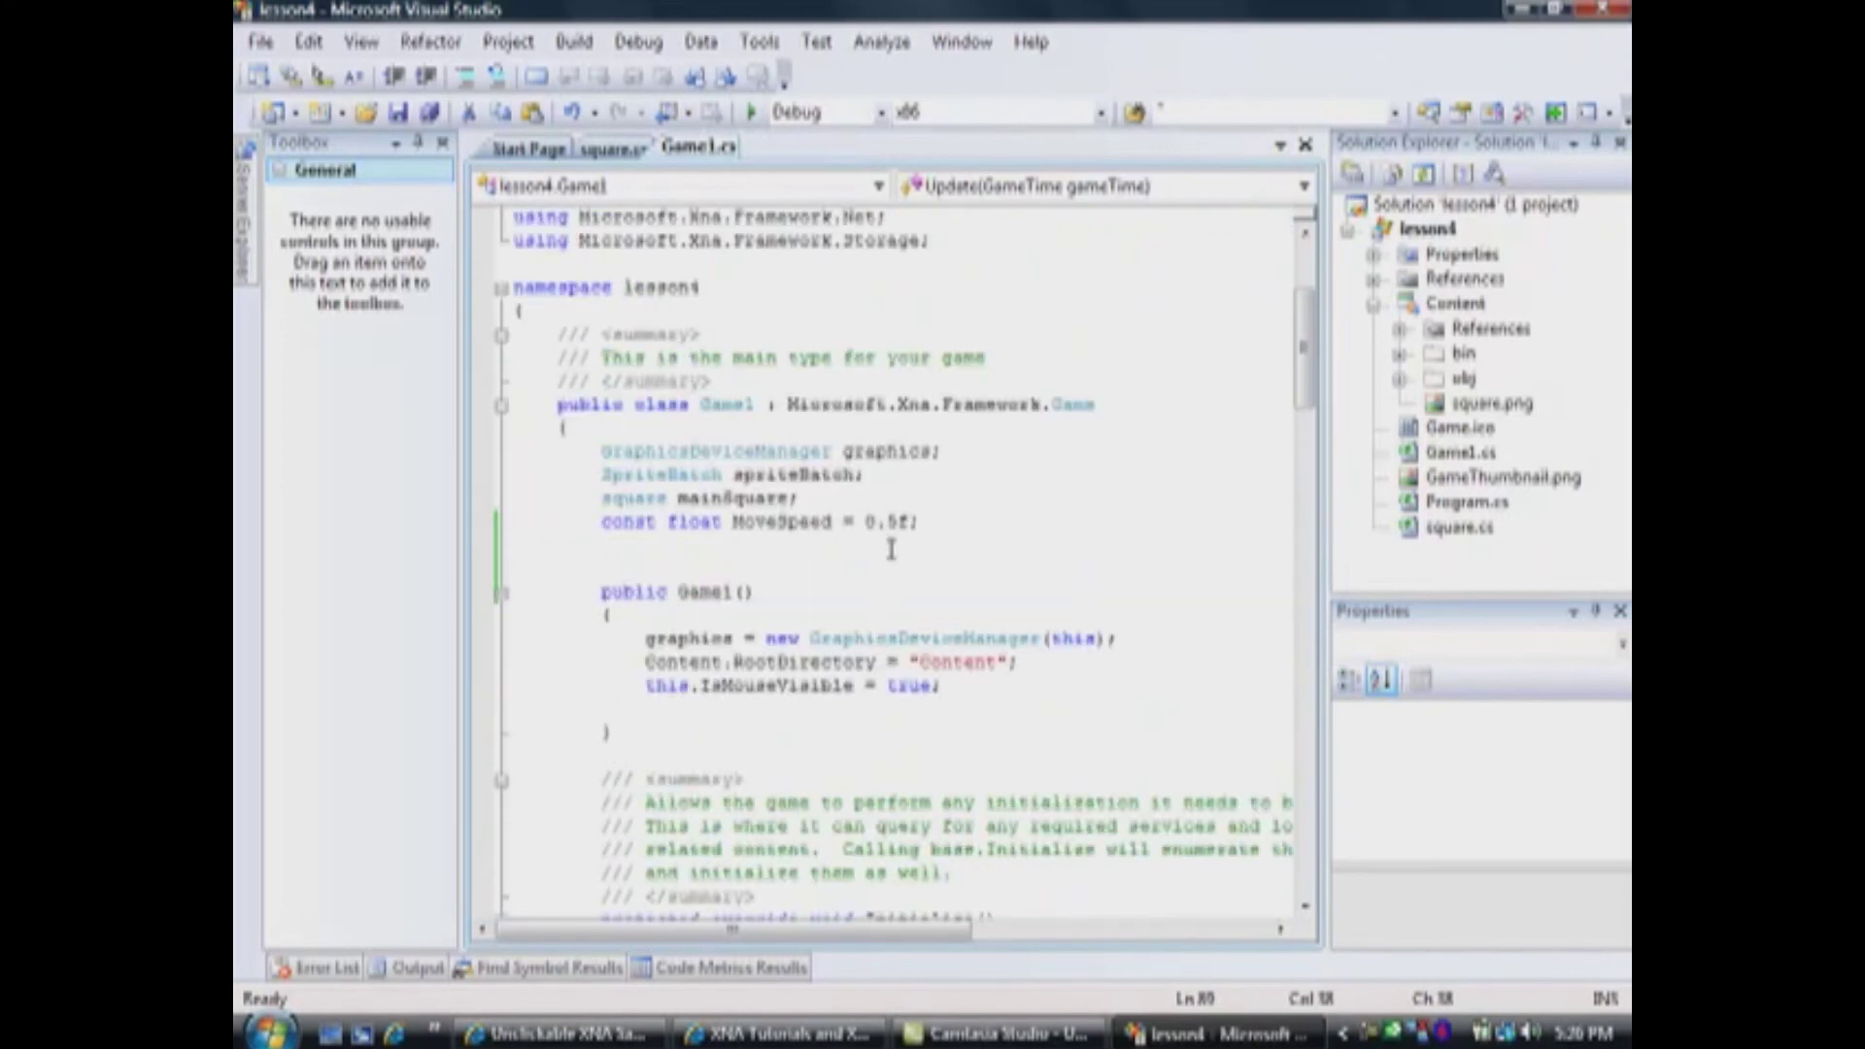
- Change MoveSpeed to 1.5f, test-run and close the game, then set it to 4.5f
double_click(869, 522)
text(1)
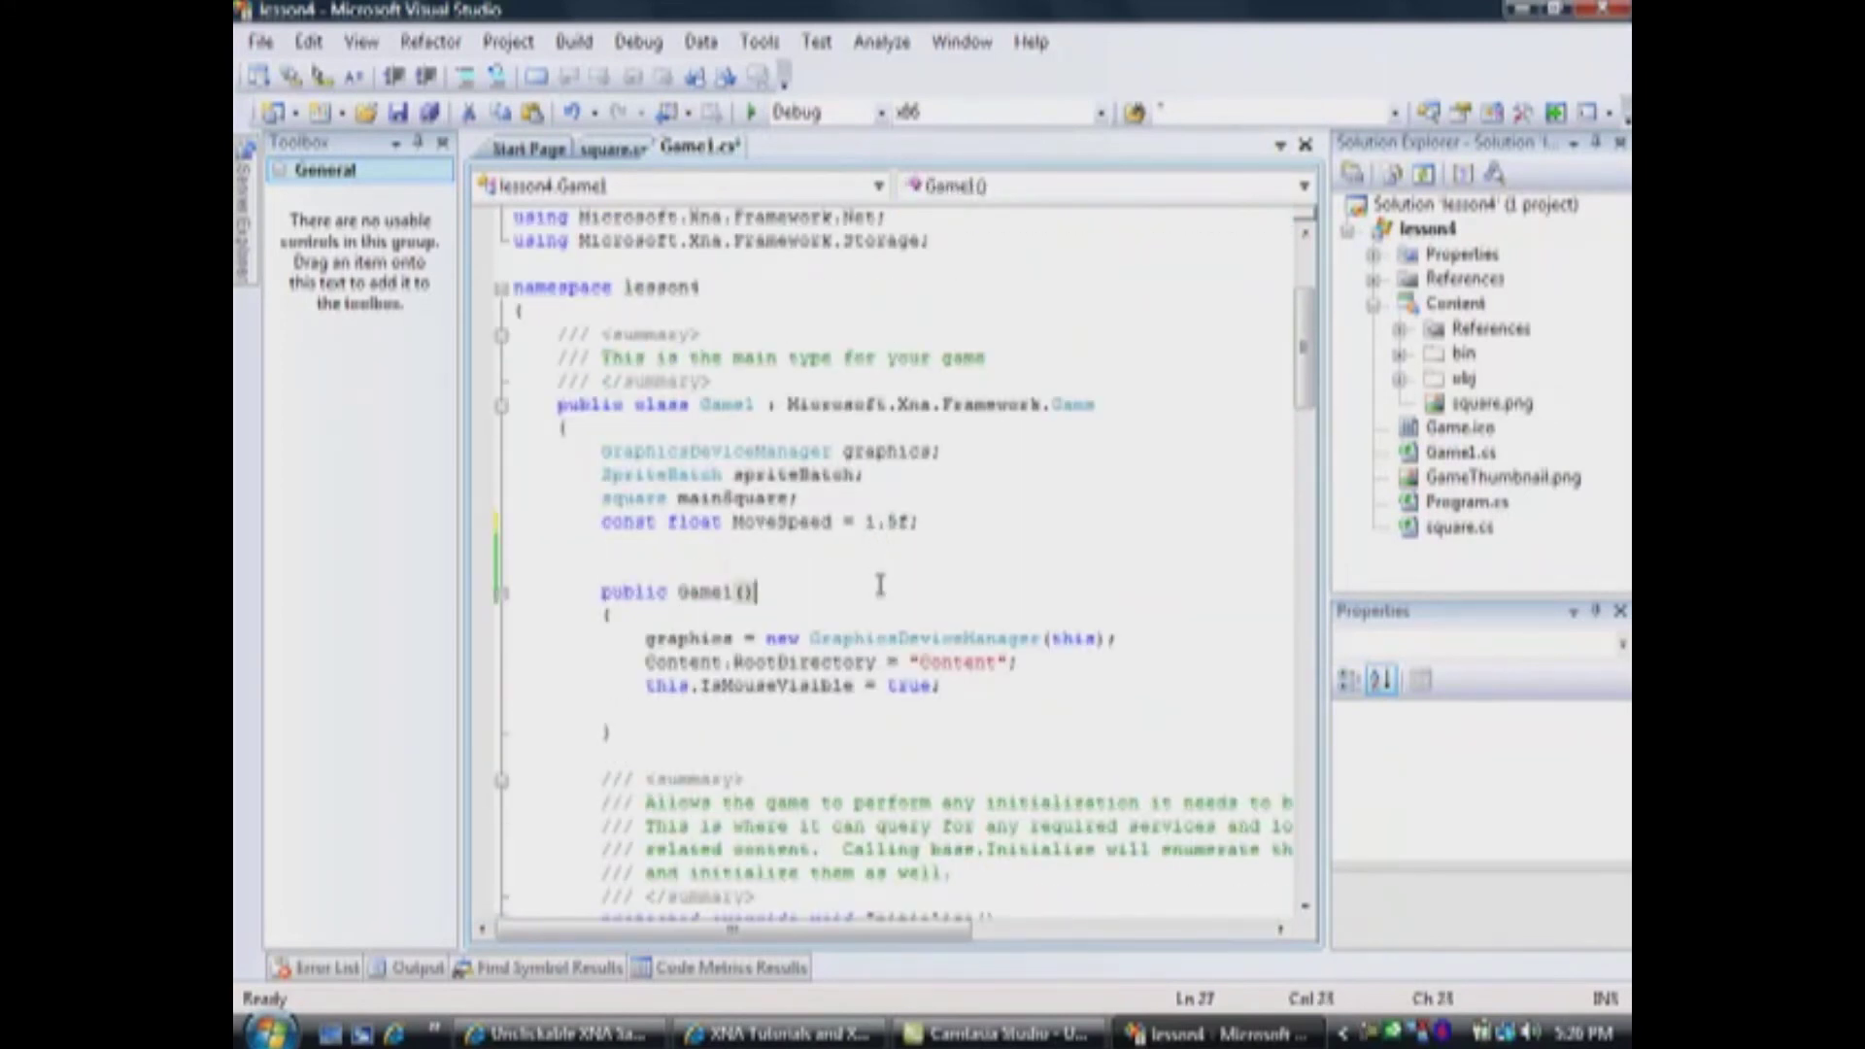
click(750, 110)
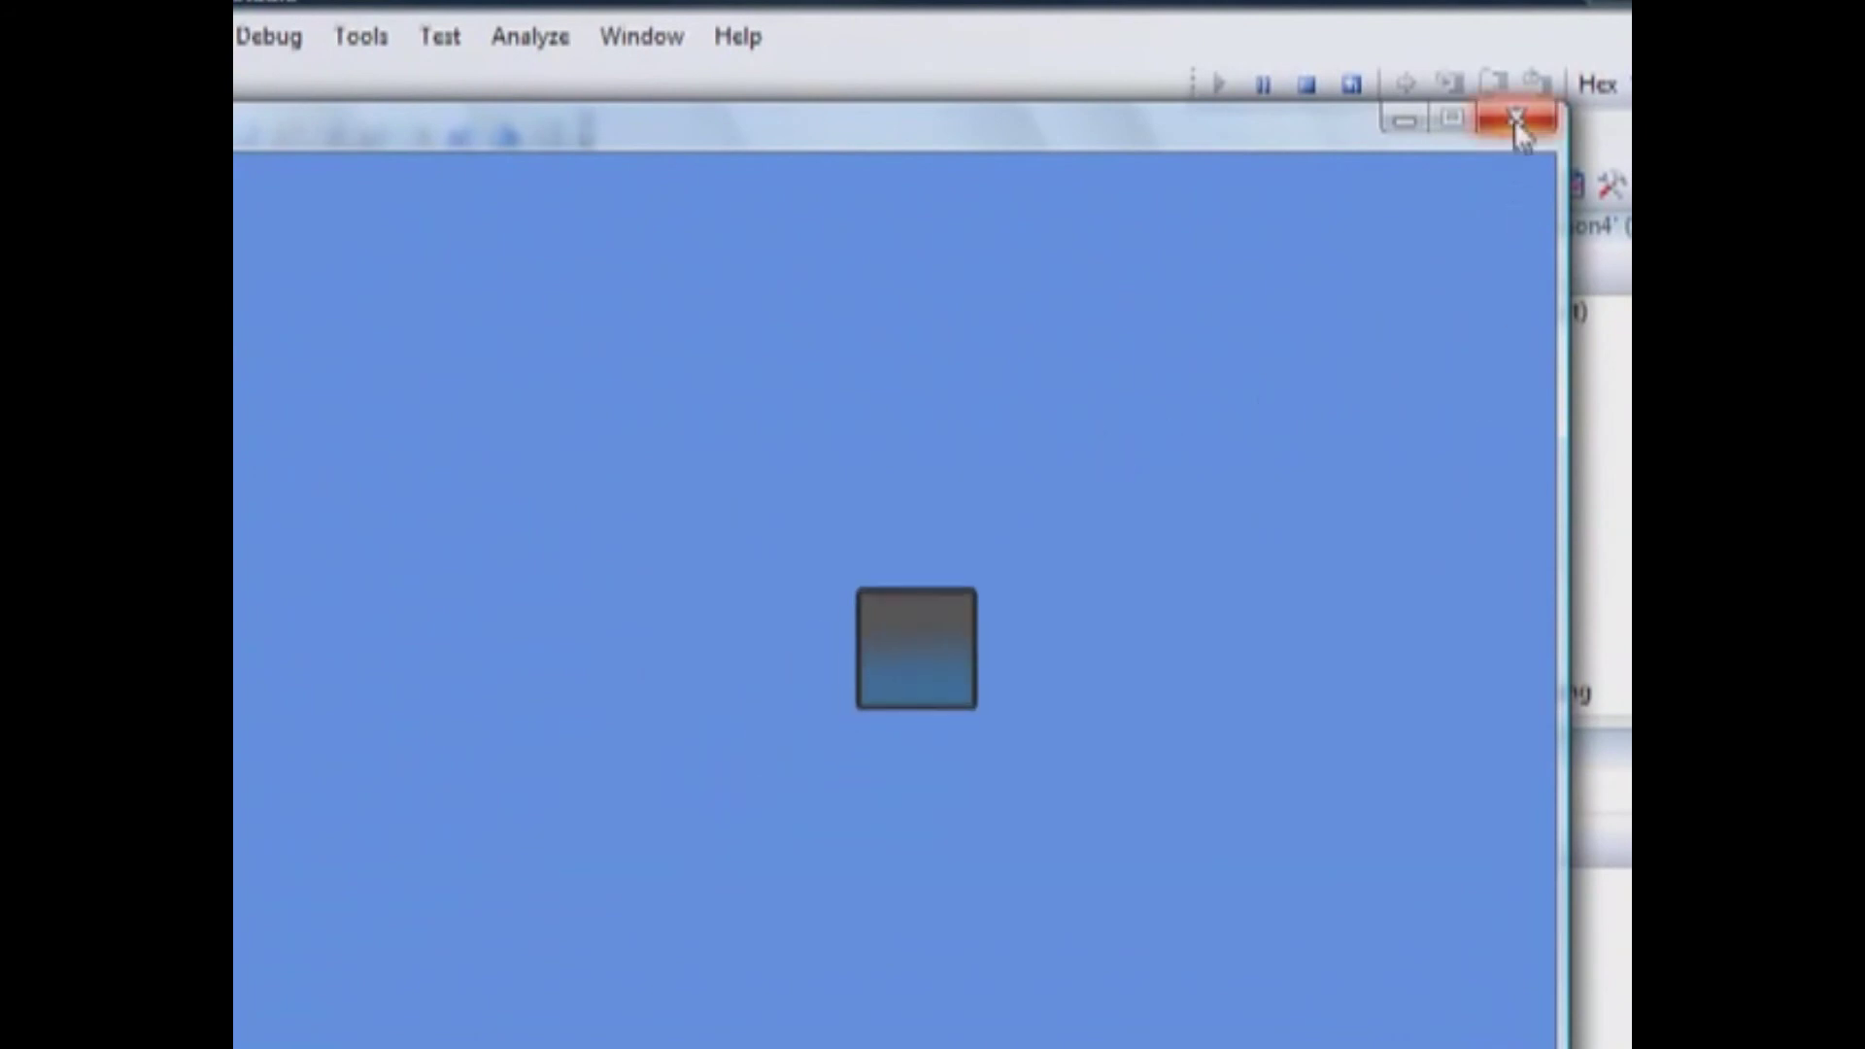
click(1520, 128)
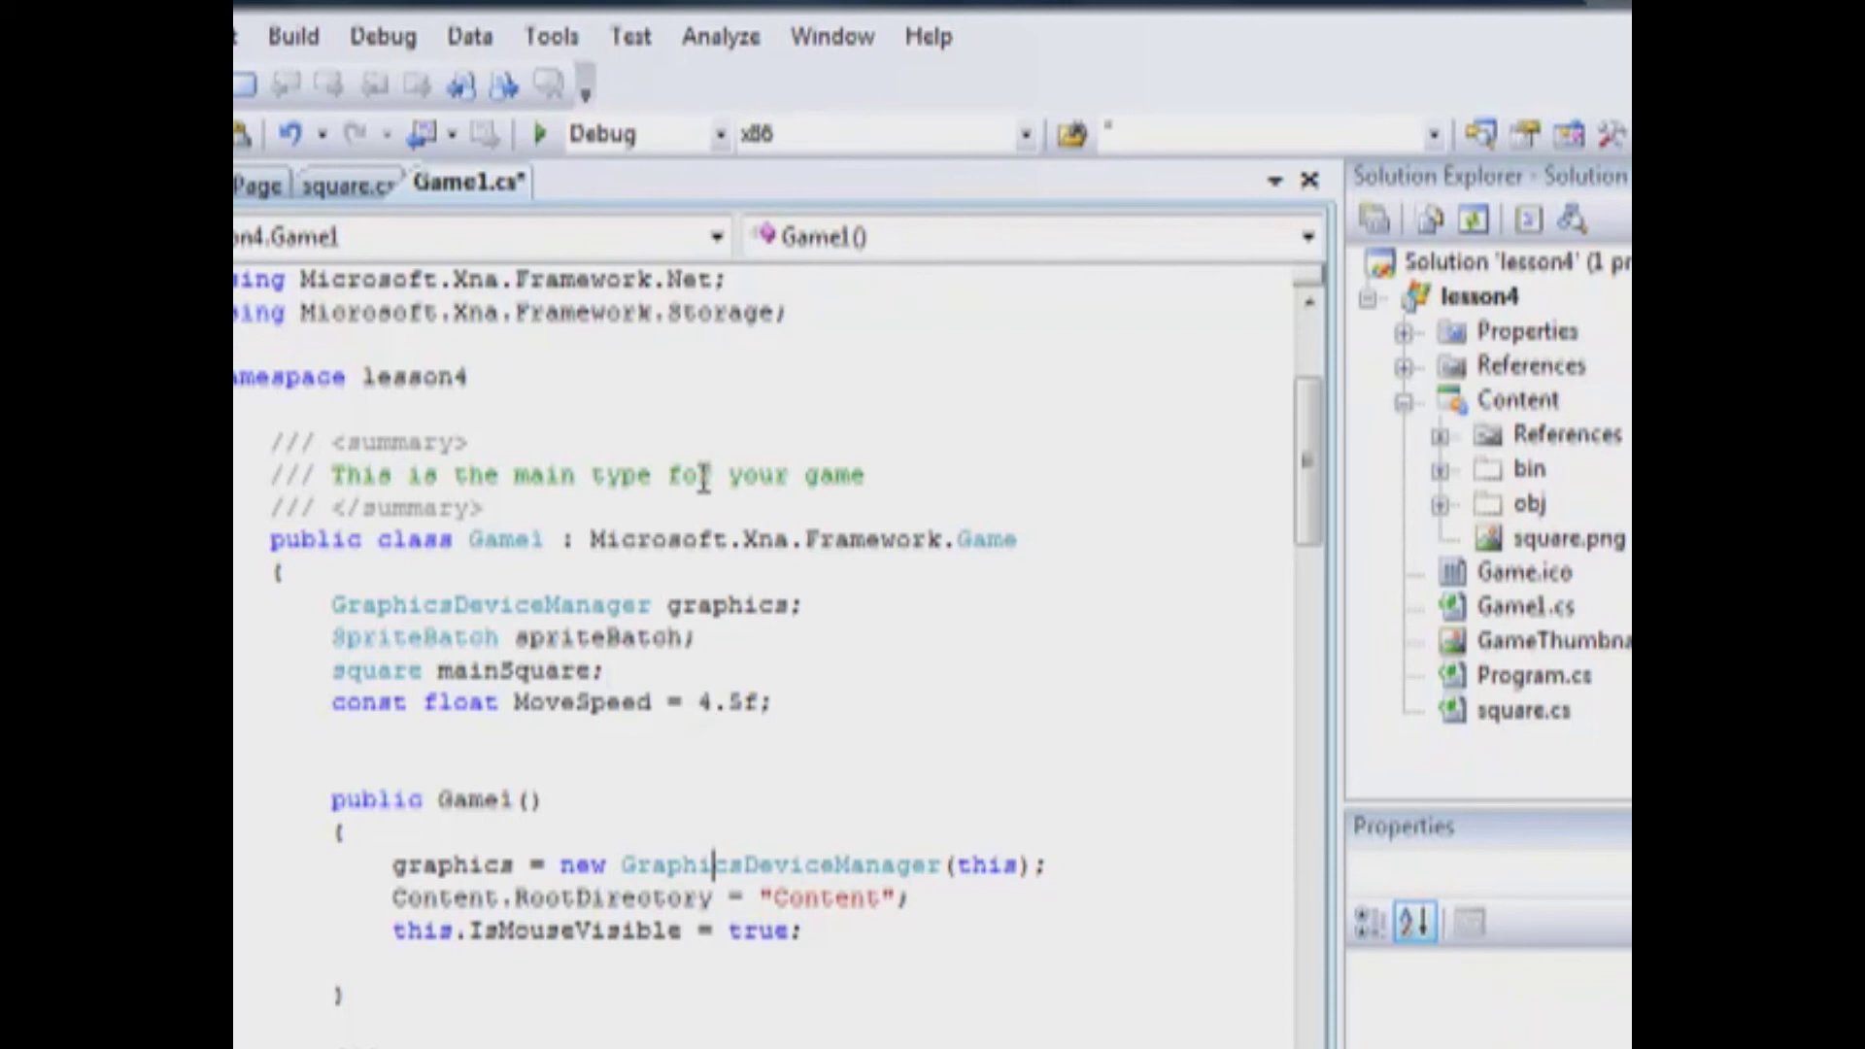
- Run the lesson4 game again to test the square moving at MoveSpeed 4.5f
click(539, 137)
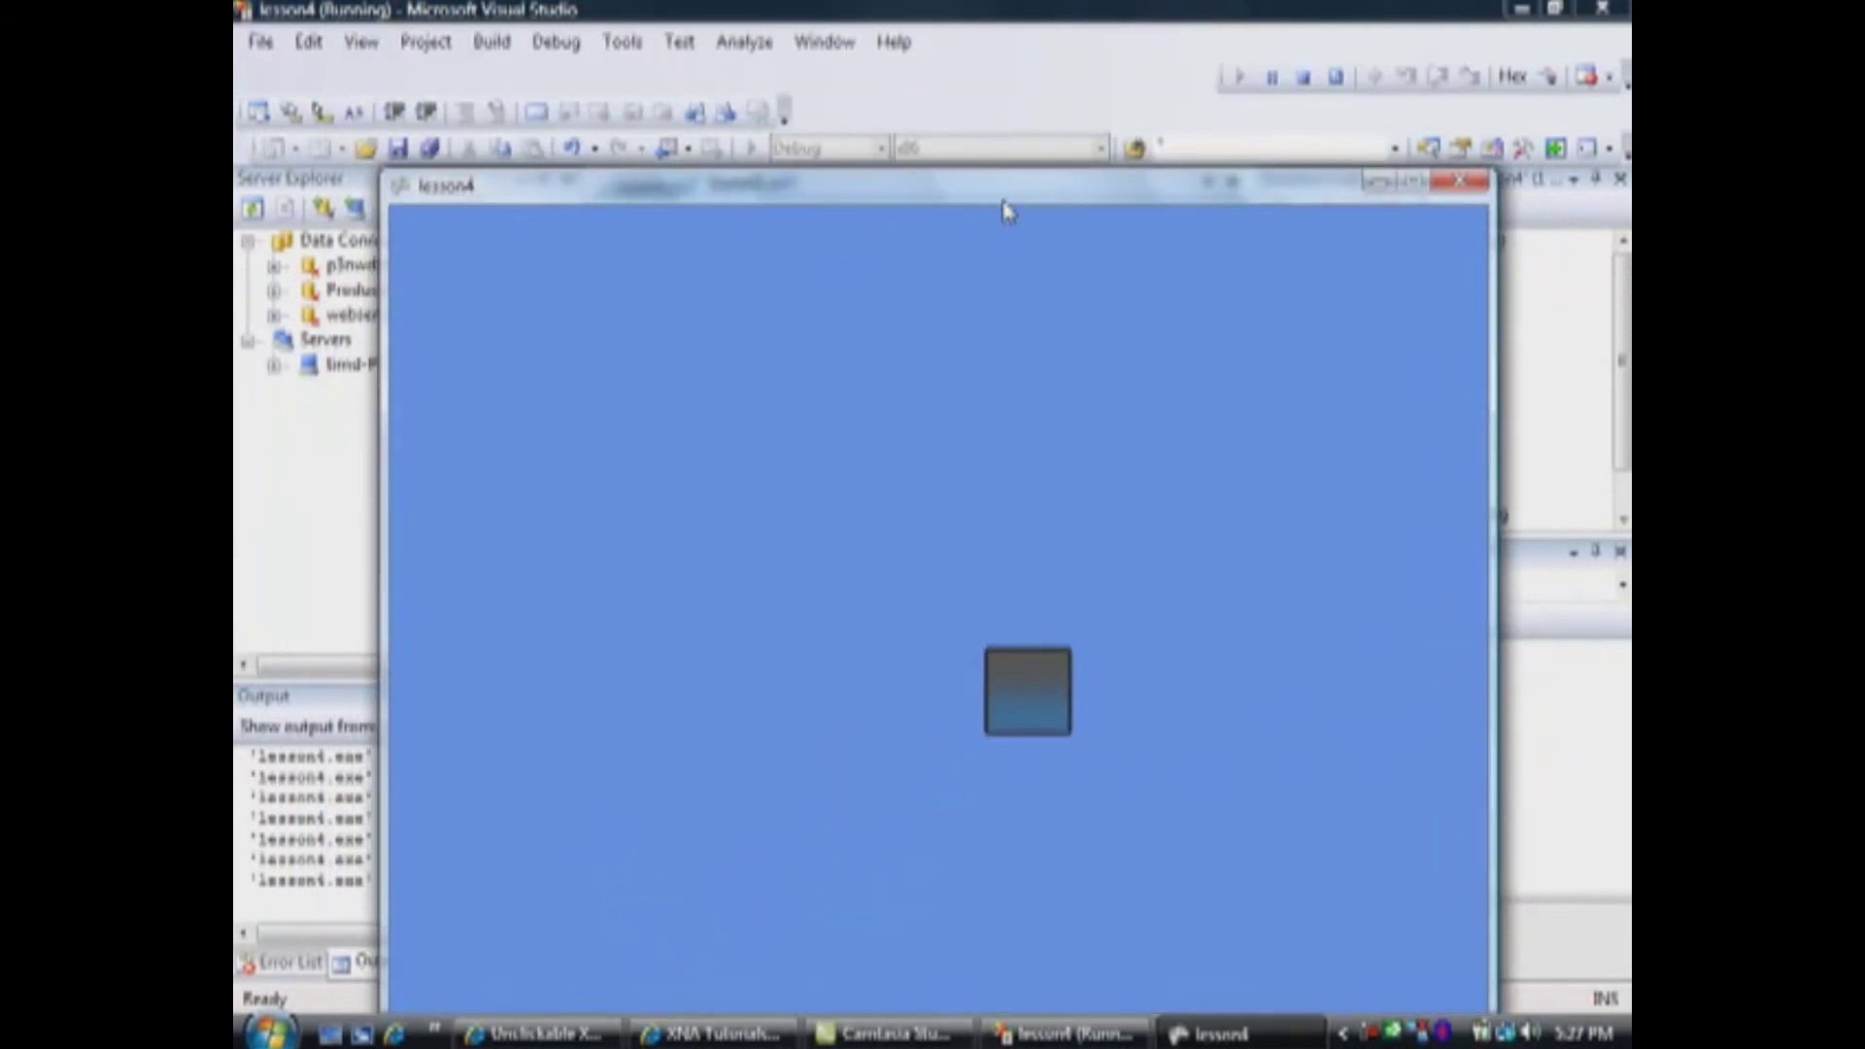
- Shift the game window aside, then stop debugging to return to Game1.cs
drag(1004, 212, 1033, 135)
click(1308, 77)
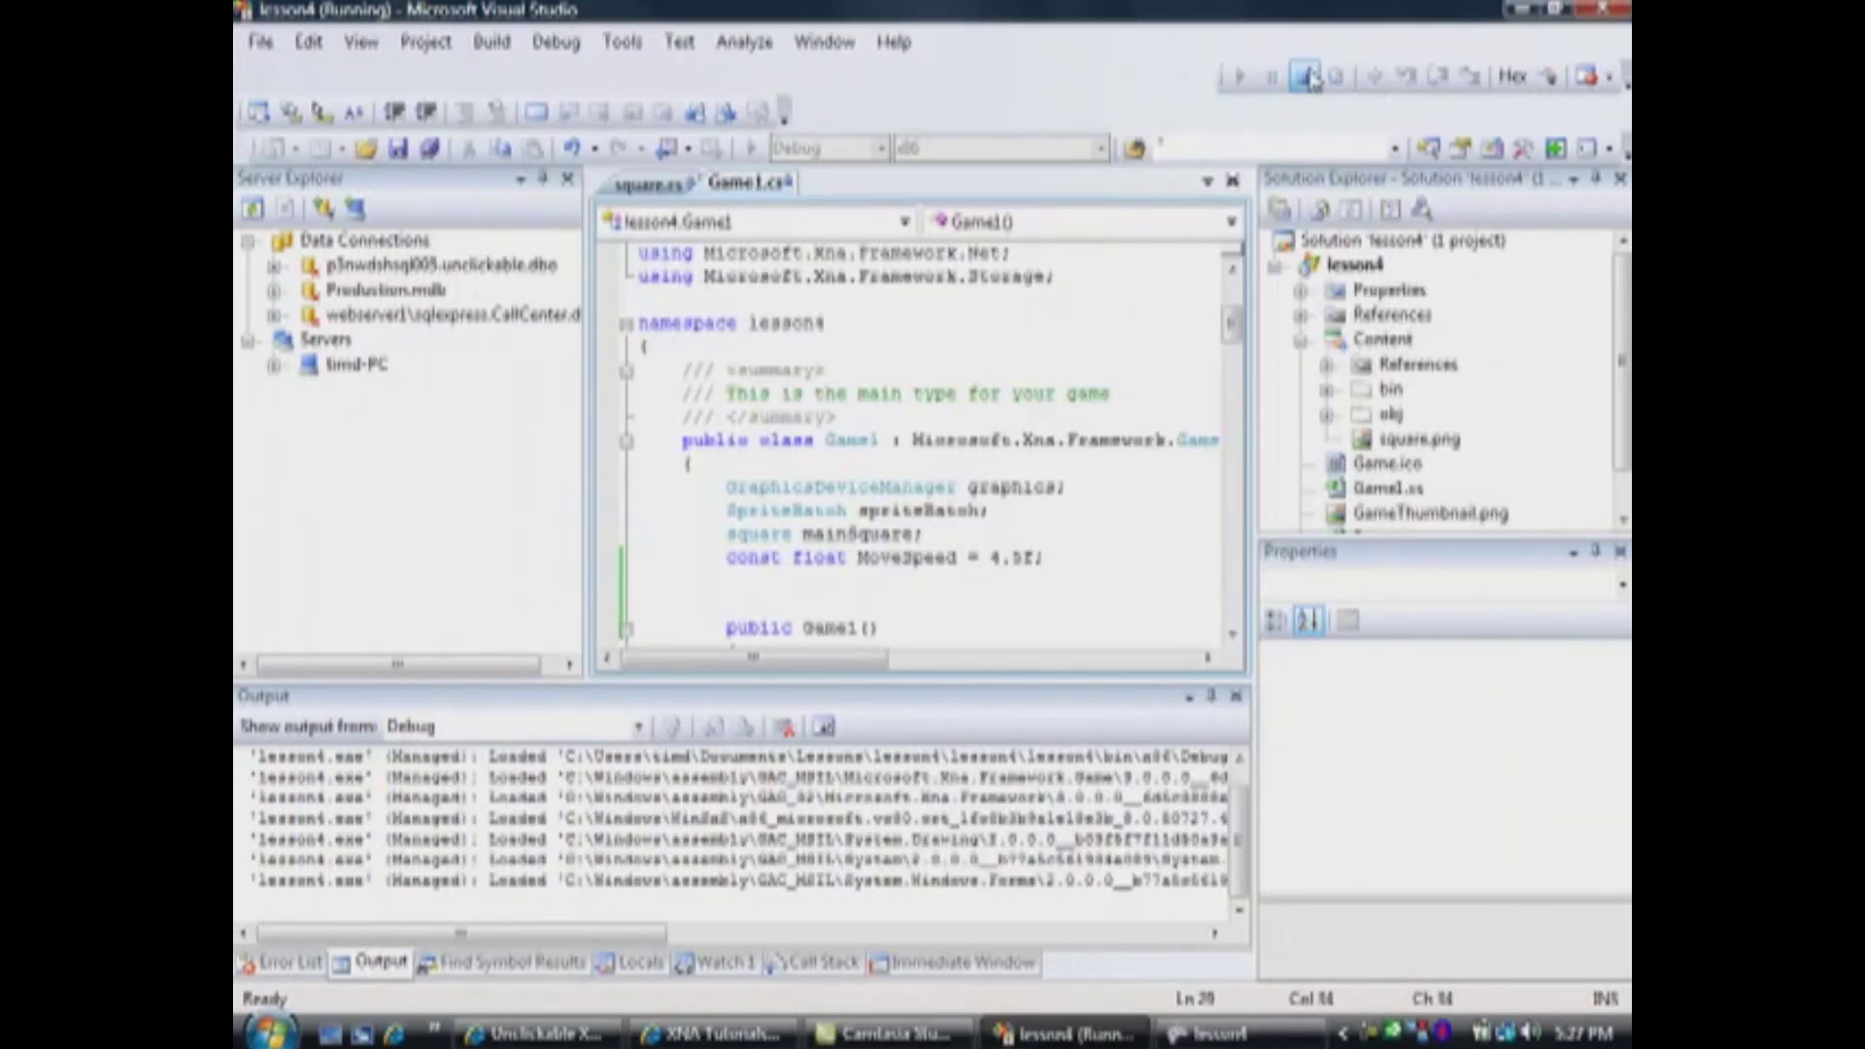